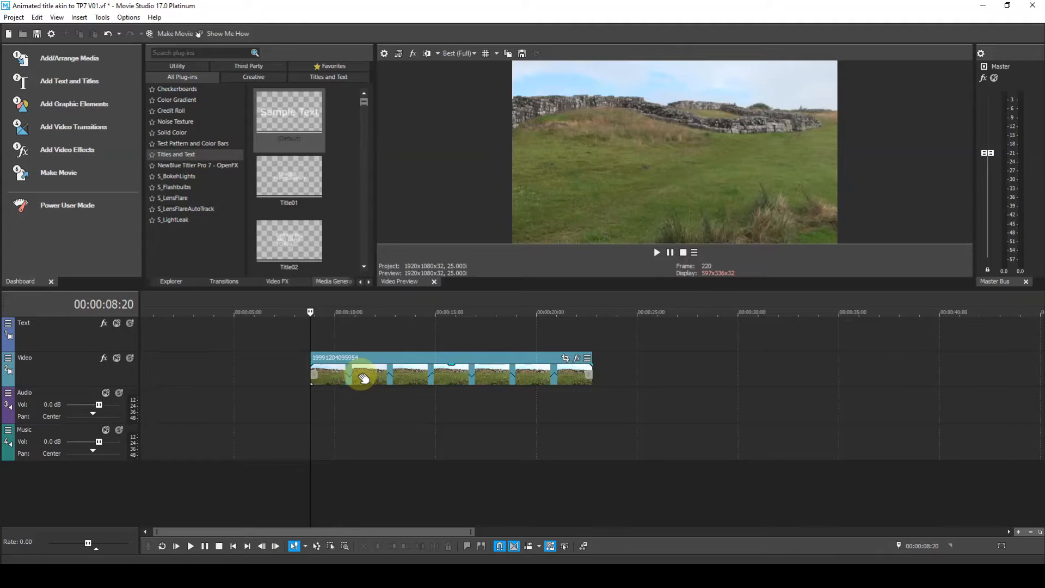
Add a fade-in about one second long to the start of the video clip on the Video track
click(357, 340)
scroll(357, 335, up, 3)
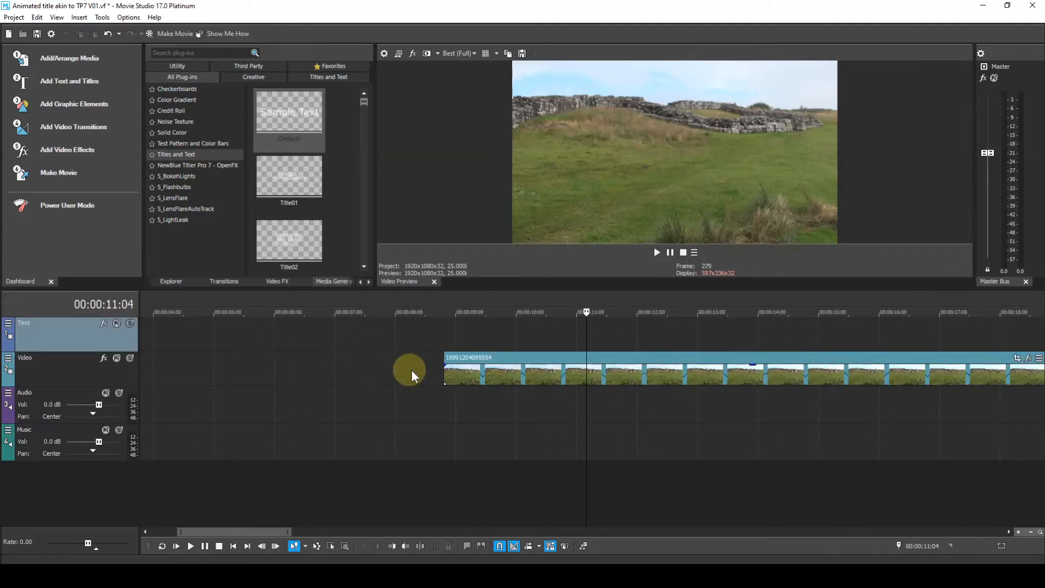
click(444, 365)
drag(445, 364, 516, 370)
click(516, 369)
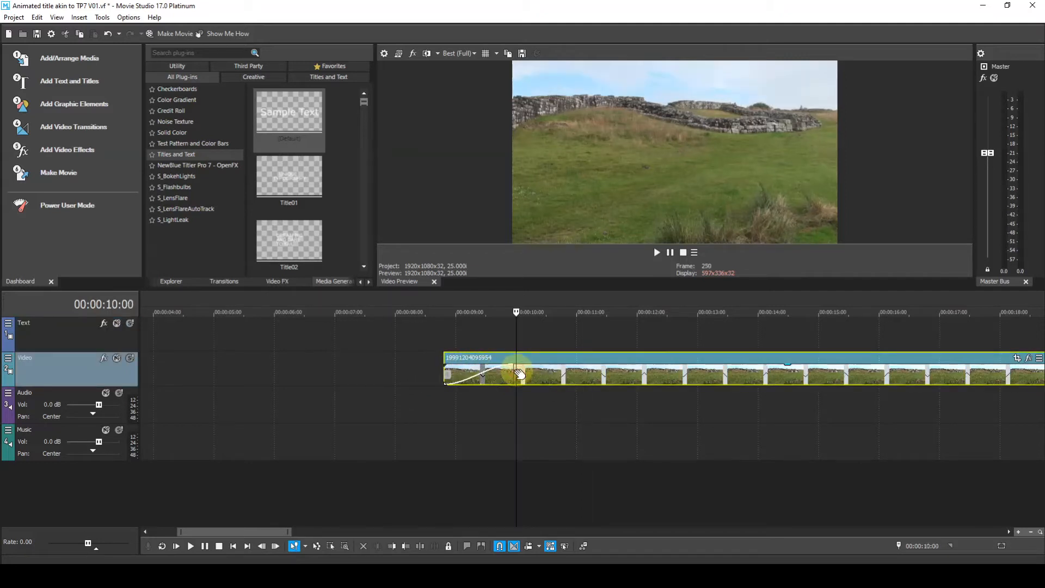
drag(516, 366, 504, 365)
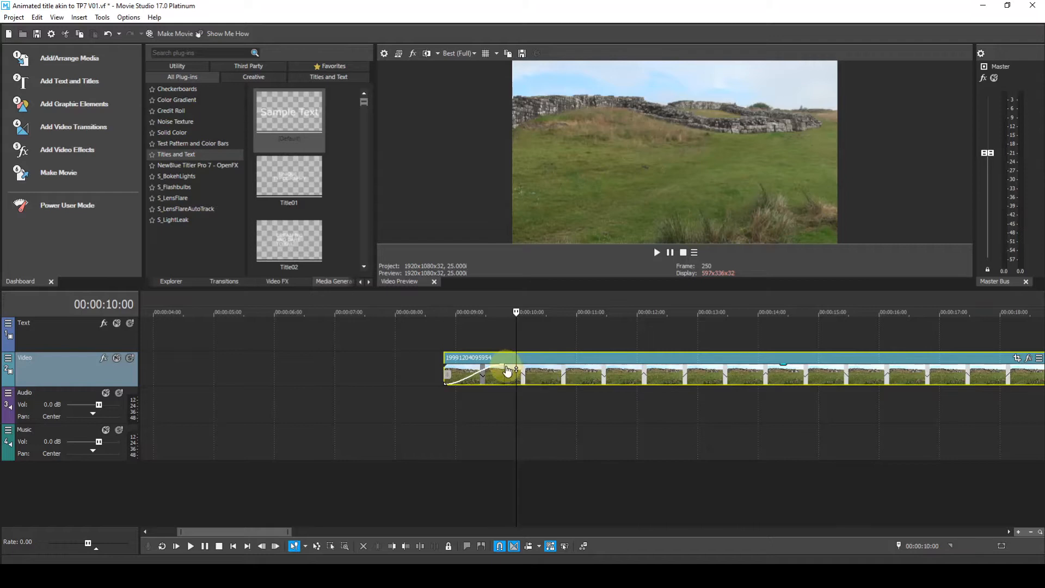
Add a fade-out about one second long to the end of the video clip
click(216, 546)
drag(220, 532, 300, 529)
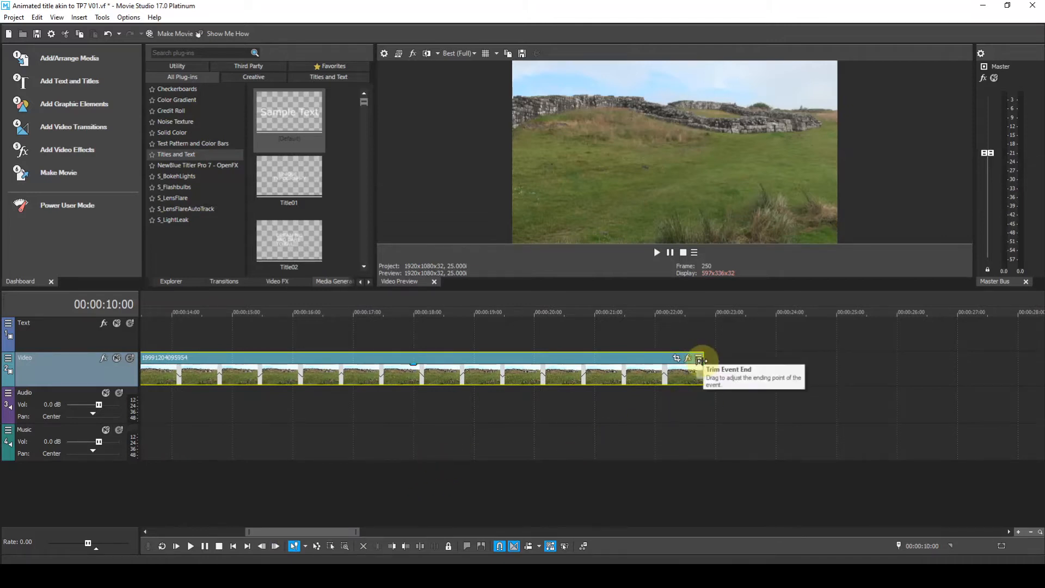
drag(704, 358, 644, 366)
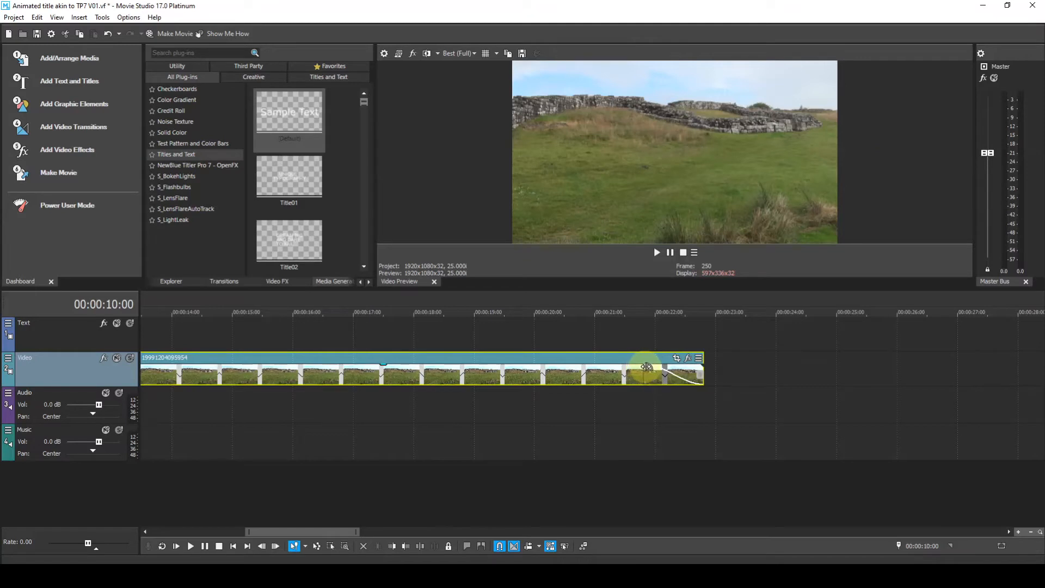
scroll(401, 426, down, 4)
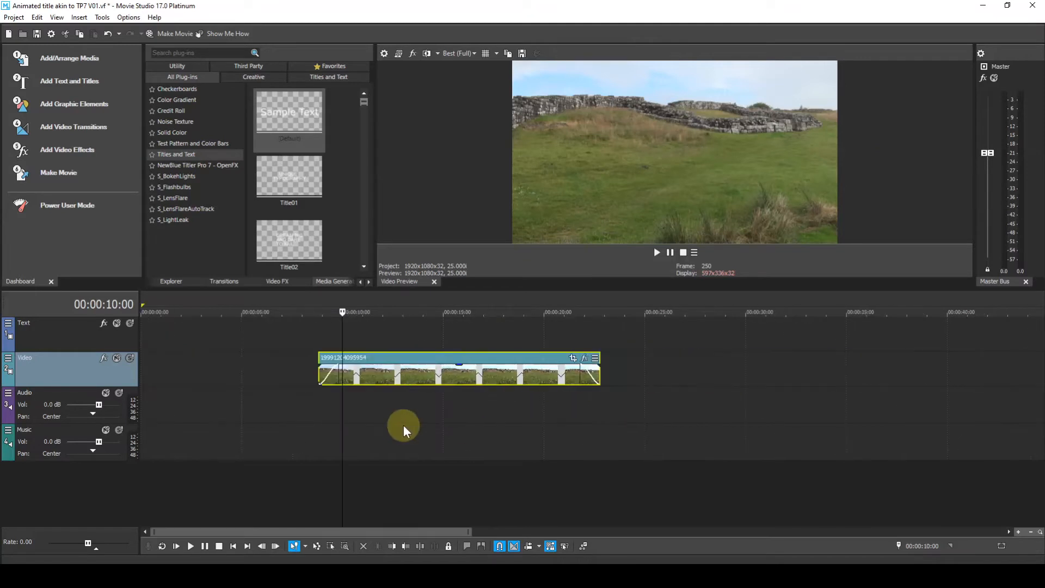
Move the playhead to the clip's start and insert three empty video tracks between the Text and Video tracks
click(319, 342)
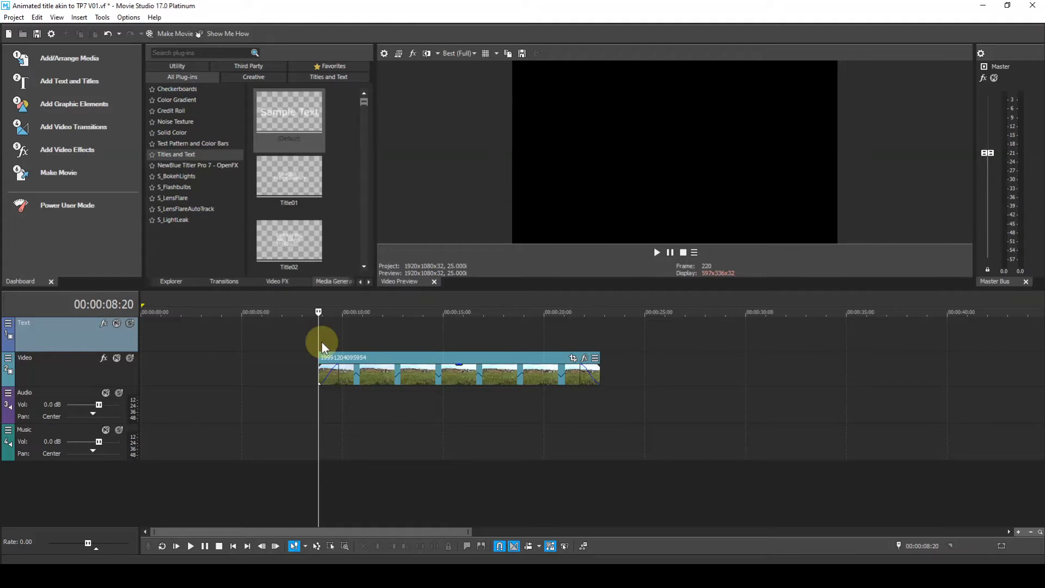
right_click(65, 371)
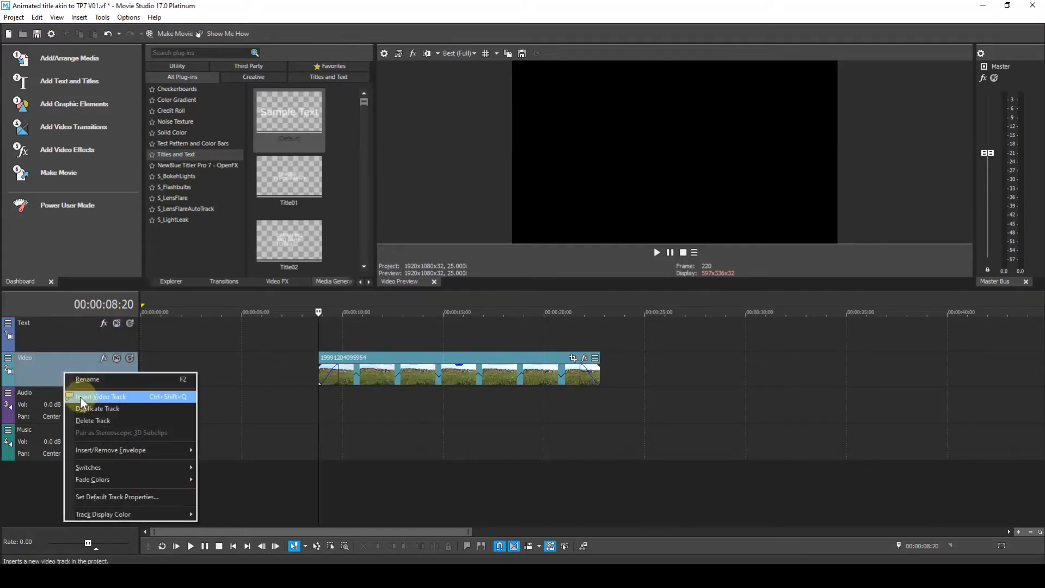
click(81, 397)
right_click(70, 372)
click(101, 394)
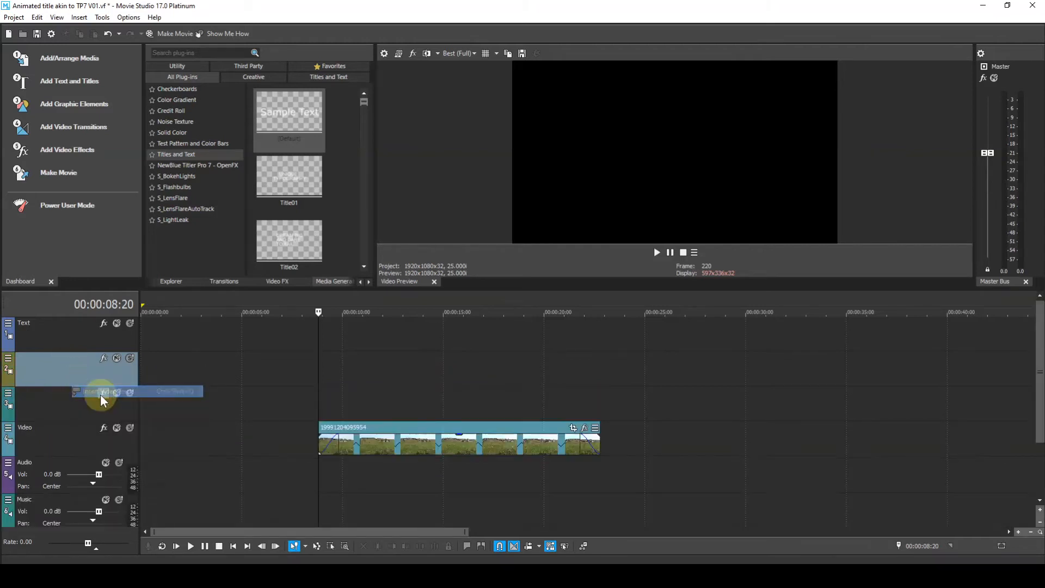
right_click(88, 376)
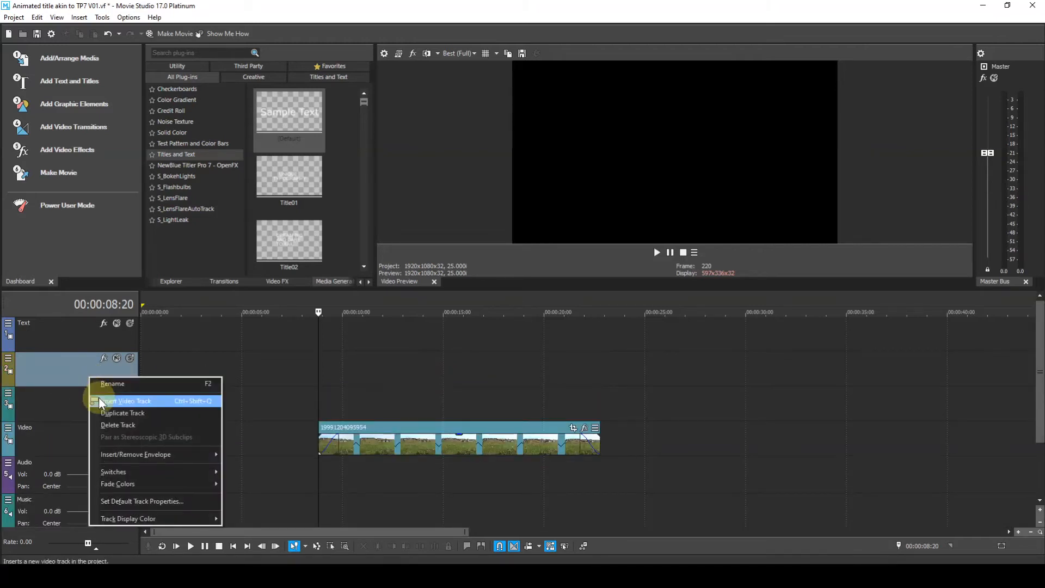
click(99, 398)
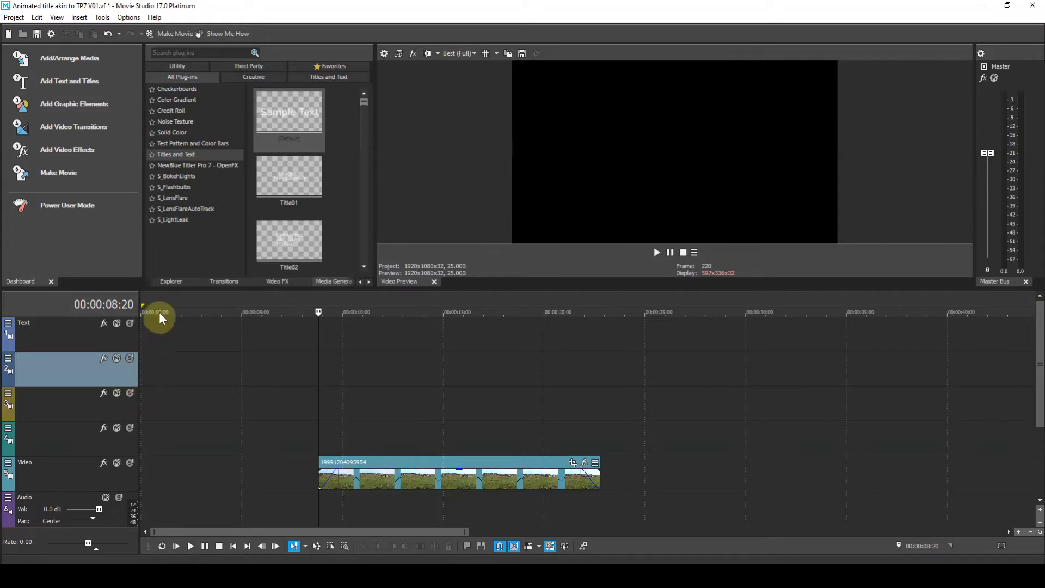
Place a Linear Black to Transparent color gradient on the track directly above Video, matching the clip's start and end
click(195, 103)
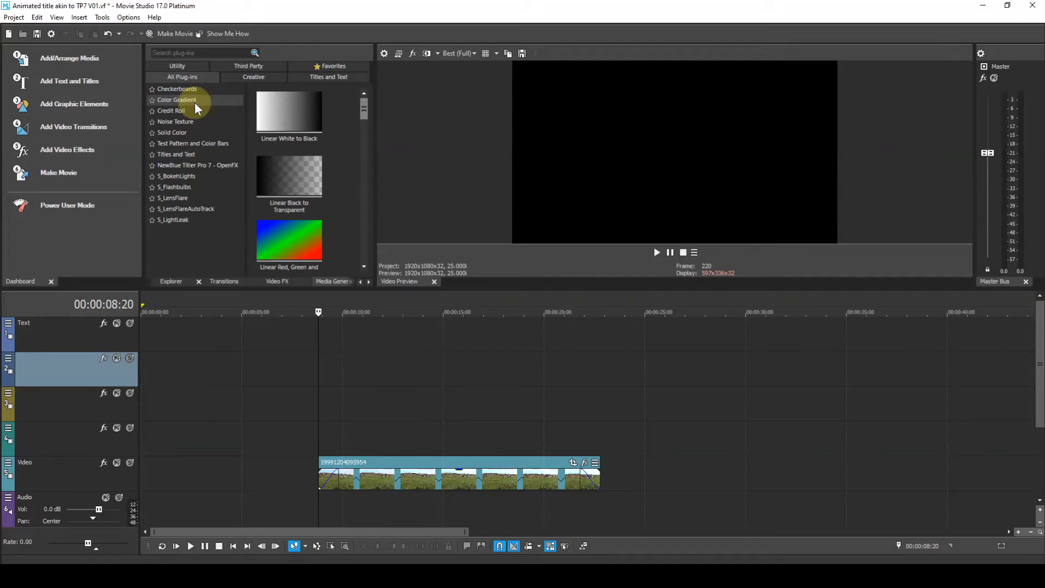
drag(279, 171, 333, 432)
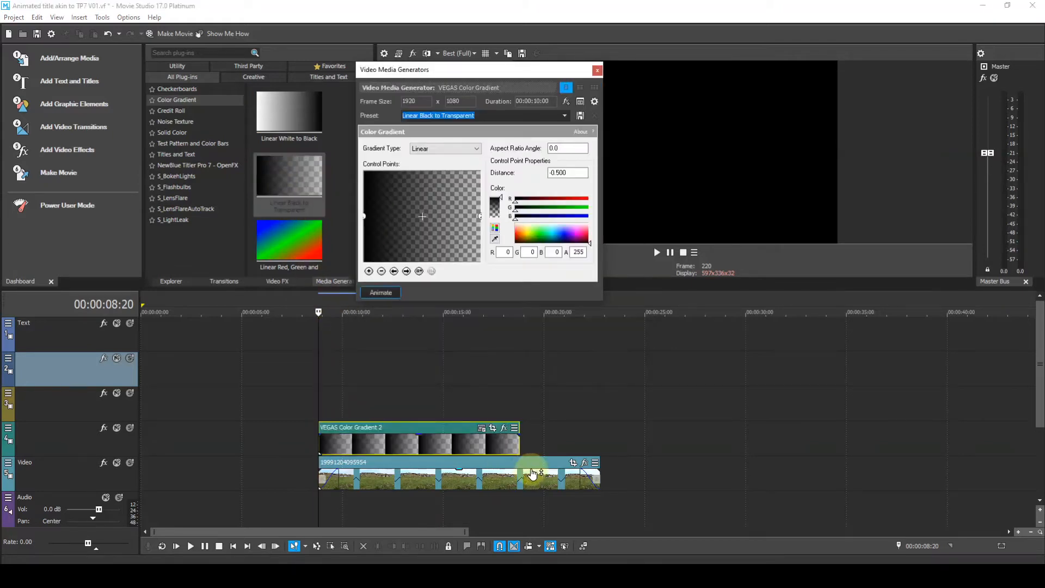
drag(518, 441, 595, 451)
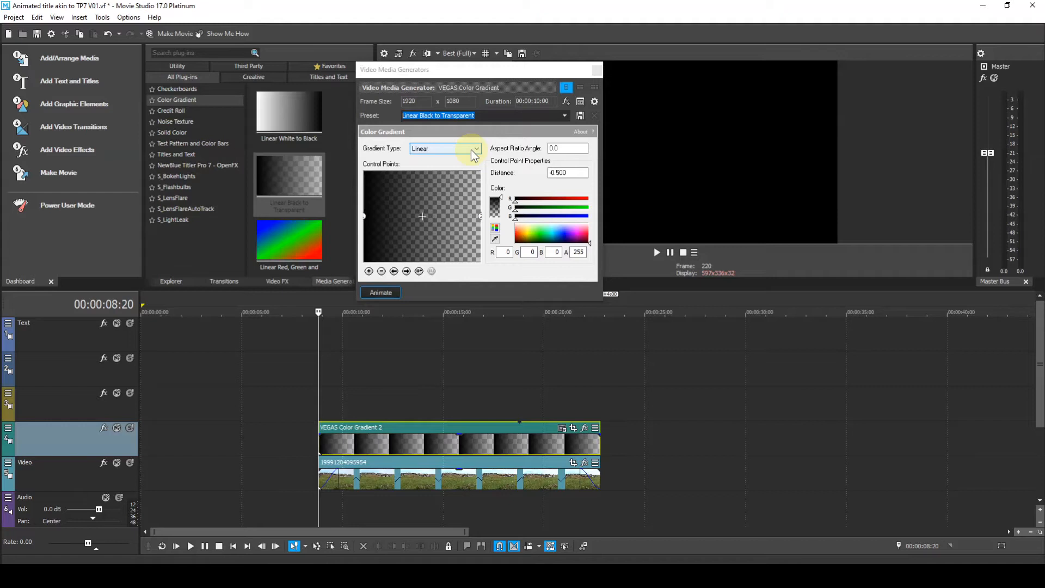
Set the color gradient's Aspect Ratio Angle to 90
click(549, 150)
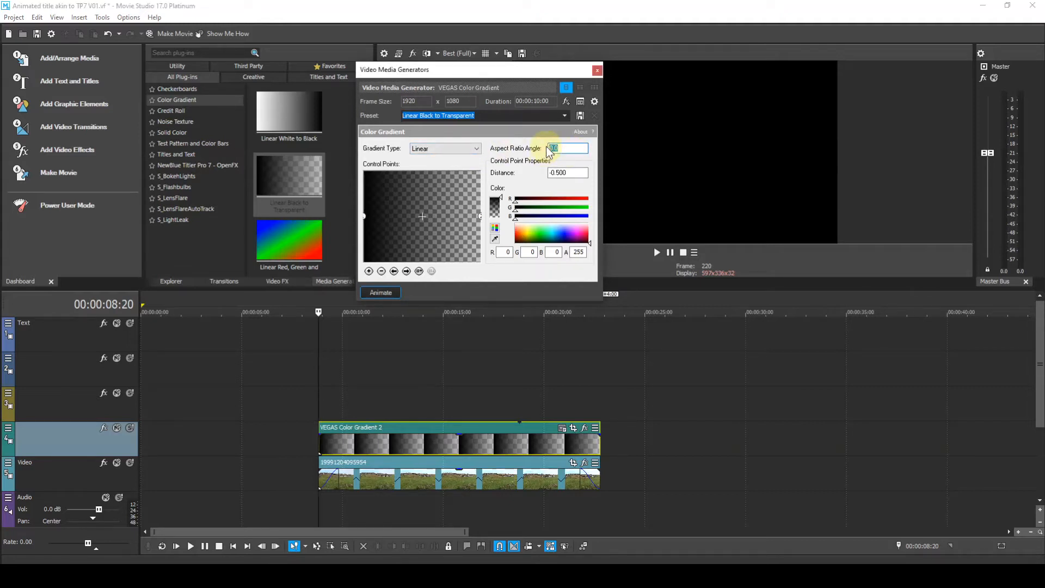
text(90)
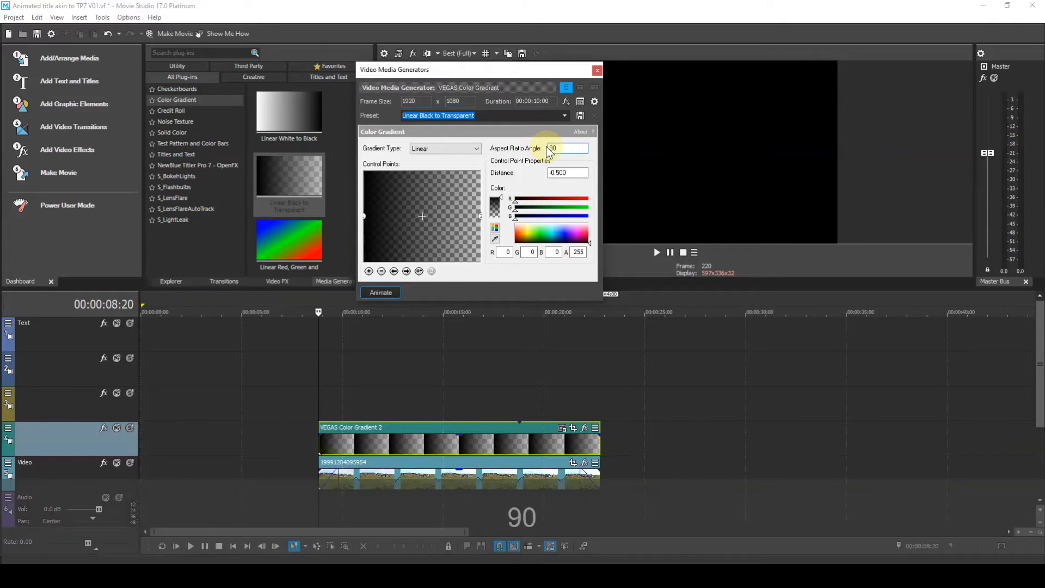
key(Return)
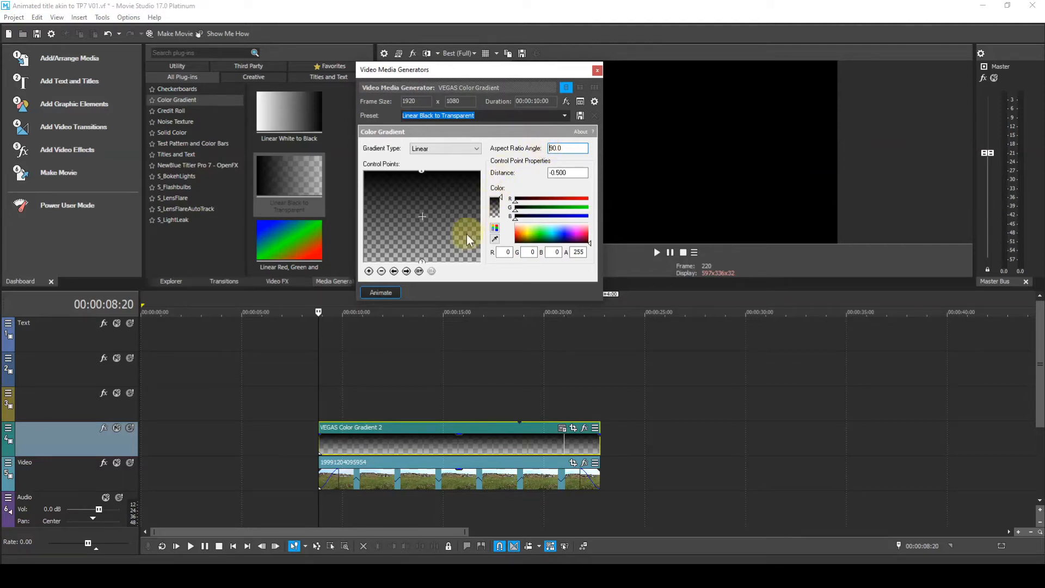
Position the gradient's center control point at X 0.482 and Y 0.246
click(407, 272)
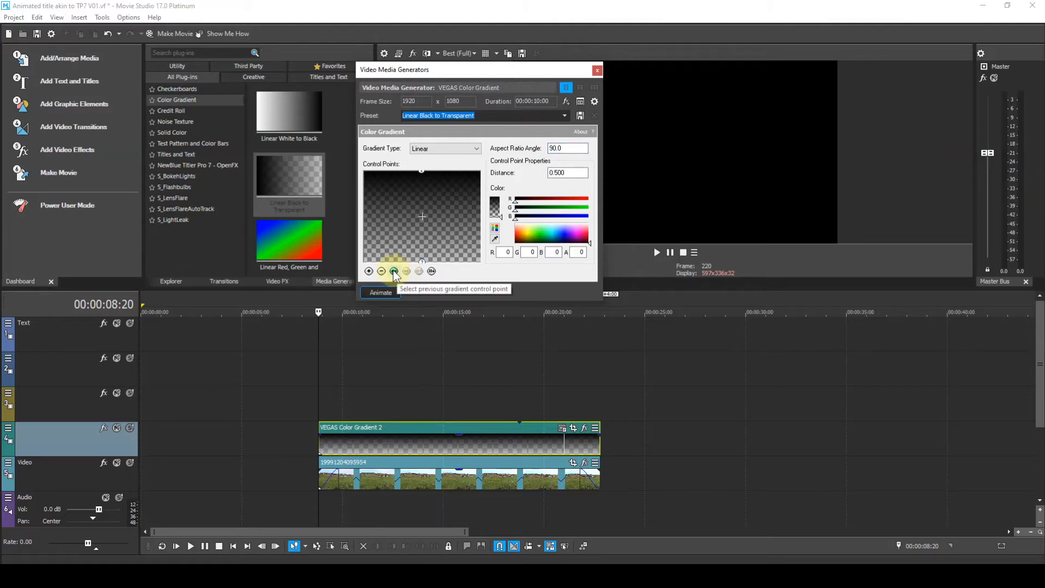
click(394, 272)
click(394, 272)
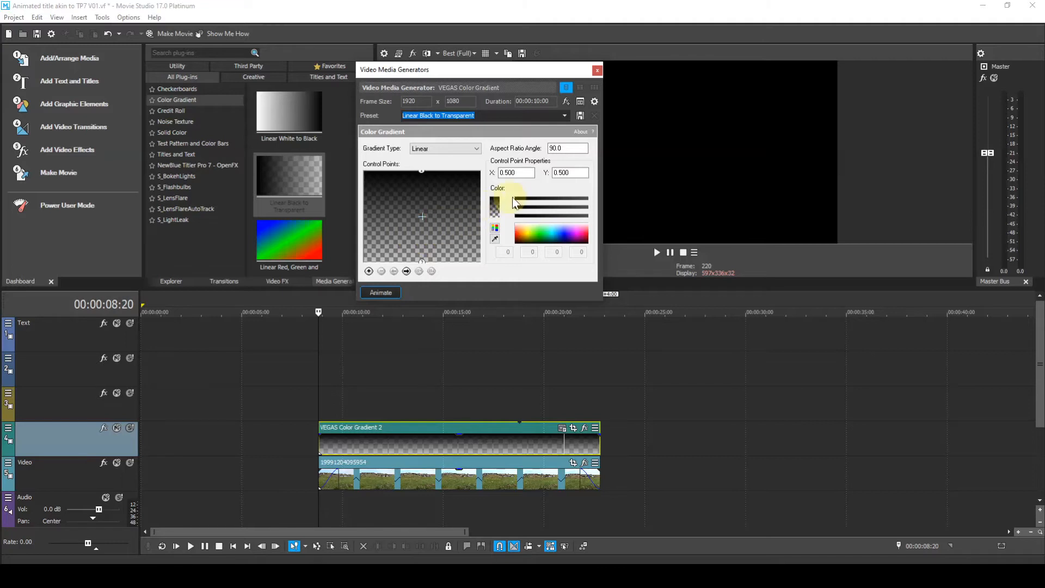
drag(517, 174, 497, 175)
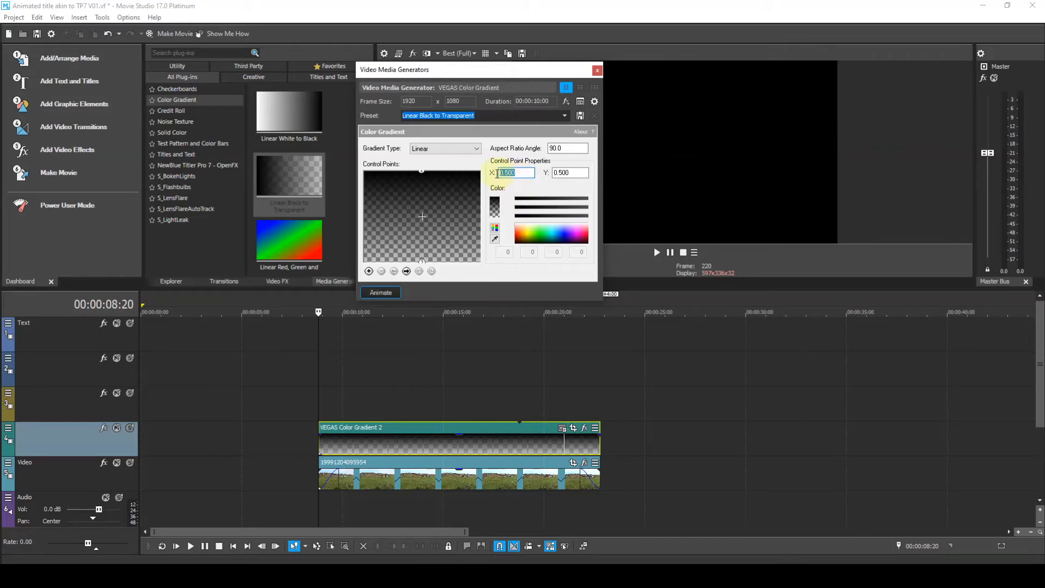
text(.4)
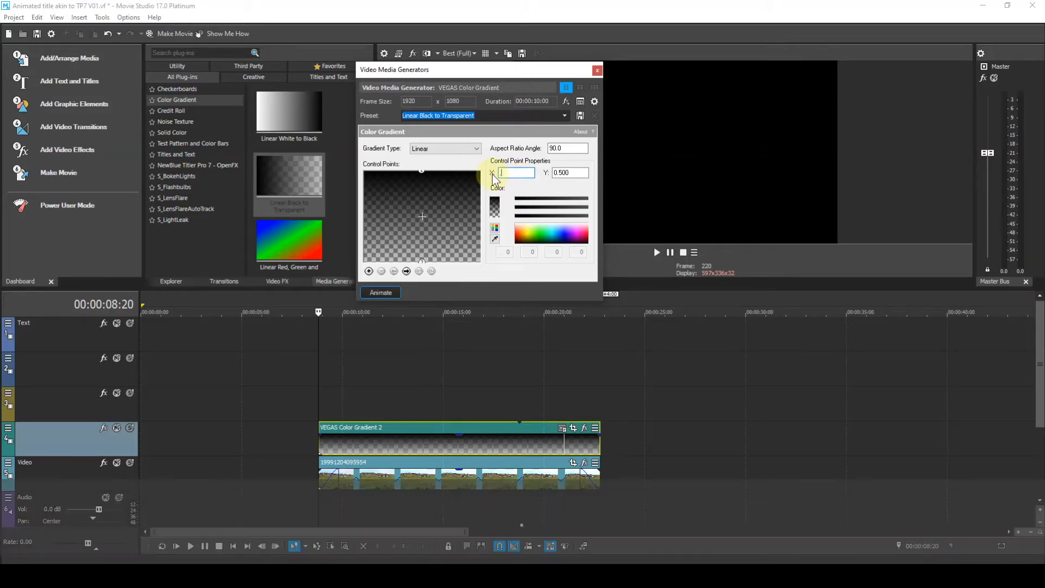
text(82)
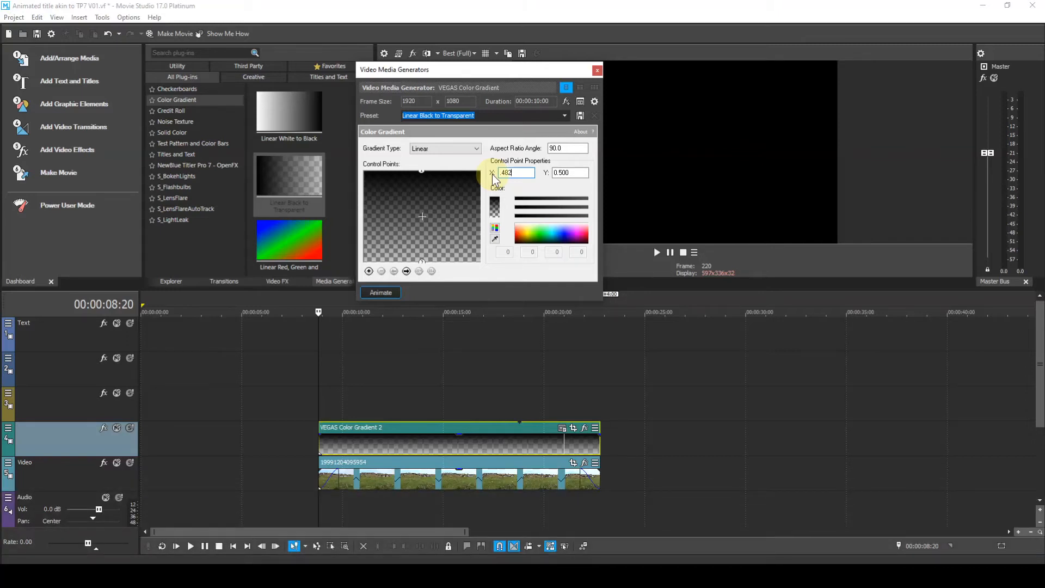
drag(563, 174, 548, 174)
double_click(578, 175)
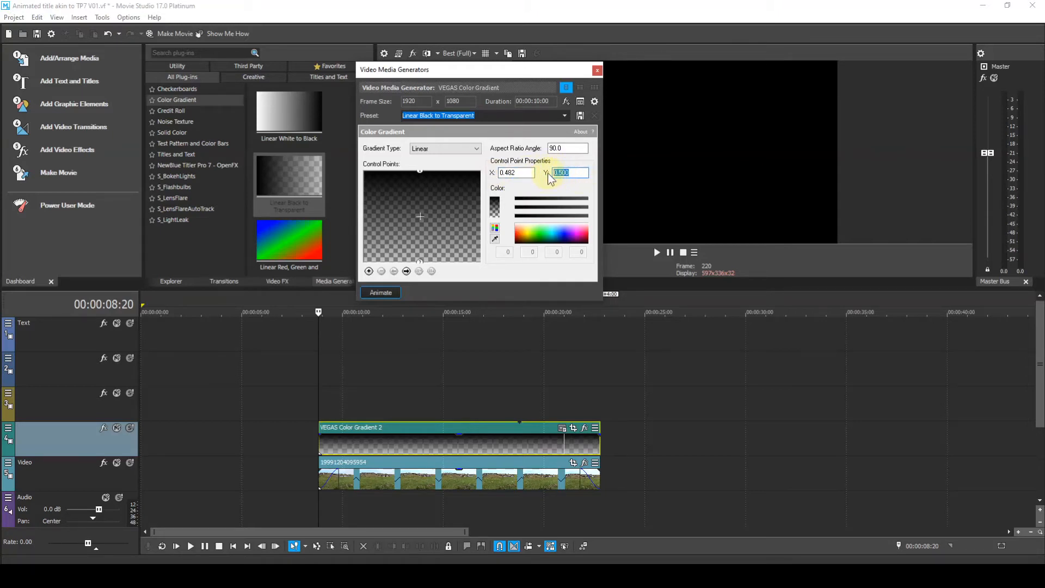
text(.246)
key(Return)
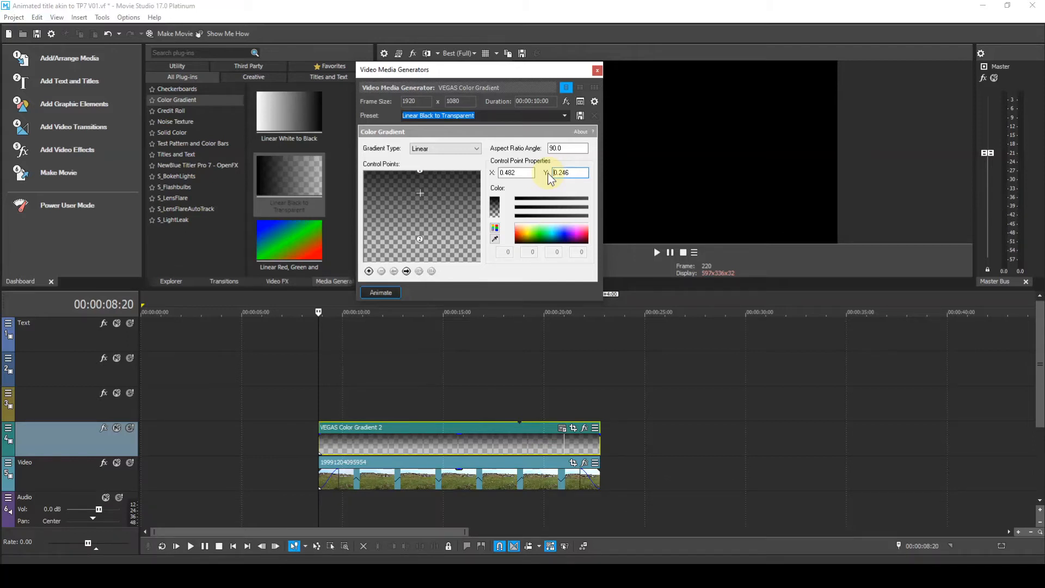
Set gradient control point 1 to a distance of 0.503 and an alpha value of 188
click(407, 272)
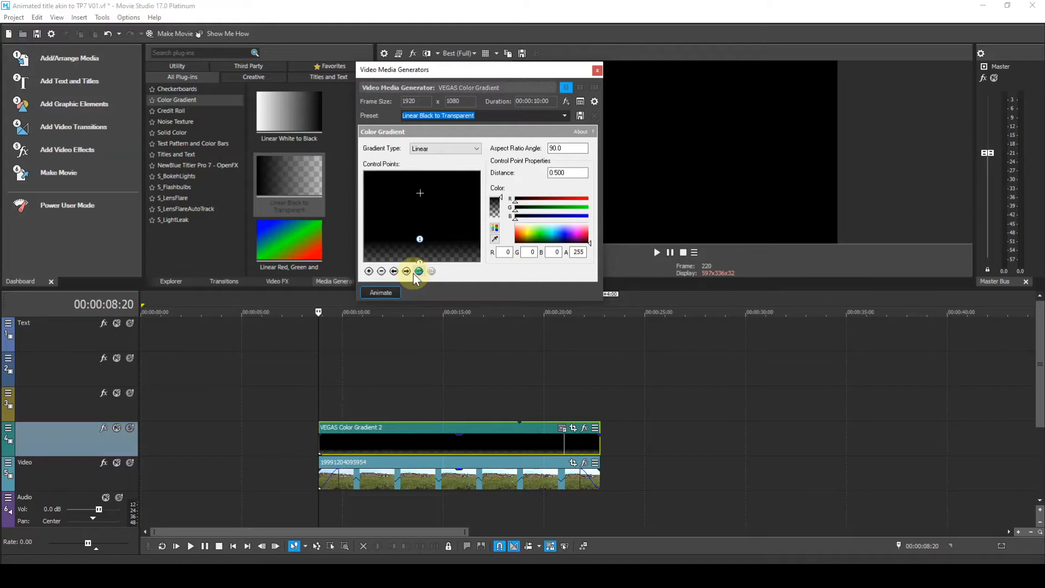
key(super+equal)
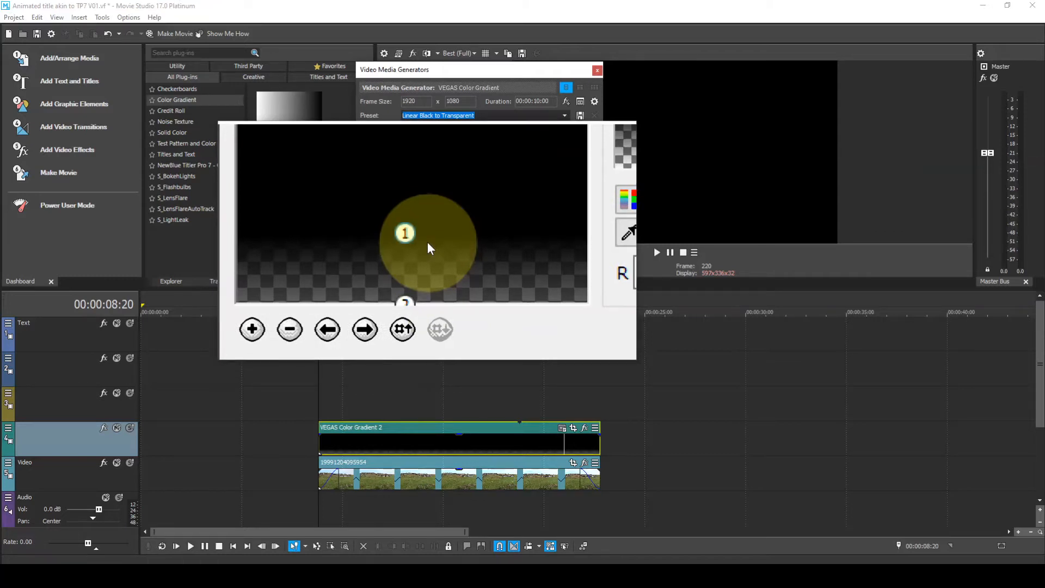
key(super+Escape)
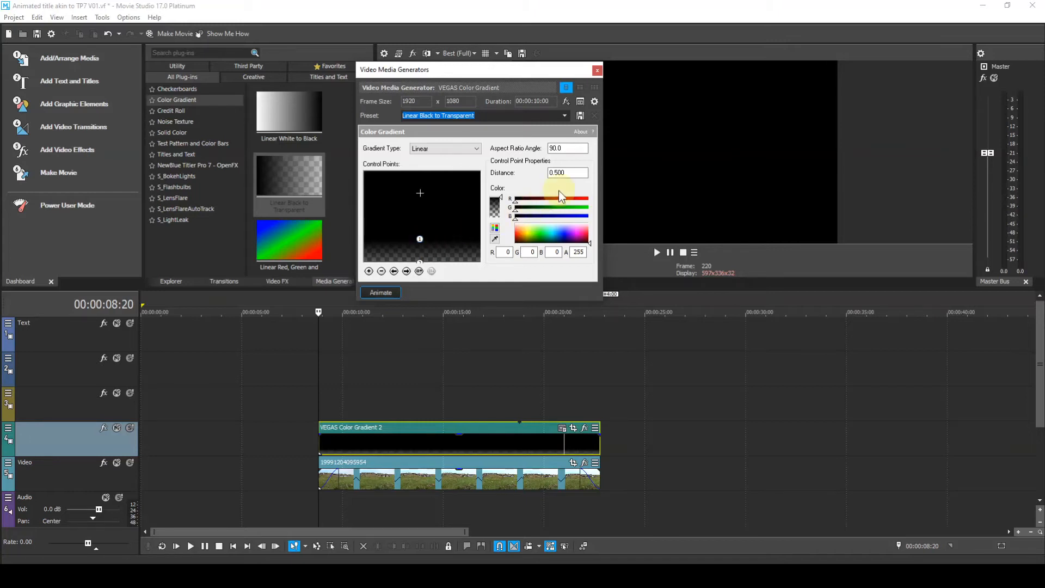
drag(572, 172, 544, 172)
text(.503)
drag(585, 252, 573, 252)
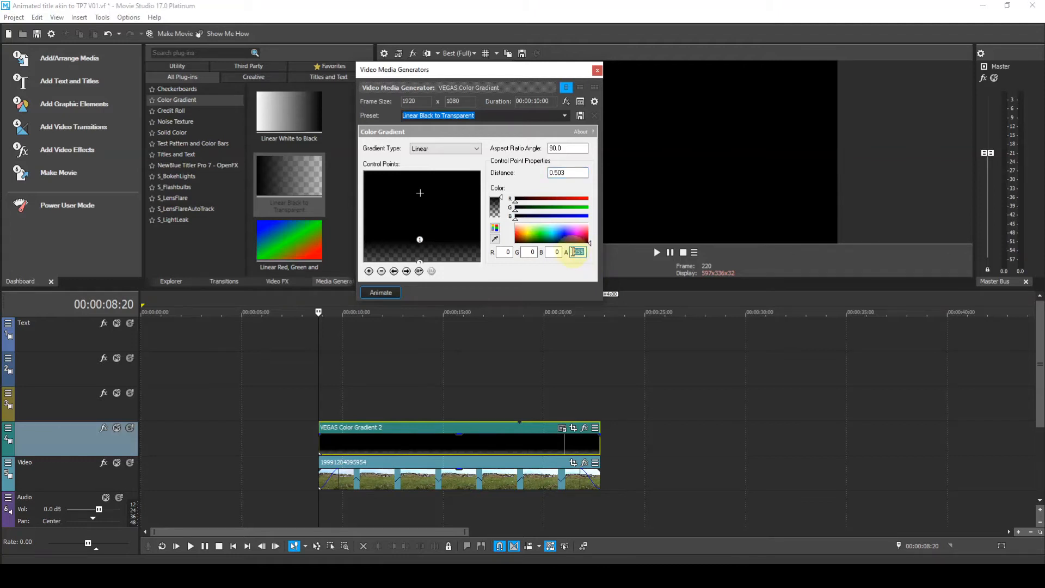
text(188)
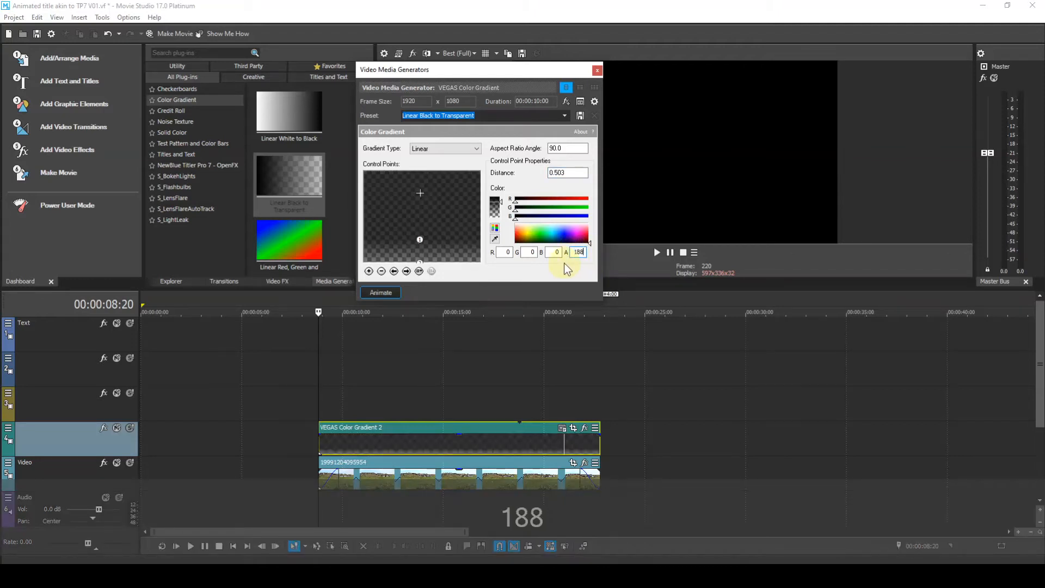
key(Return)
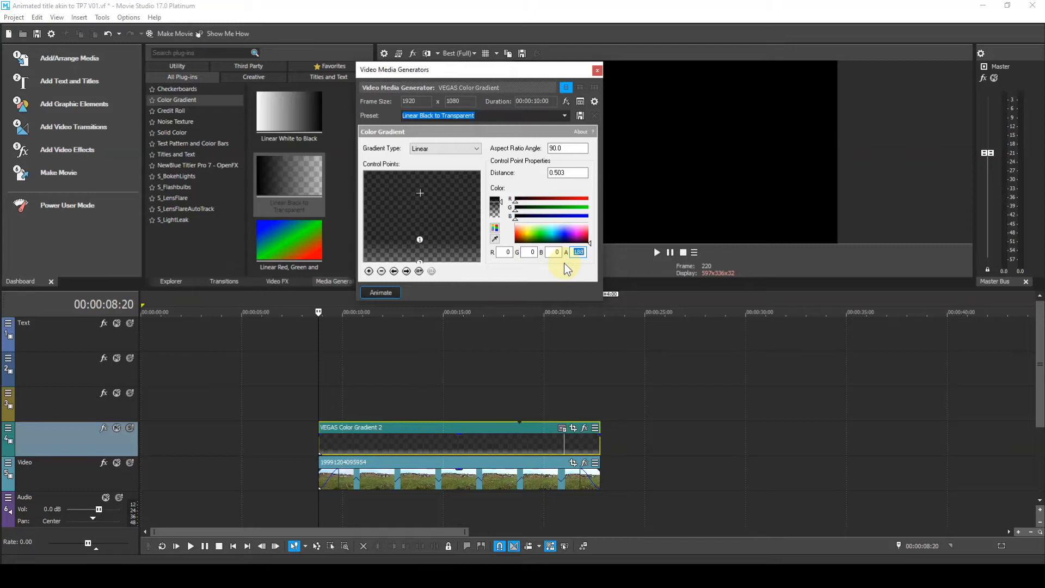
Set gradient control point 2 to a distance of 0.217 and close the media generator settings
click(418, 271)
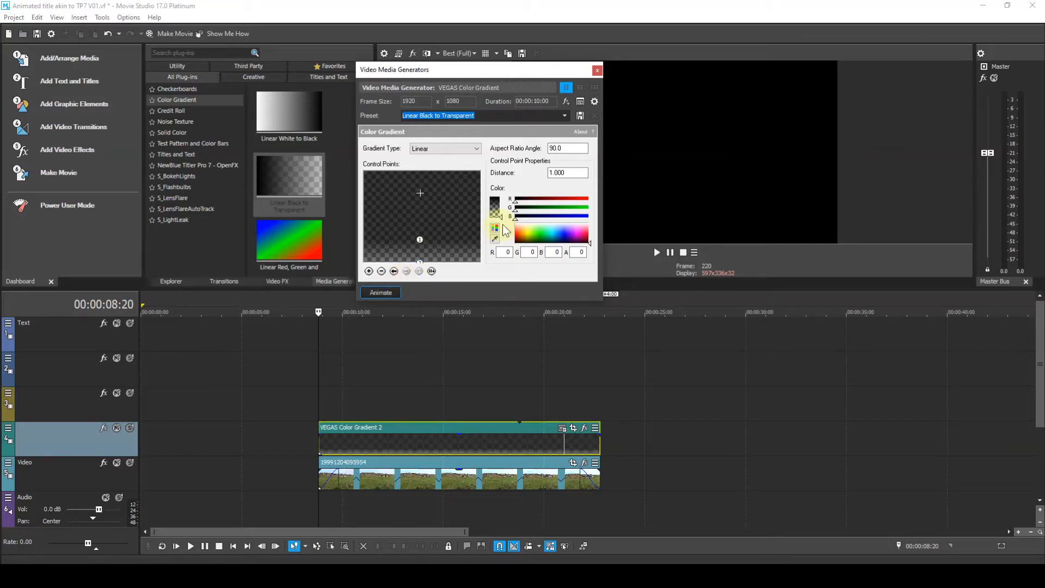
drag(571, 173, 533, 176)
text(.217)
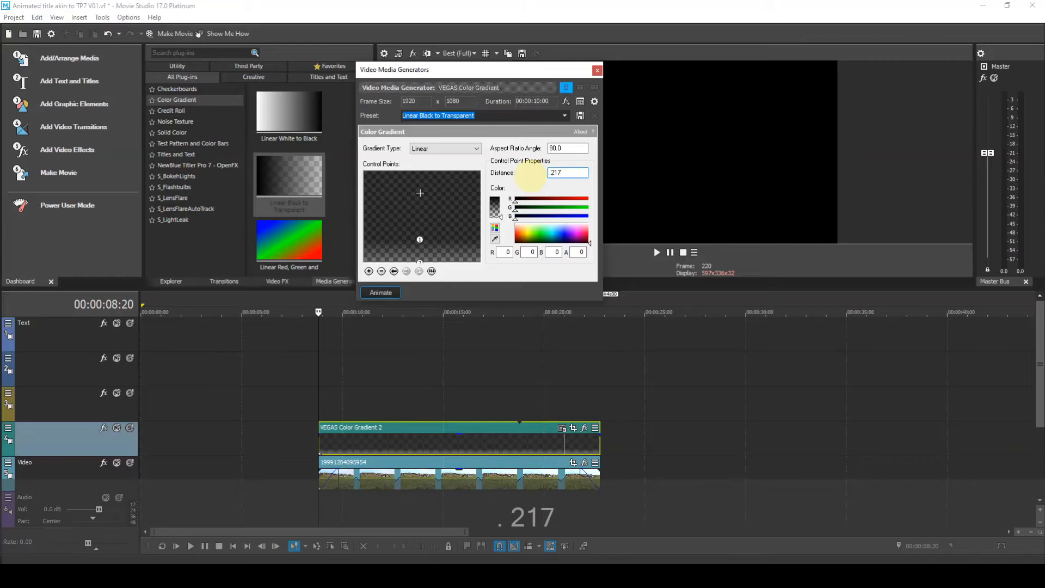
key(Return)
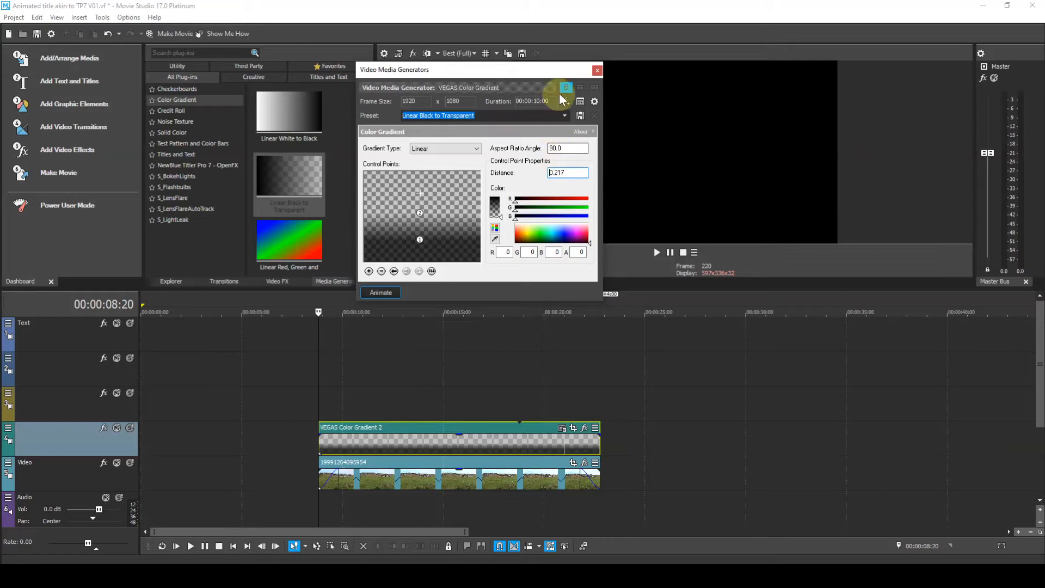
click(596, 71)
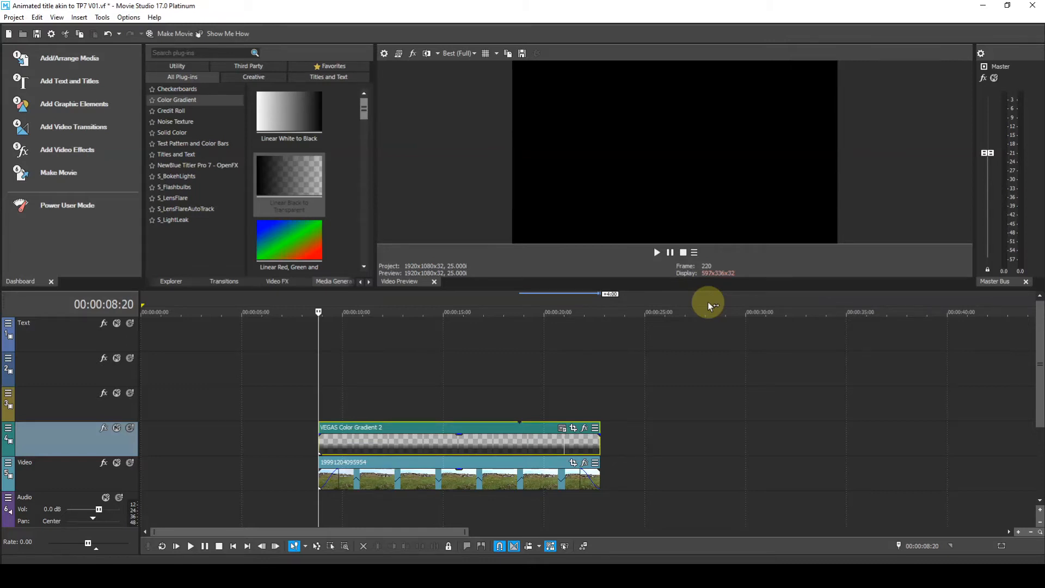
scroll(373, 427, down, 5)
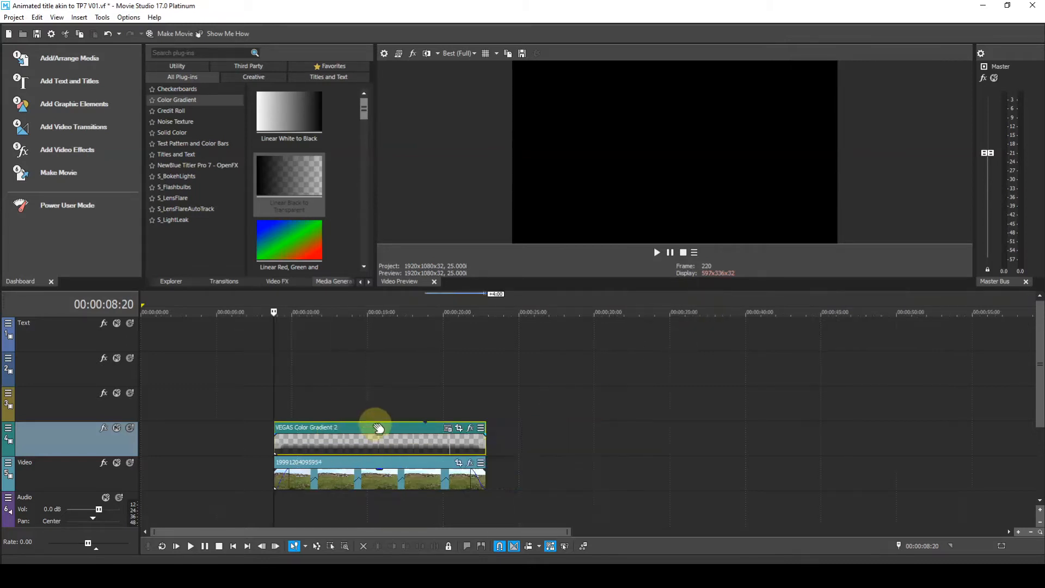
Add a fade-in and a fade-out to the color gradient event, matching the fades of the video clip below it
scroll(362, 417, up, 5)
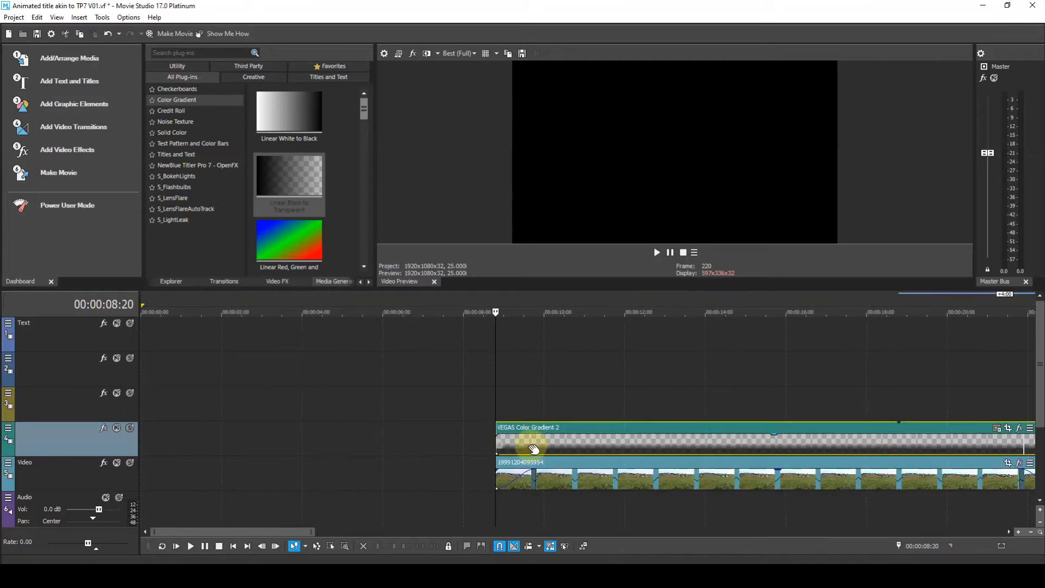
drag(497, 433, 535, 438)
drag(234, 532, 357, 534)
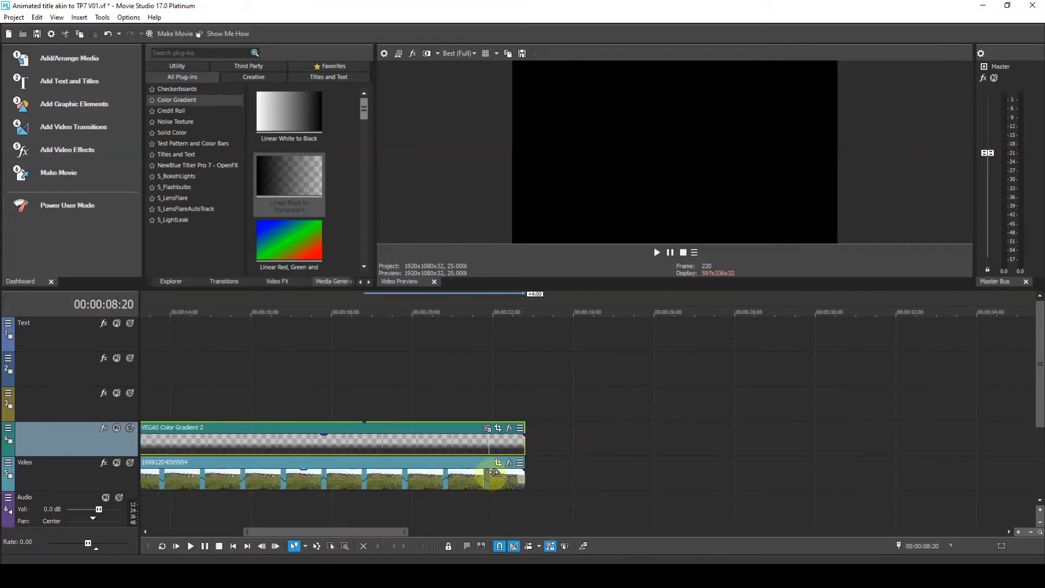
drag(522, 434, 486, 436)
scroll(480, 375, down, 5)
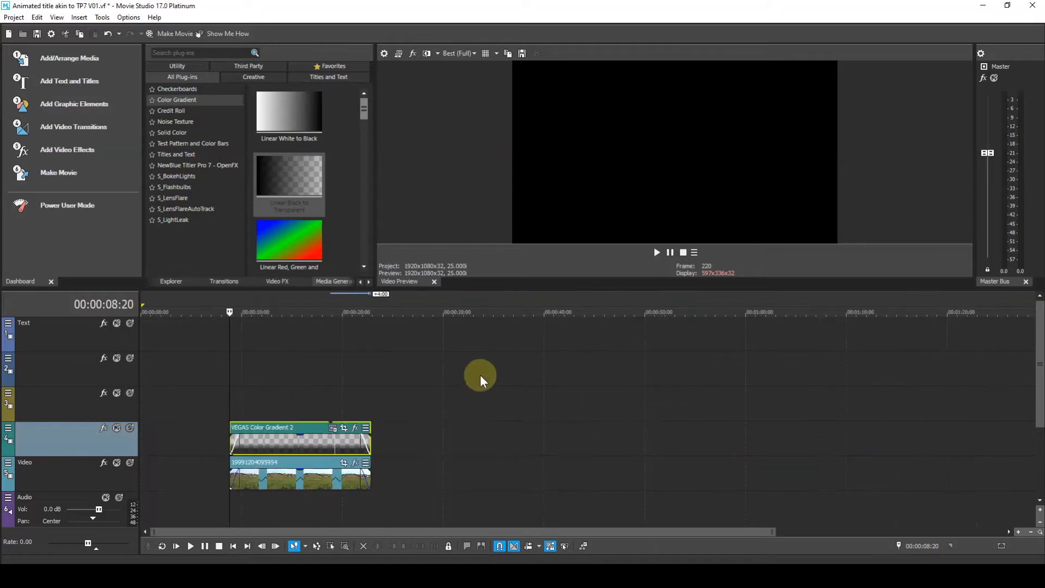
Add a default Titles and Text event to track 3, starting where the color gradient event starts
scroll(256, 394, up, 5)
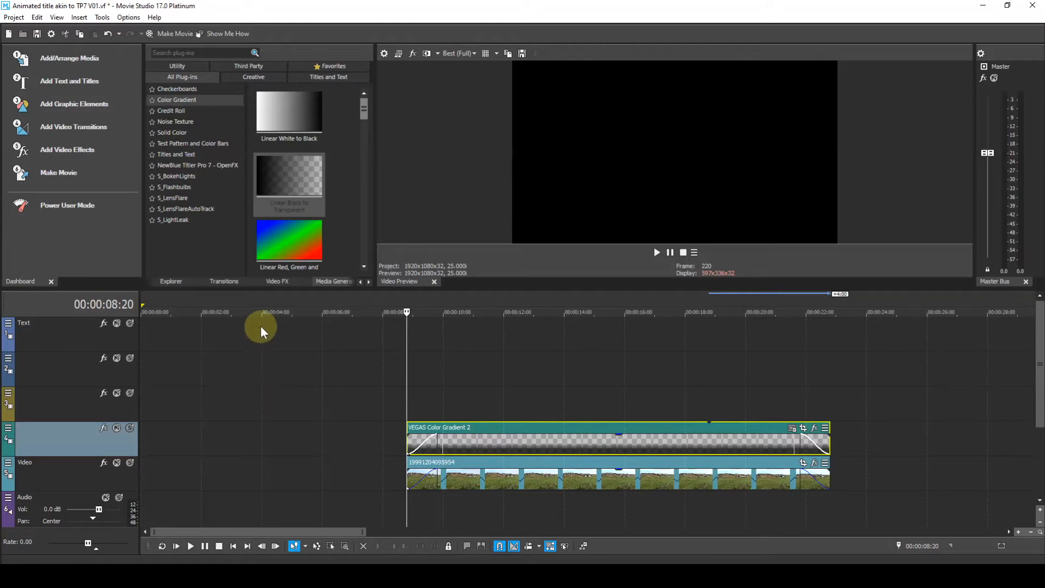
click(191, 156)
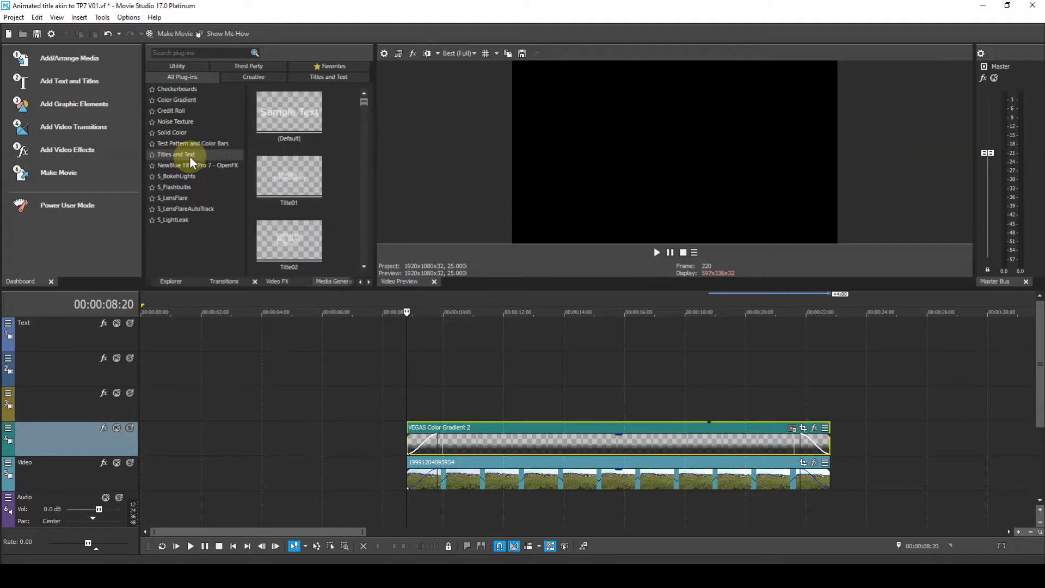
click(256, 129)
drag(276, 106, 414, 392)
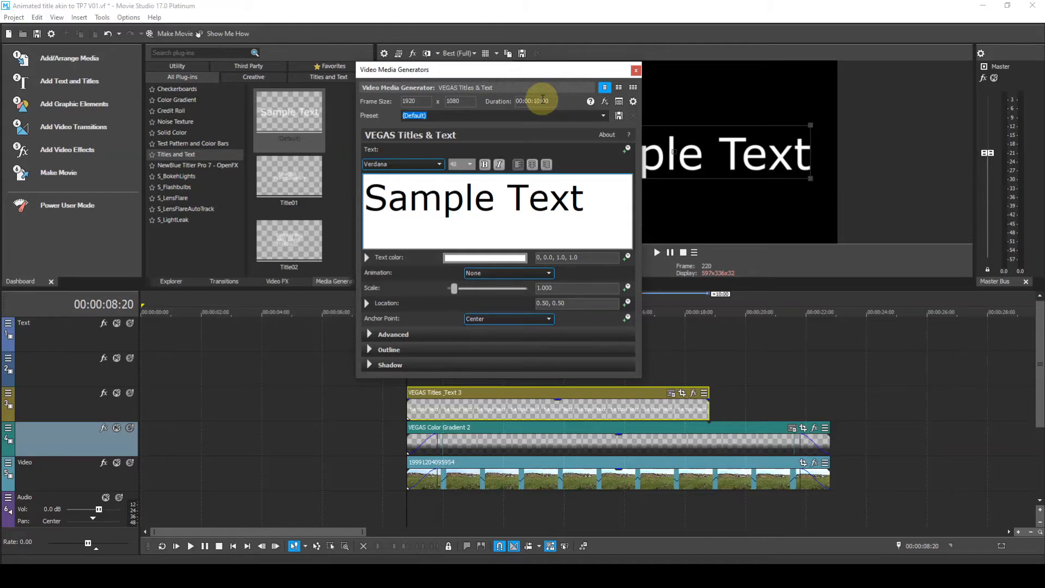
Set the title media's duration to 12 seconds and extend its event on track 3 to that full length
key(BackSpace)
text(2)
key(Return)
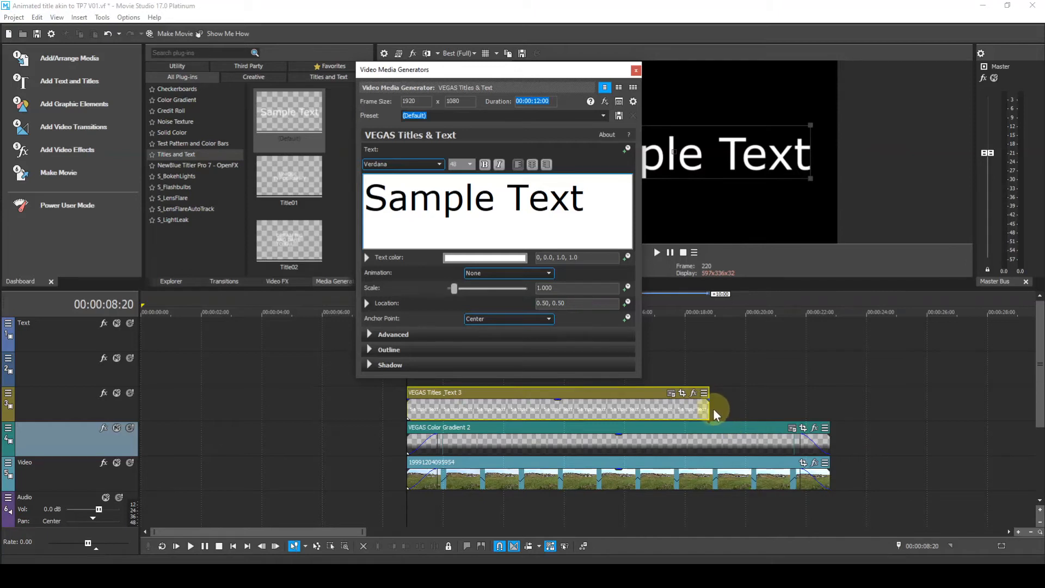
drag(711, 409, 773, 406)
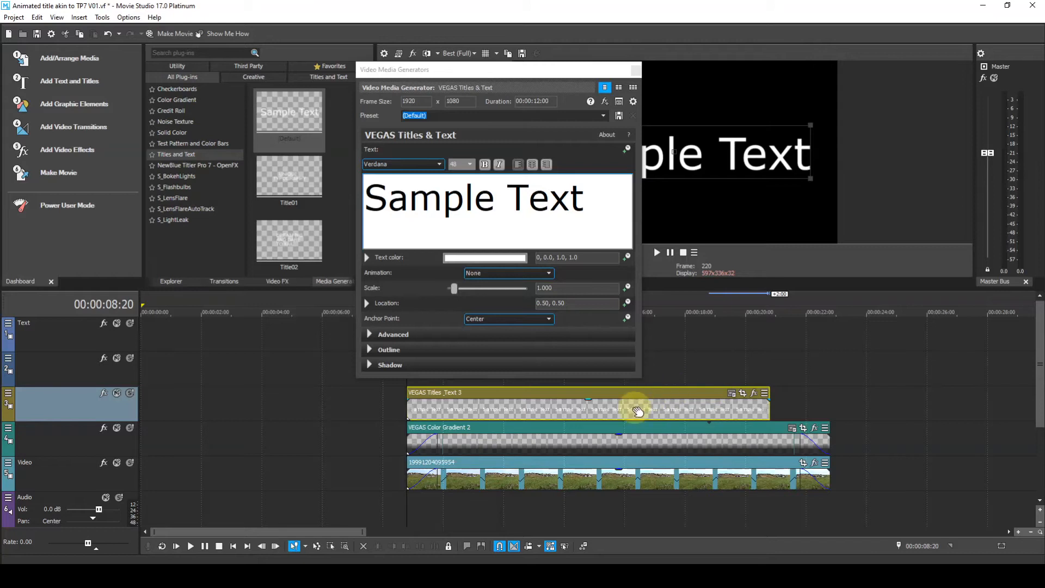
Move the title event so it ends at 00:00:21:20, where the gradient and video clip begin fading out
drag(638, 411, 665, 409)
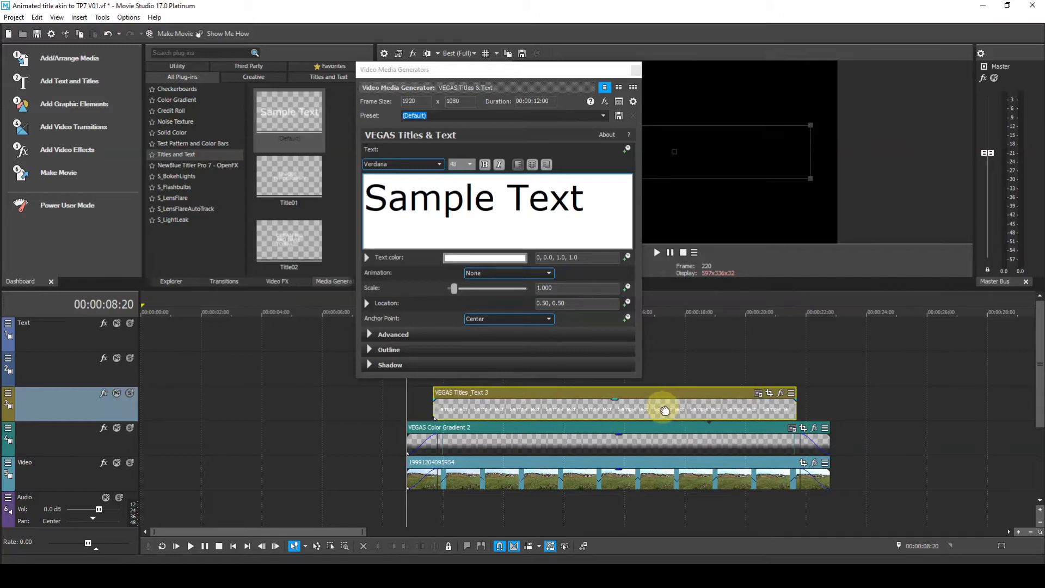
click(811, 365)
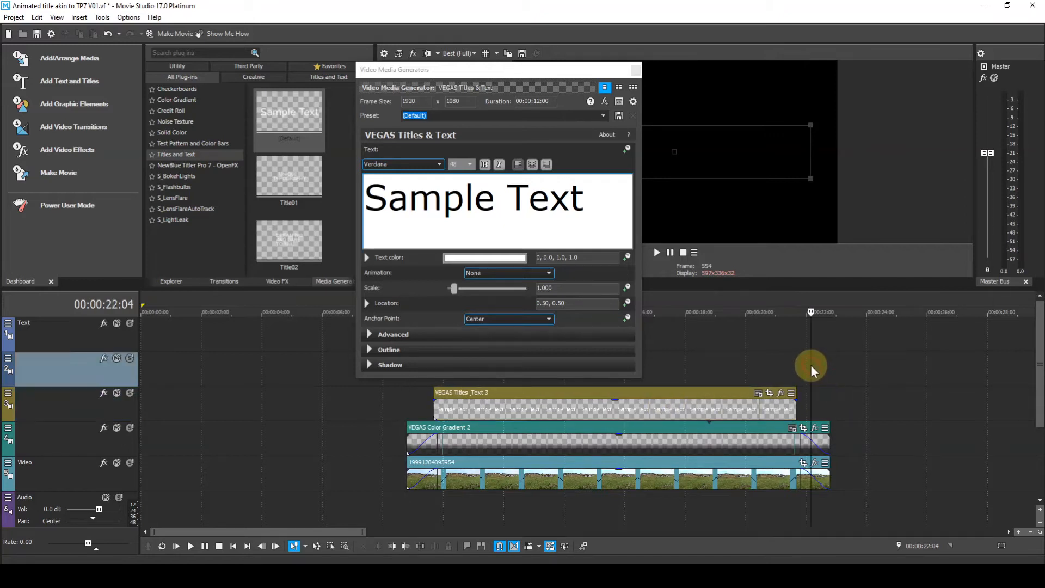
scroll(813, 360, up, 5)
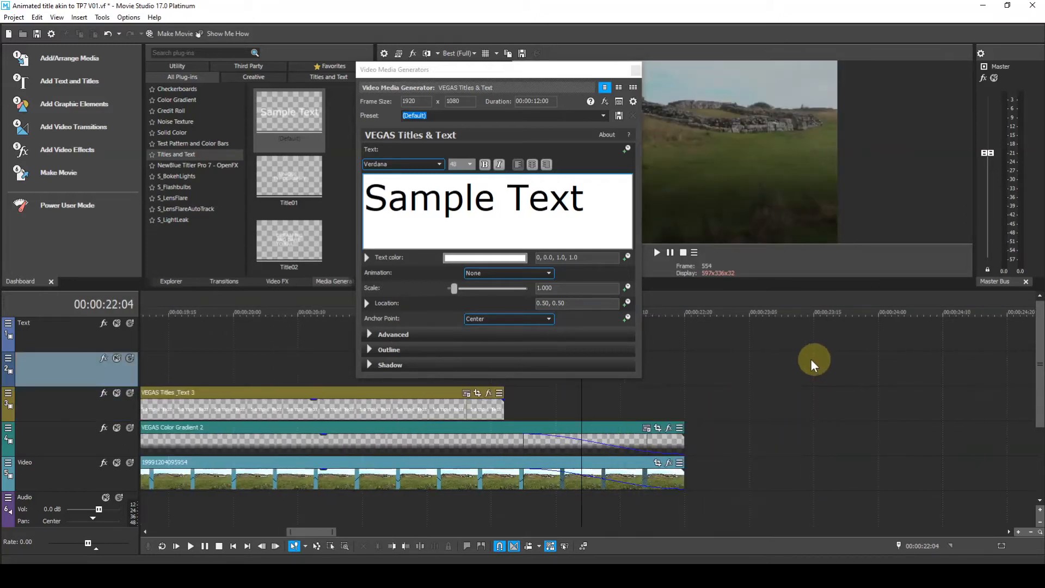
click(525, 410)
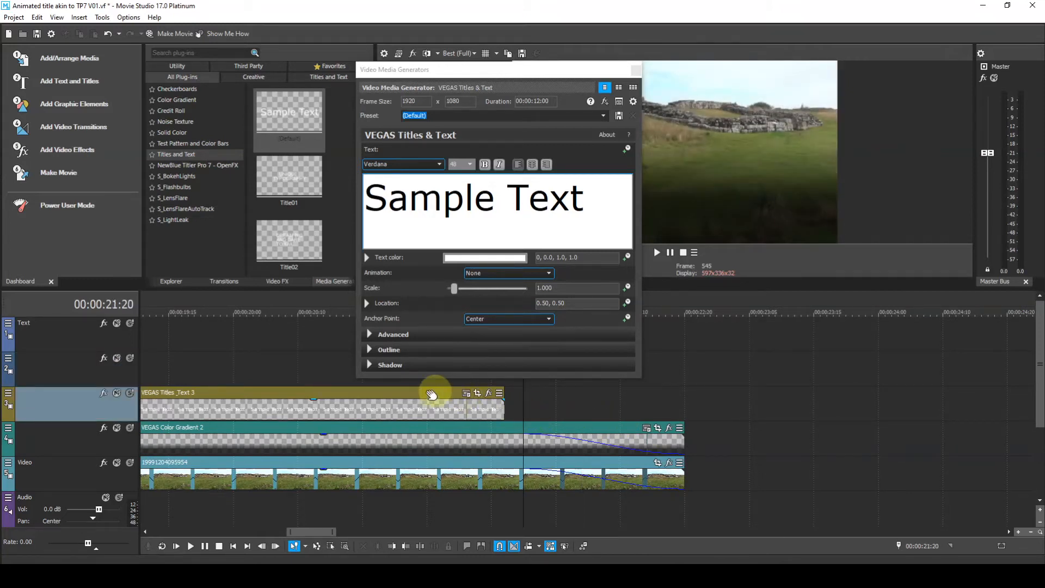
drag(404, 393, 425, 394)
scroll(777, 407, down, 5)
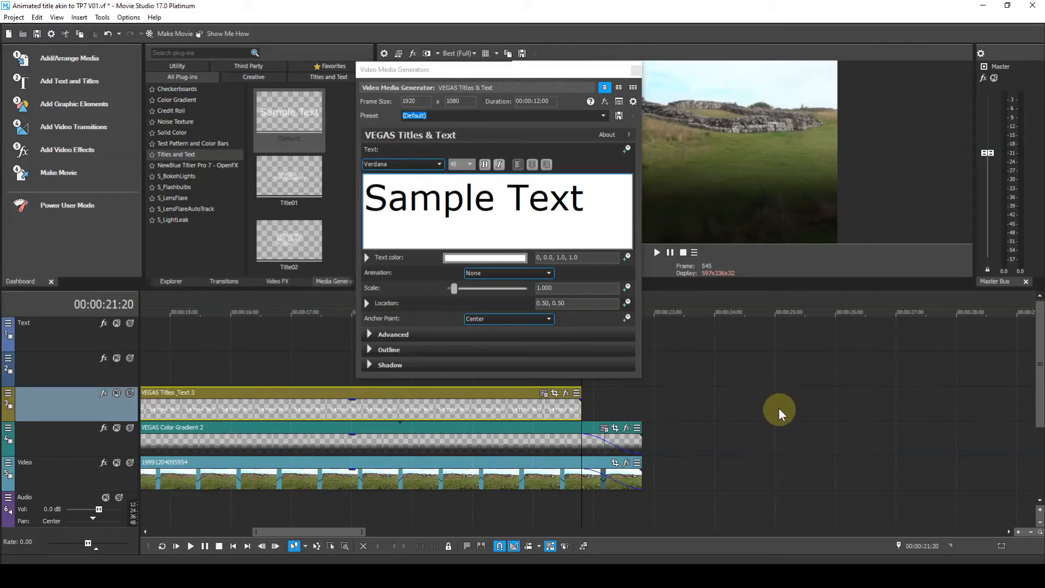
drag(338, 529, 312, 529)
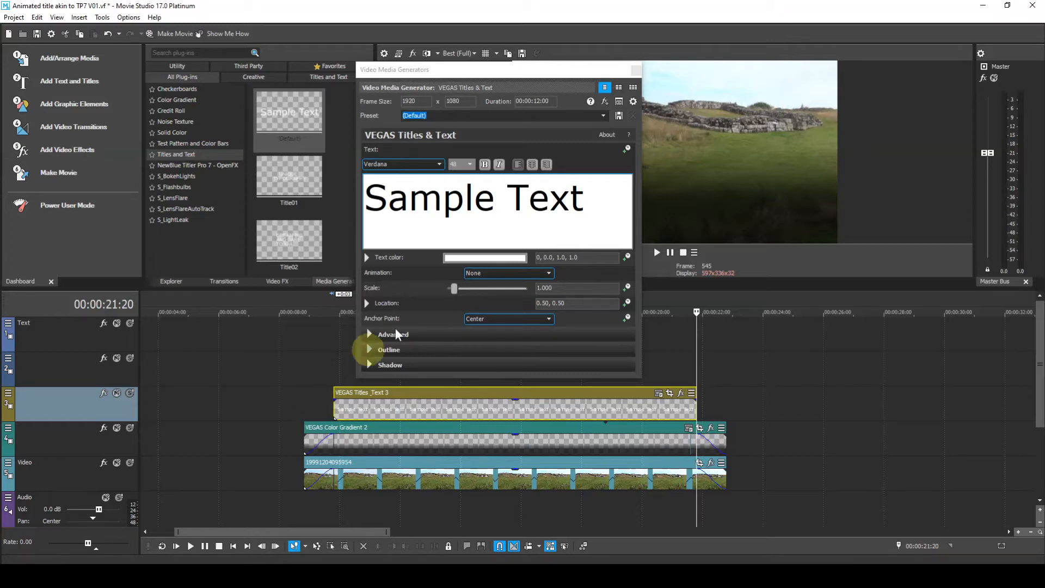
Replace the sample title text with "Hadrian's Wall" and "Milecastle 42" on two lines
click(564, 208)
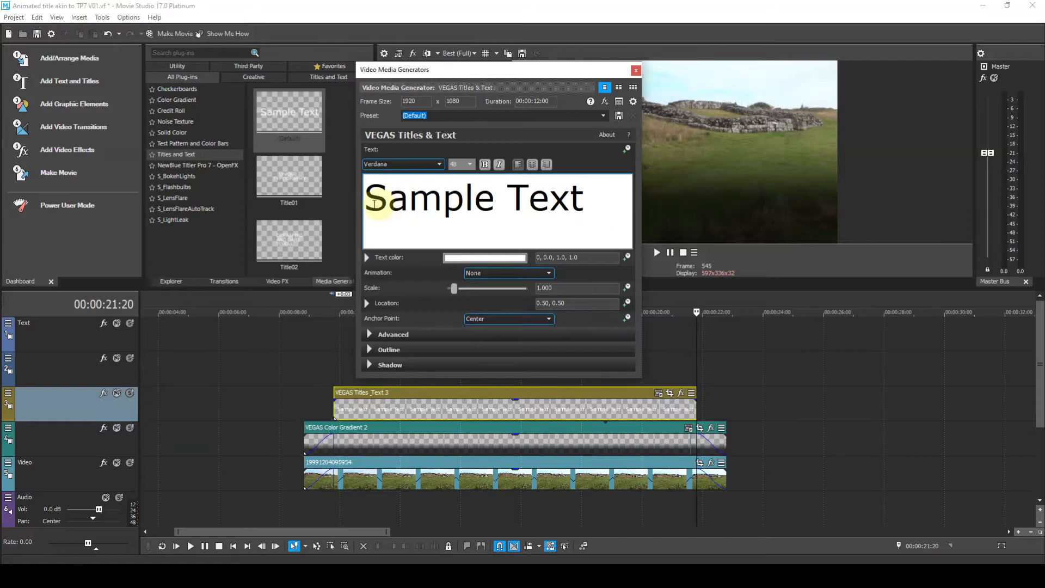
drag(583, 203, 364, 200)
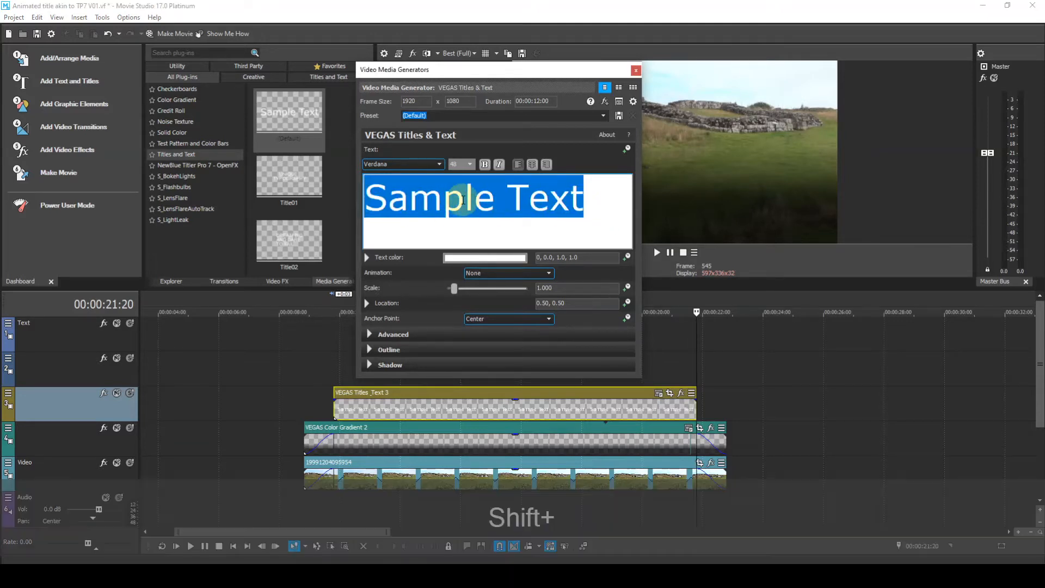
text(Hadrian)
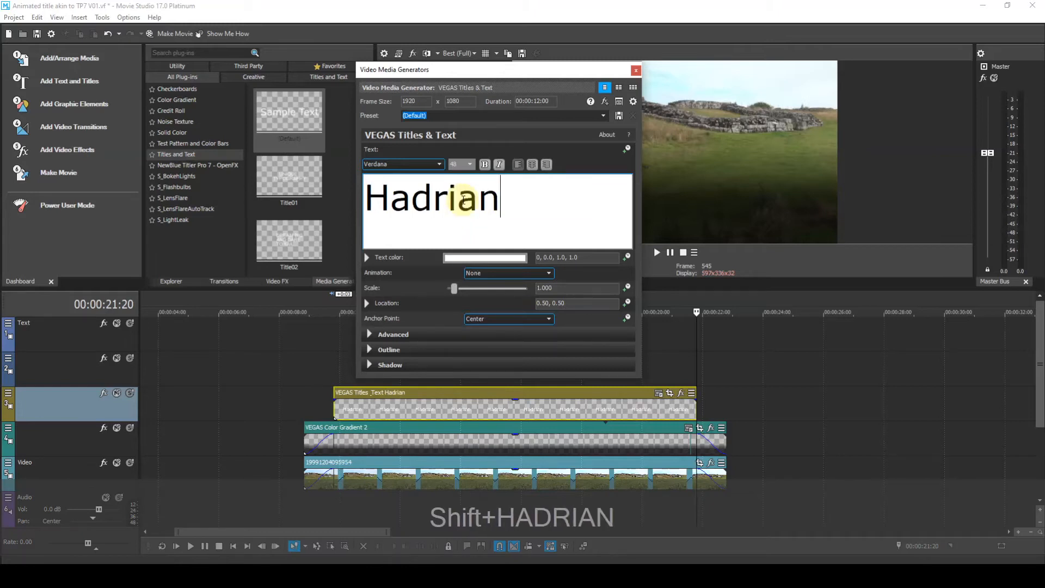
text('s Wall)
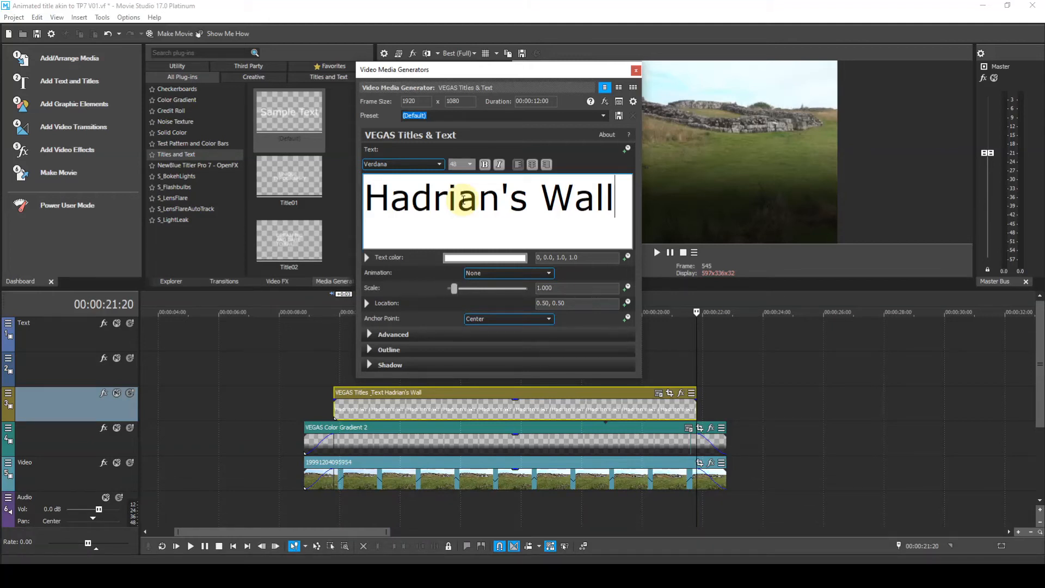
key(Return)
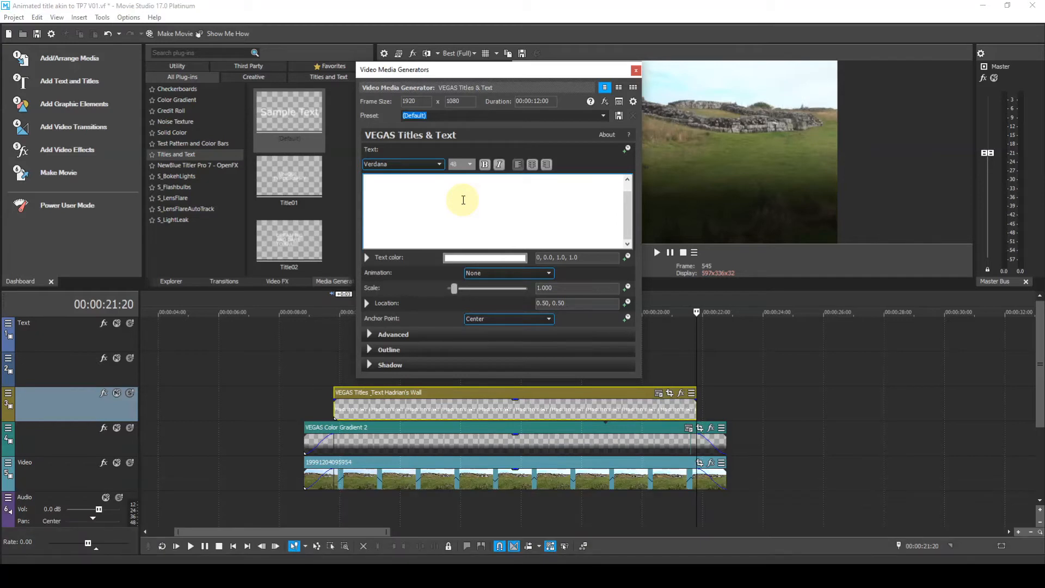
text(Milecast)
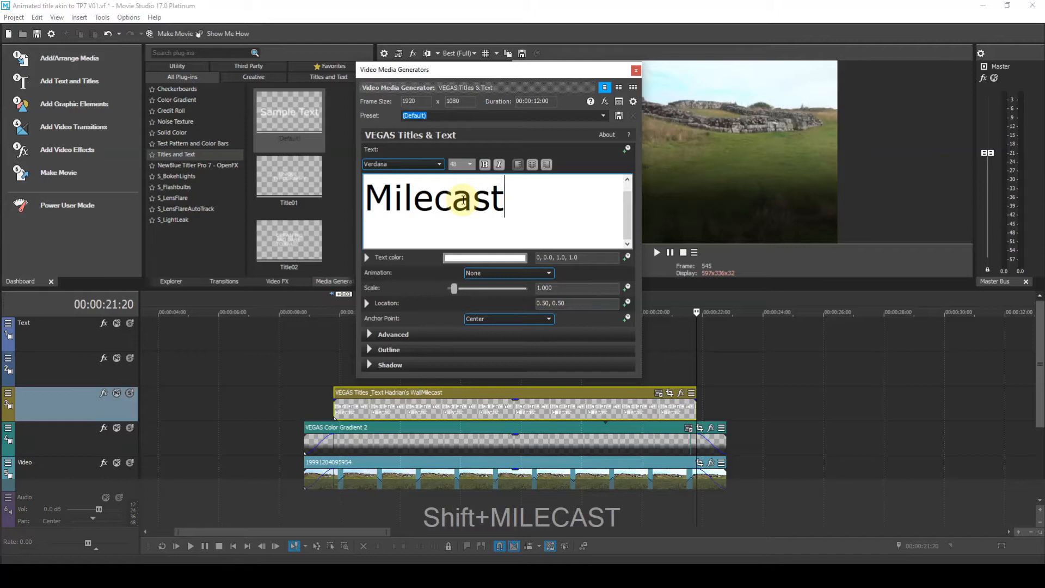
text(le 42)
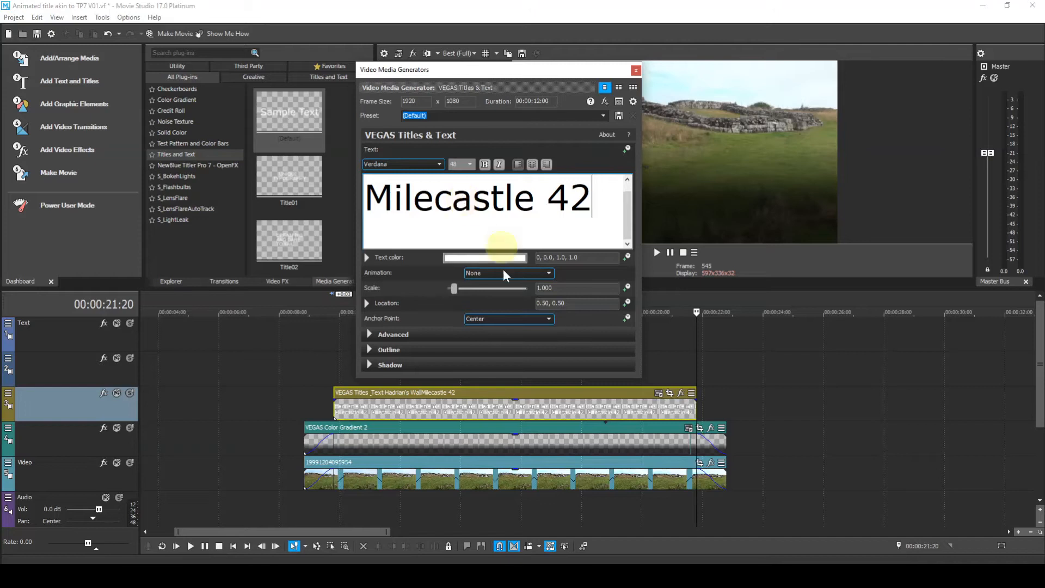
Format both title lines in the ImperatorSmallCaps font at size 20
drag(599, 198, 384, 181)
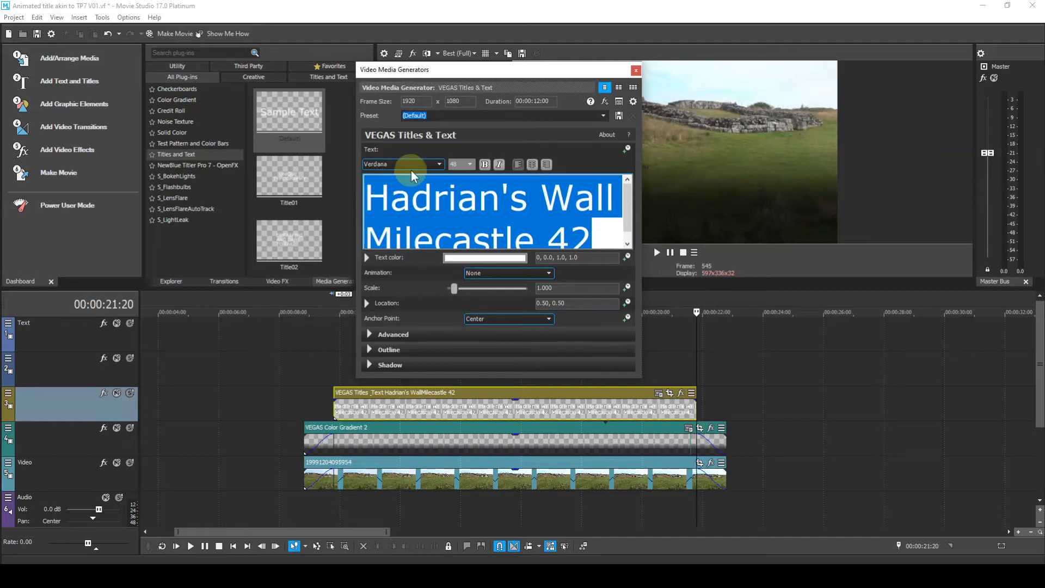
click(439, 166)
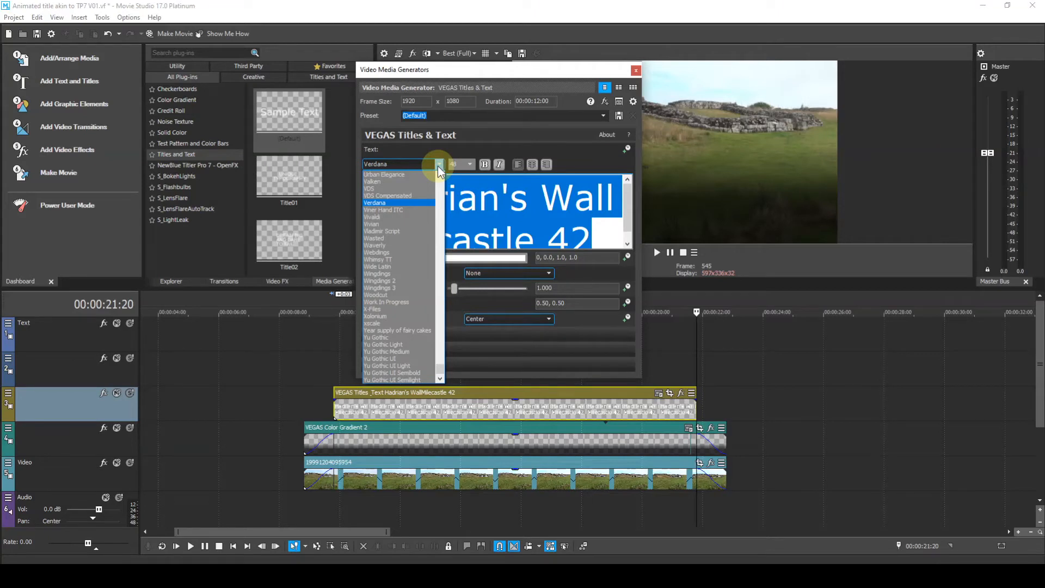
key(i)
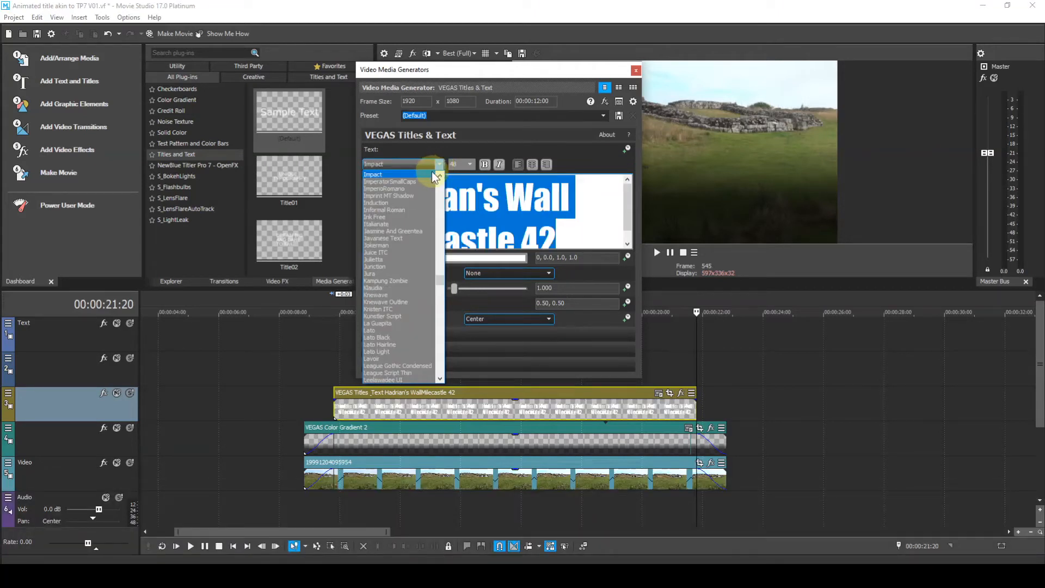
click(410, 181)
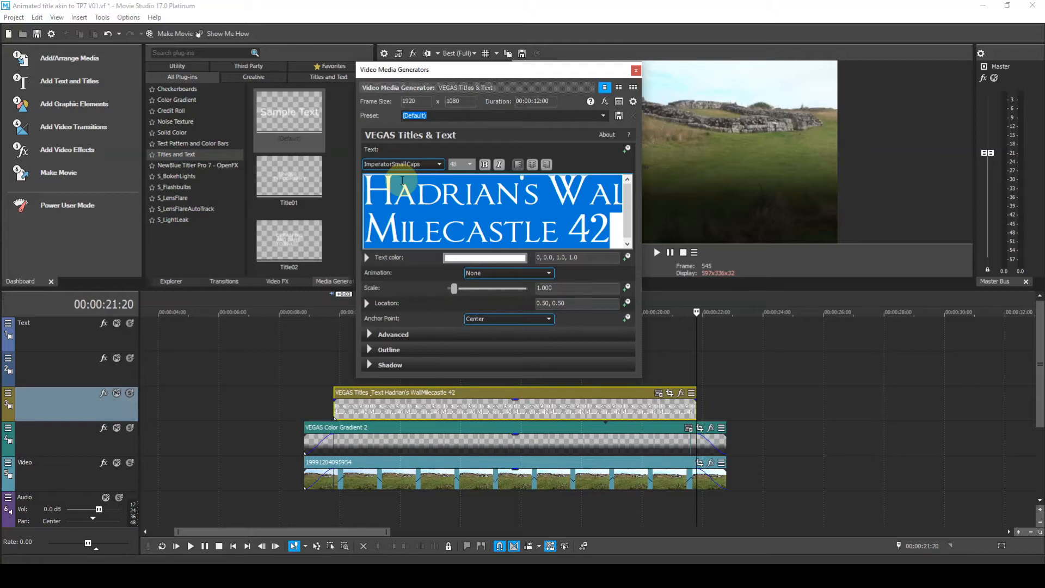
click(469, 164)
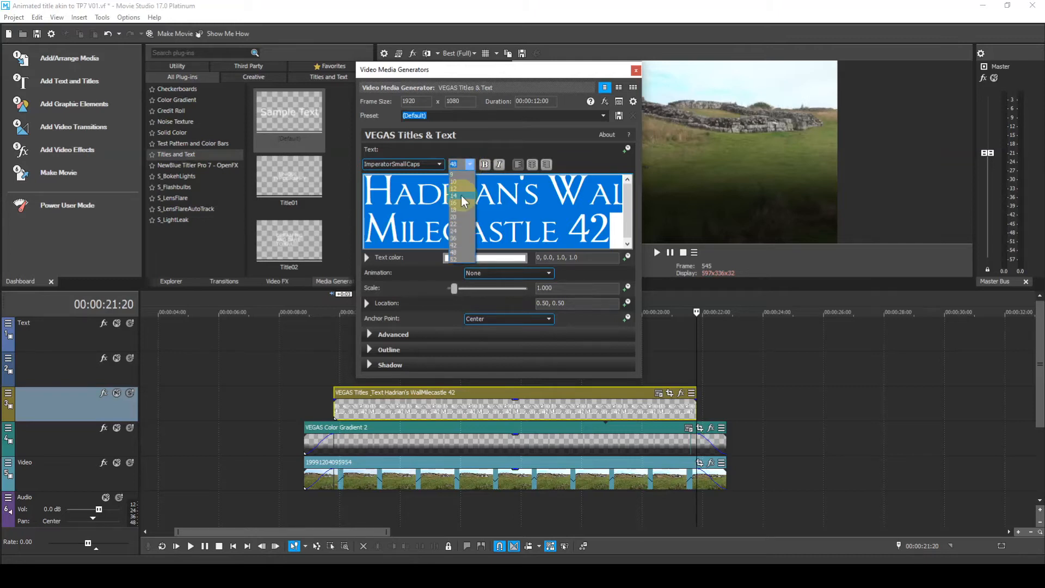
click(457, 217)
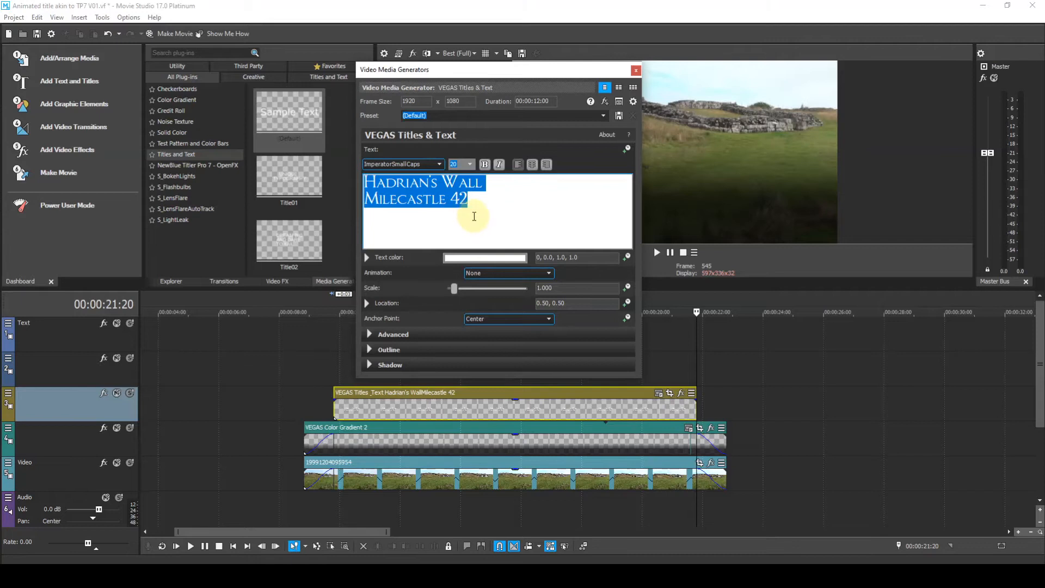
Reduce the second title line, "Milecastle 42", to font size 16
click(477, 213)
drag(469, 200, 363, 200)
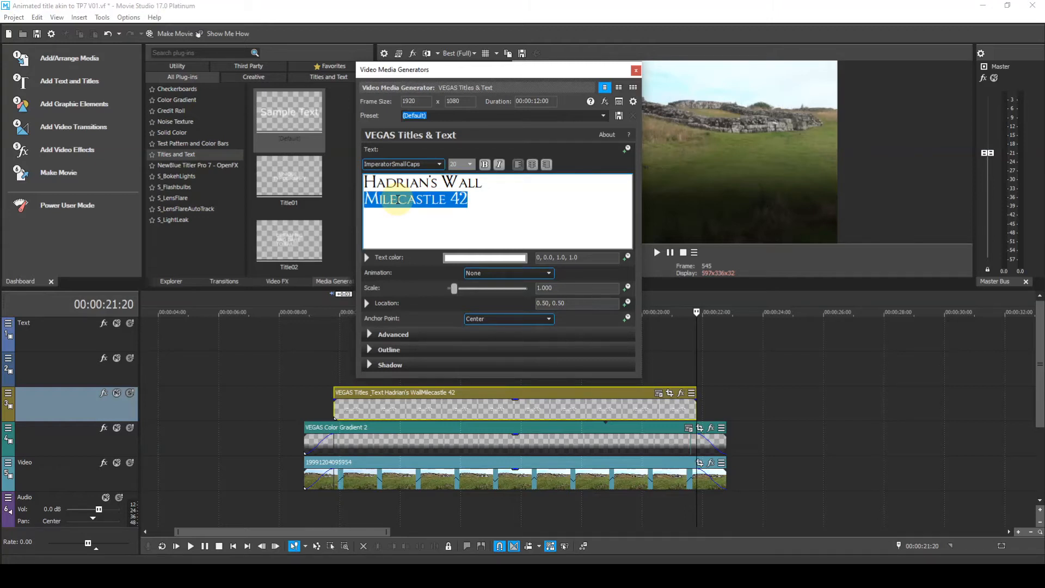
click(462, 167)
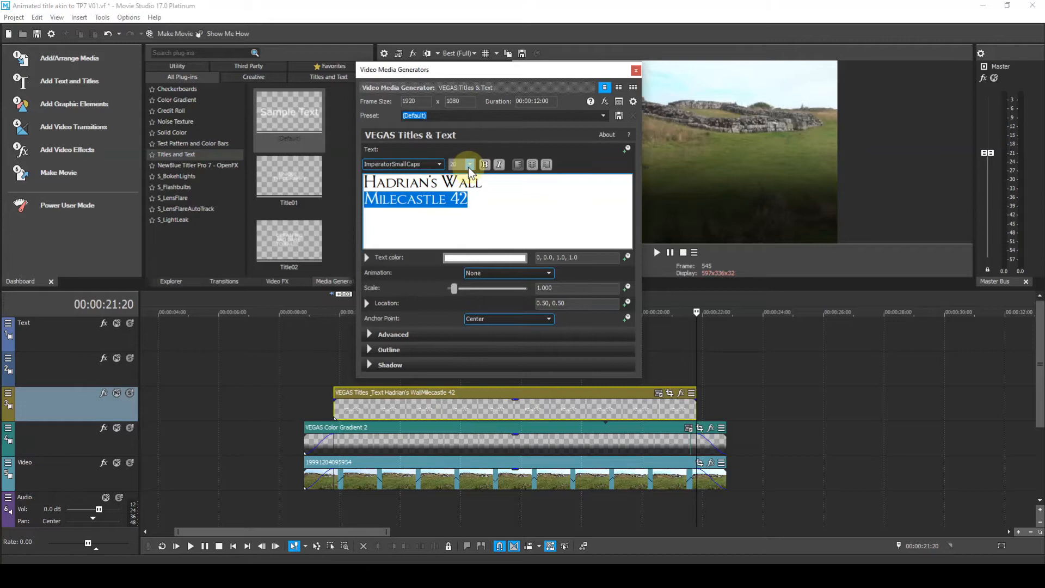
click(468, 167)
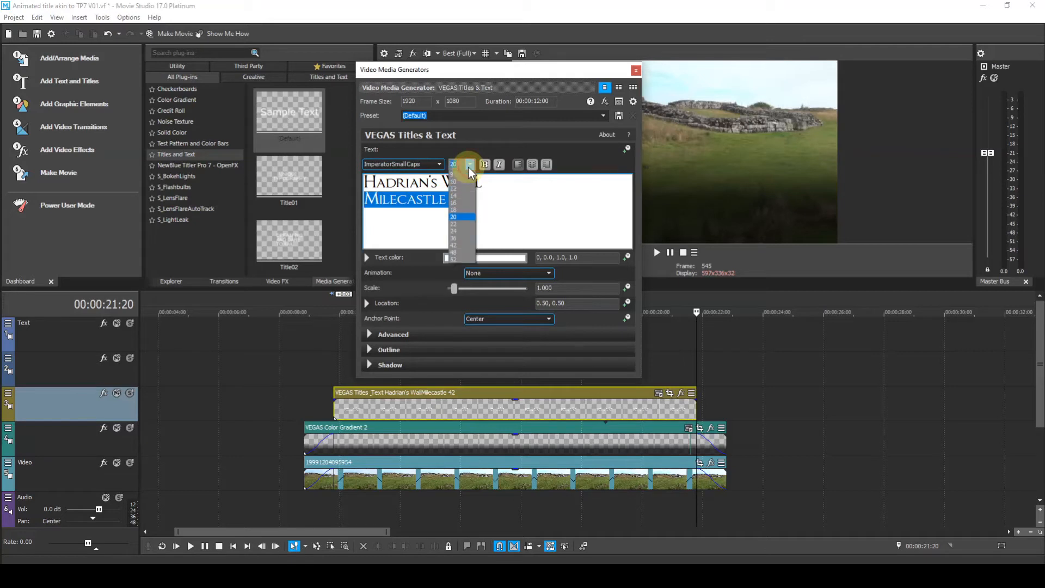
click(457, 204)
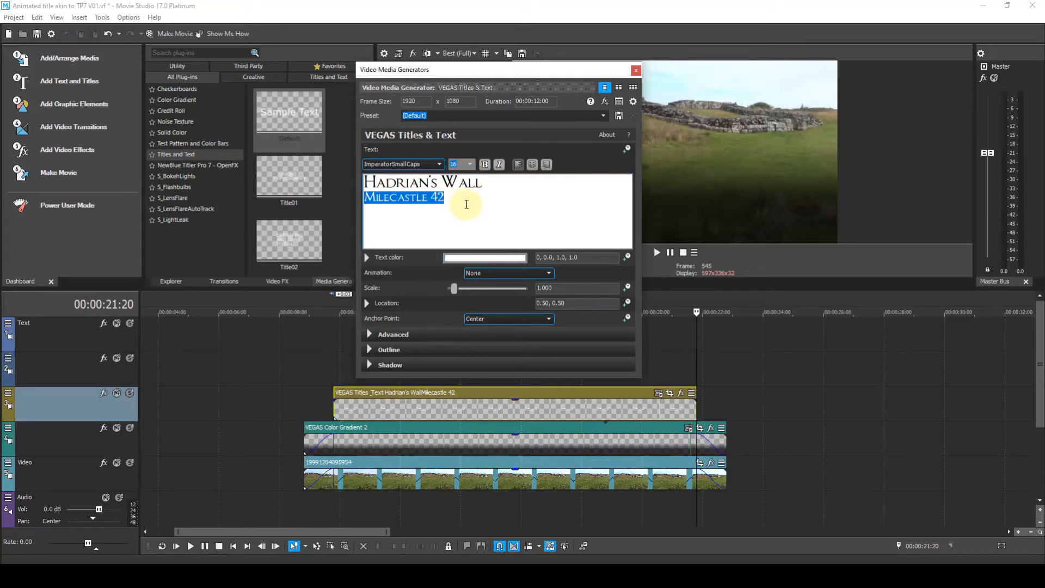
Center-align both lines of the title text
drag(458, 199, 371, 188)
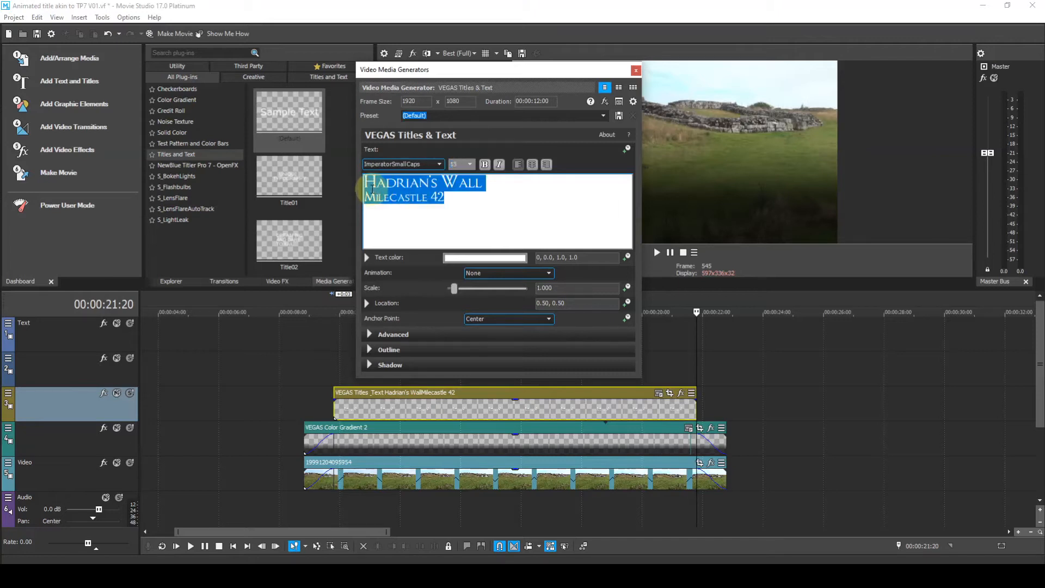
click(532, 165)
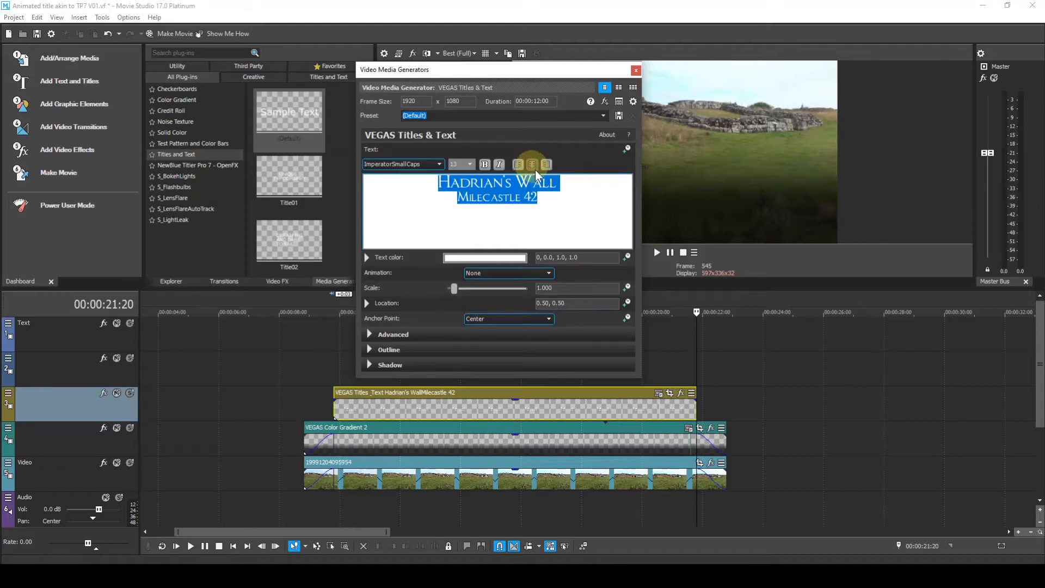
click(547, 223)
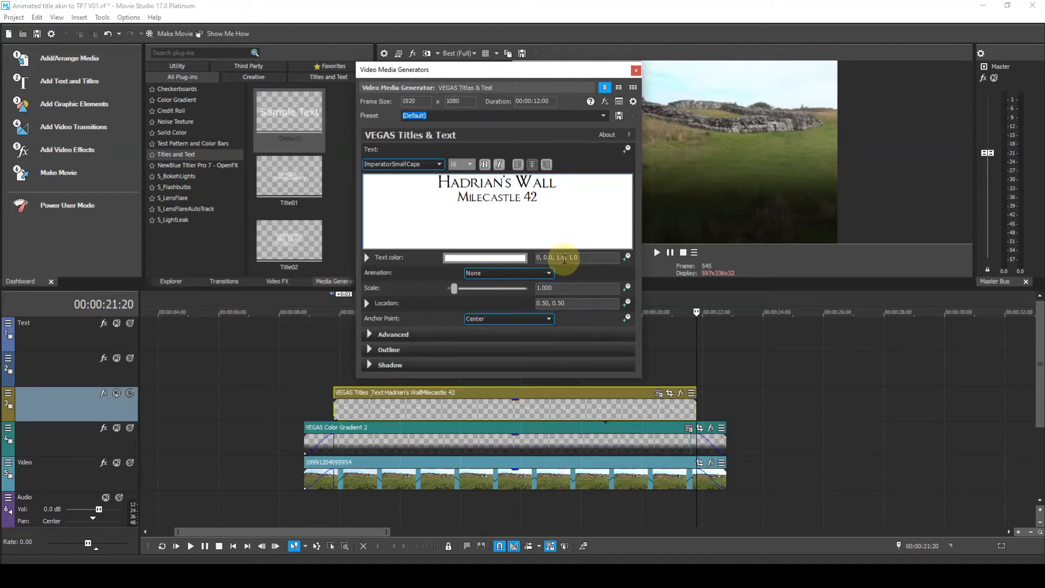
Dim the title's text color to light grey by setting it to 0, 0.0, 0.68, 1.0
key(BackSpace)
key(BackSpace)
key(BackSpace)
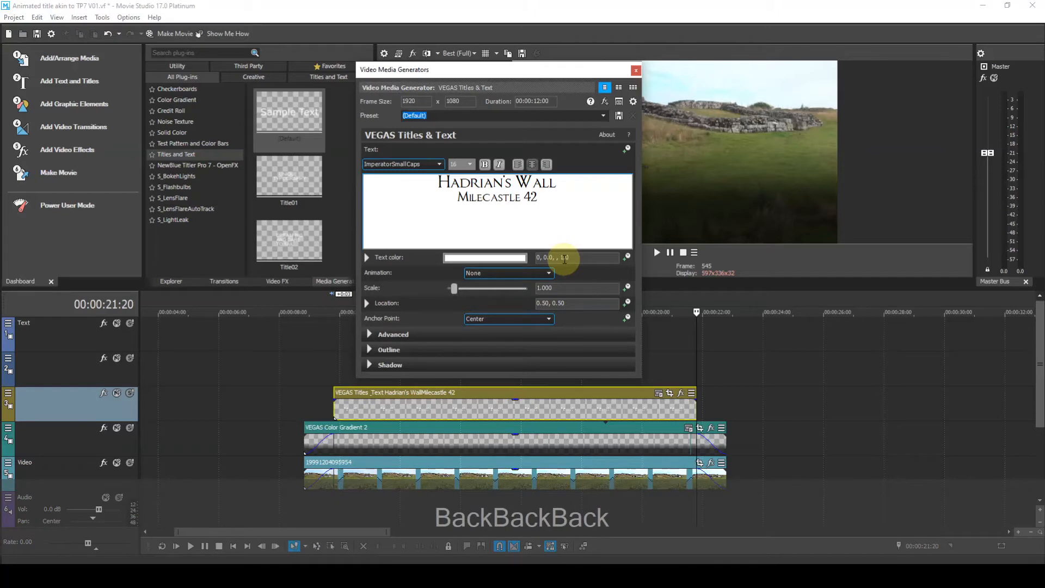
text(0.68)
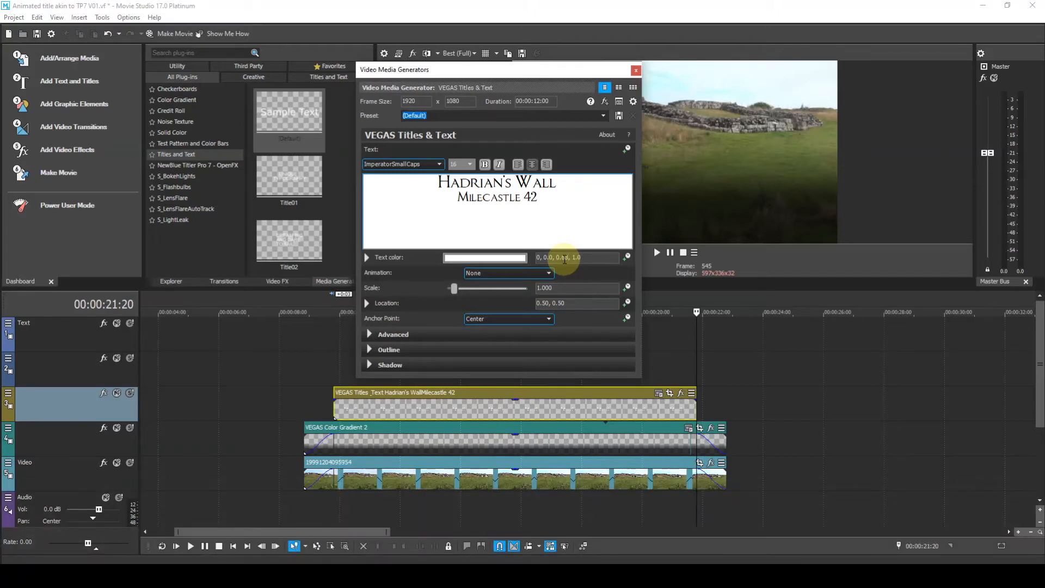
key(Return)
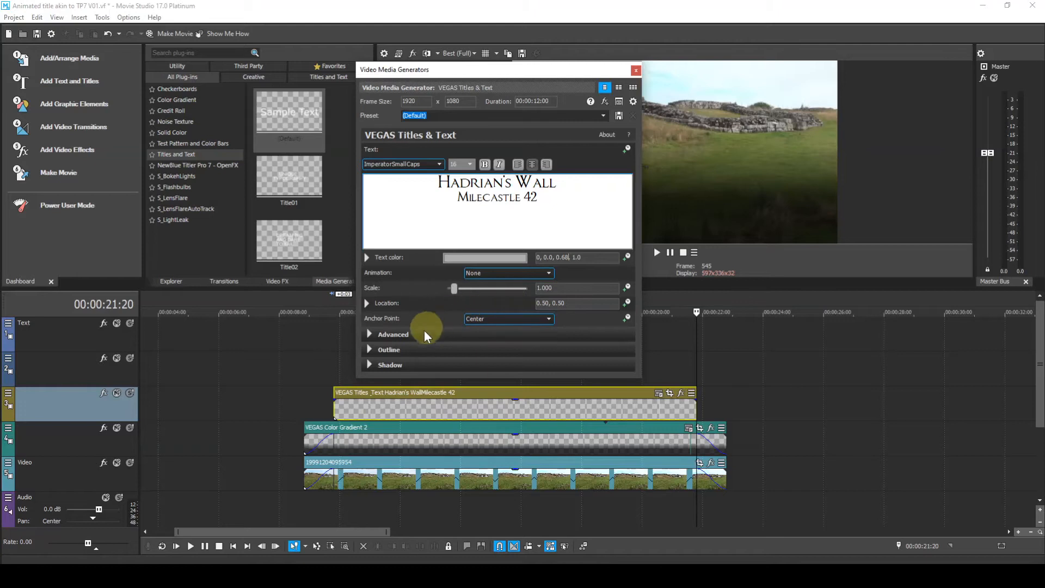
Reveal the title's outline settings and enter 0 as the third component of the outline color
click(370, 350)
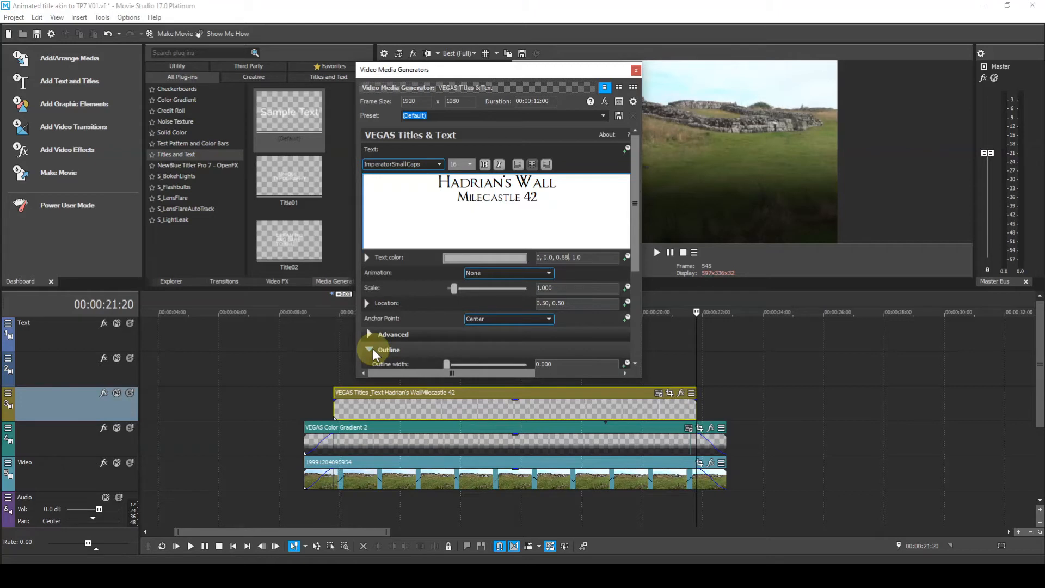
click(481, 73)
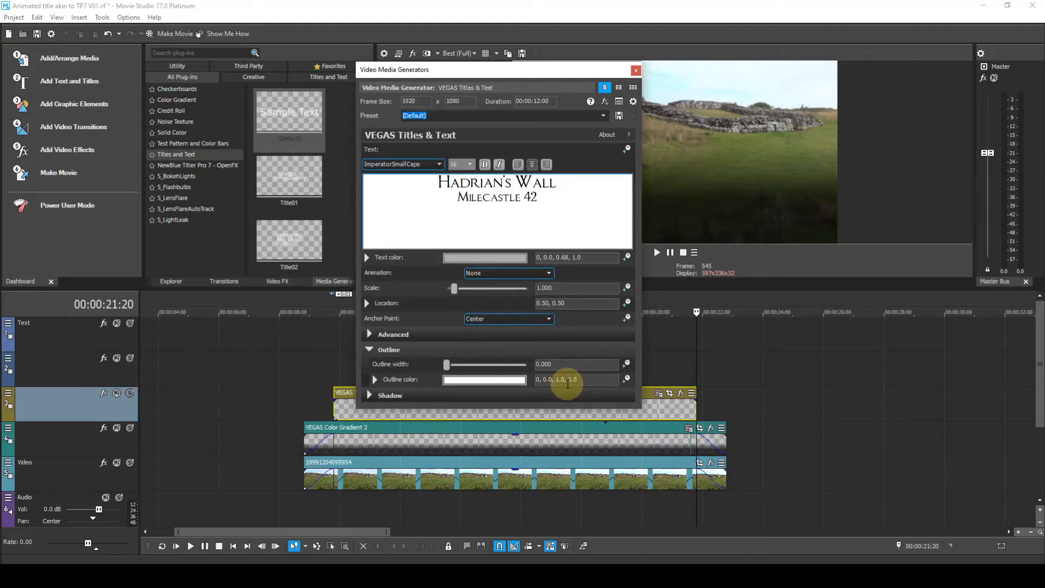
key(BackSpace)
key(BackSpace)
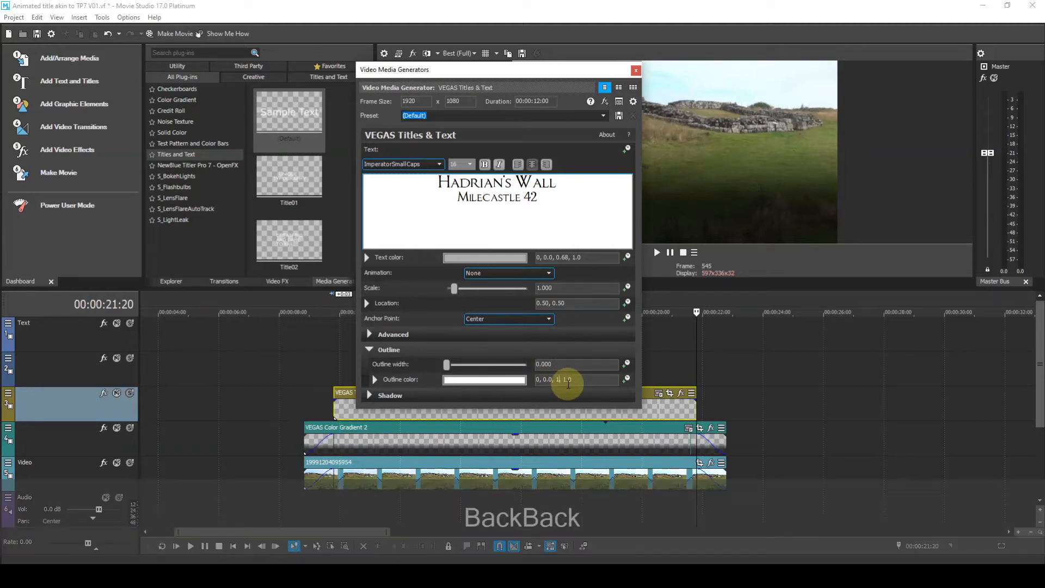
key(BackSpace)
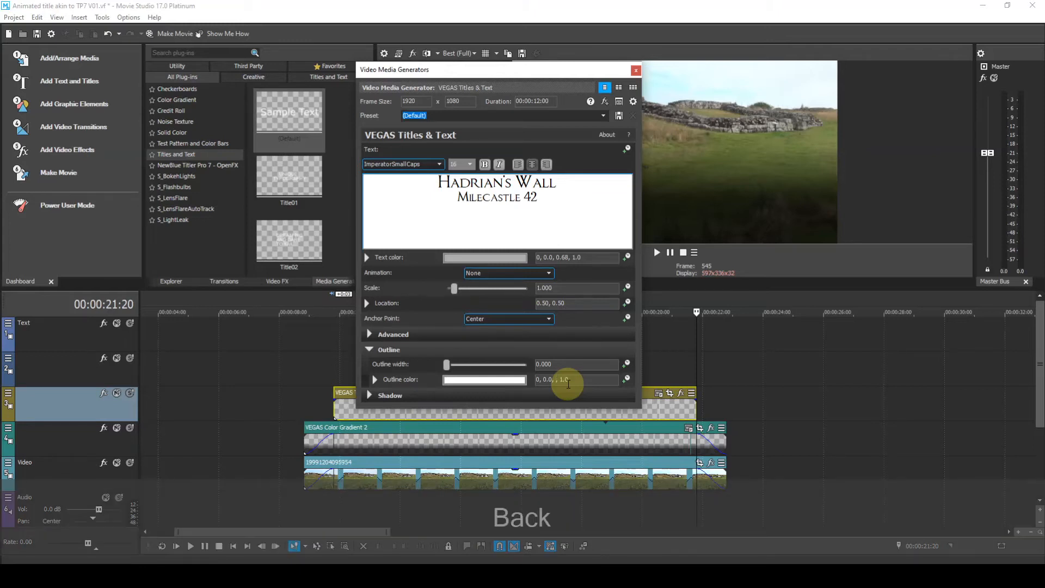
text(0)
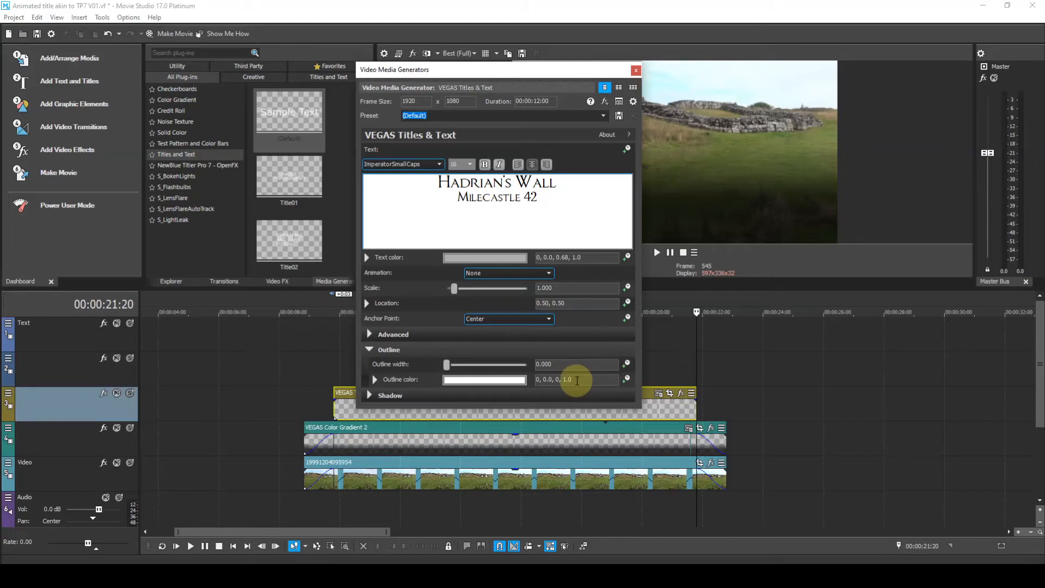
Try an outline color with its fourth component, the opacity, set to 0
key(BackSpace)
key(BackSpace)
key(BackSpace)
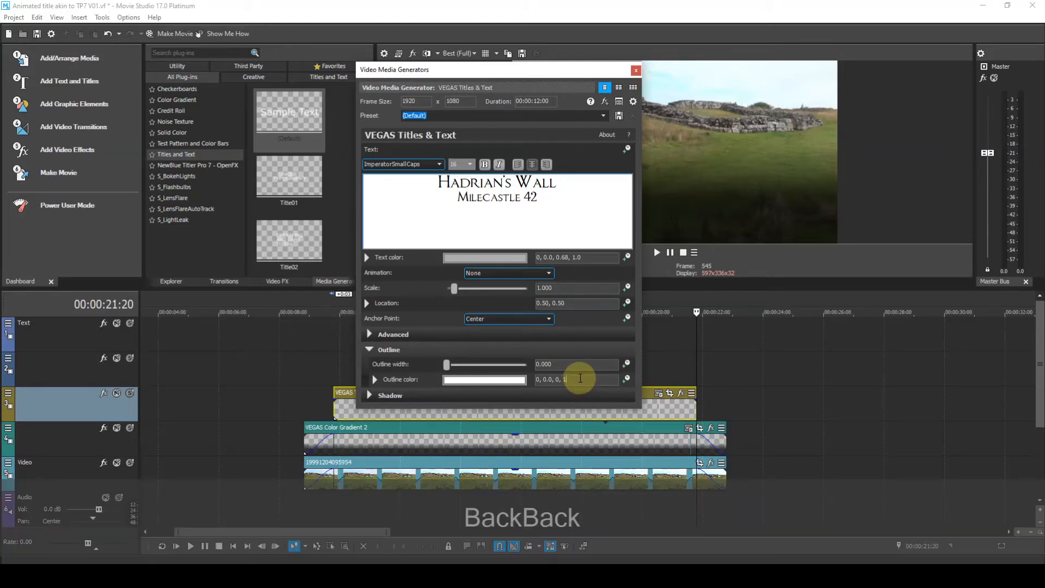
text(0)
text(')
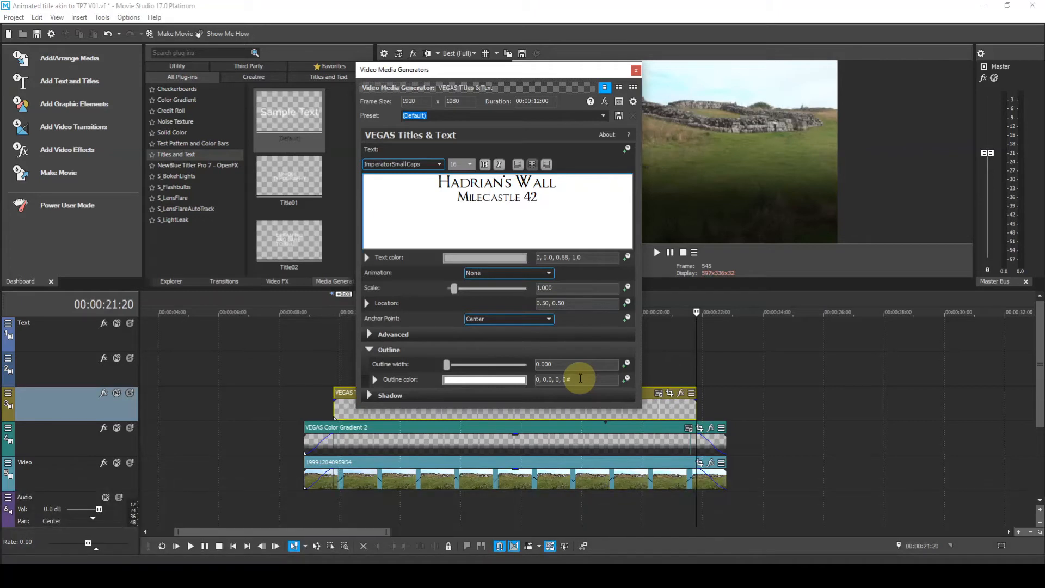
key(BackSpace)
key(Return)
Set the outline color's opacity component to 1.0 for an opaque black outline of 0, 0.0, 0, 1.0
key(BackSpace)
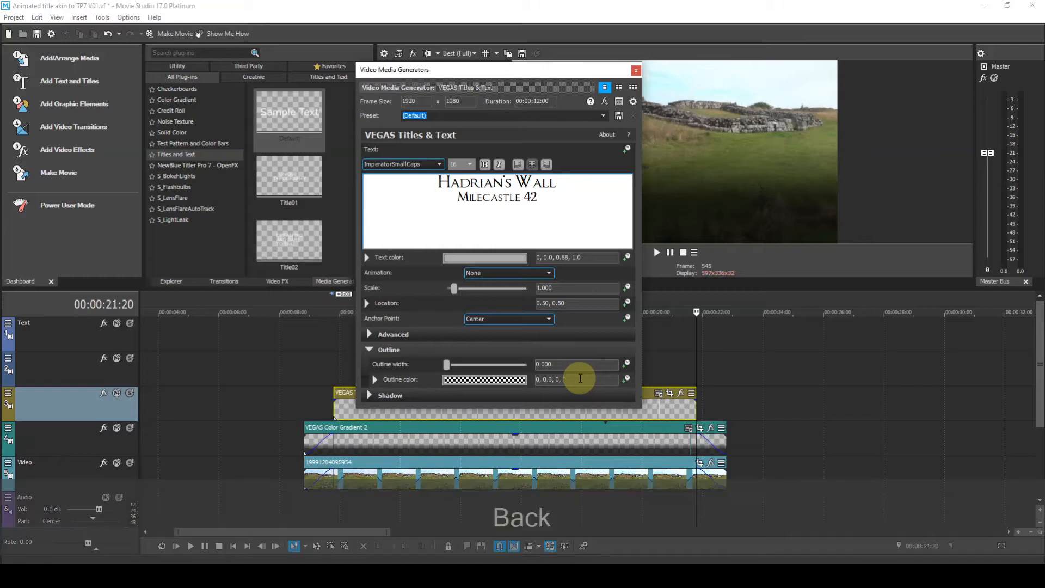
text(1.0)
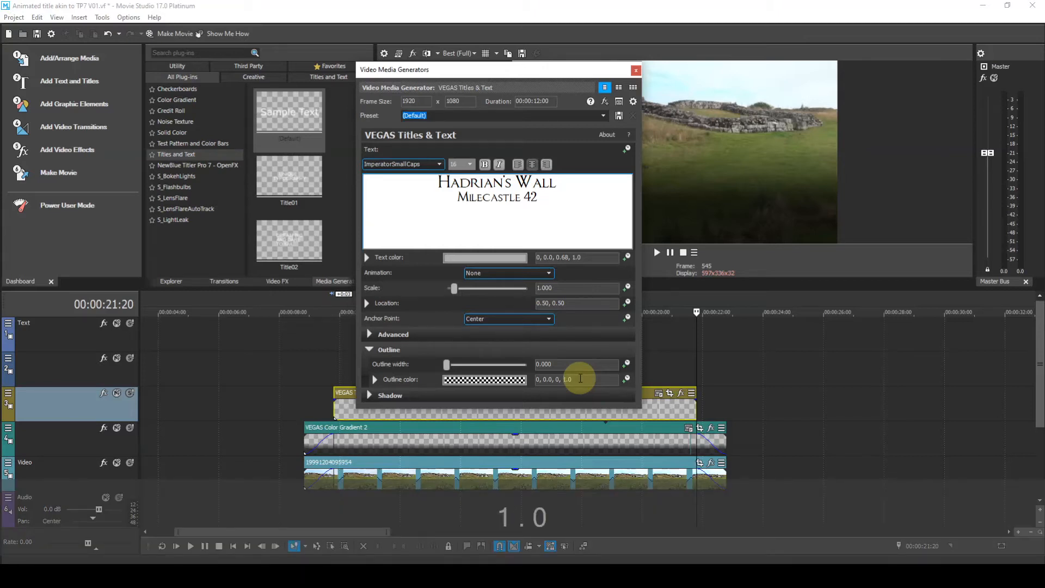
key(Return)
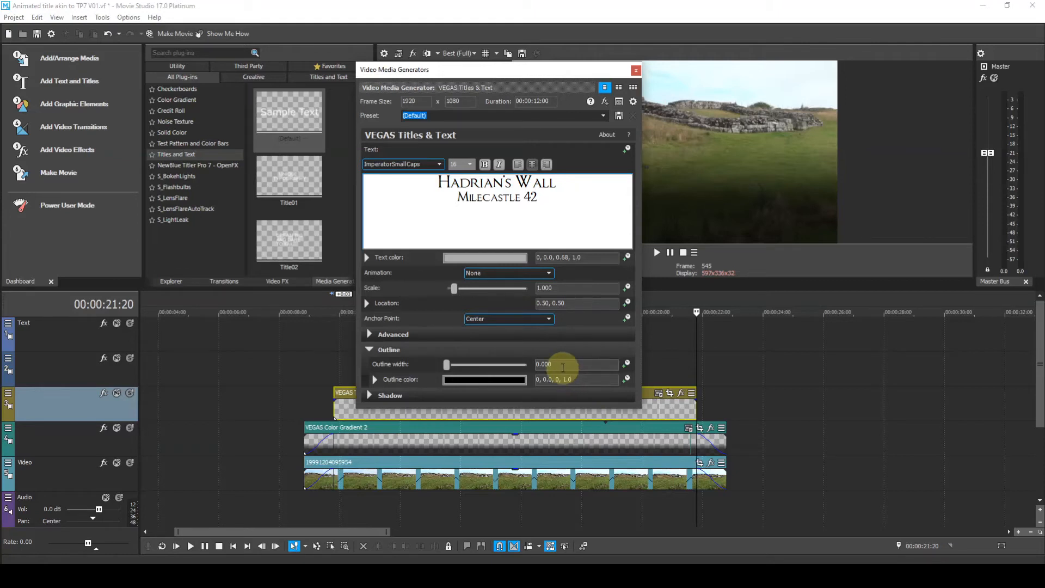
Set the title's outline width to 5
drag(559, 363, 524, 368)
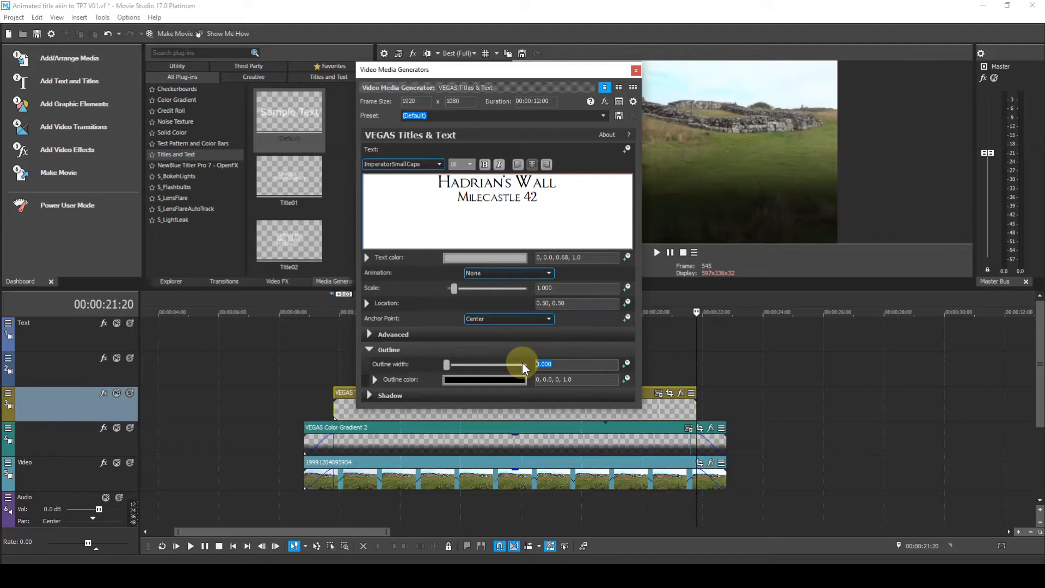
text(5)
key(Return)
Turn on keyframe animation for the title's location, return the keyframe cursor to 00:00:00:00, and uncover the video preview
click(368, 303)
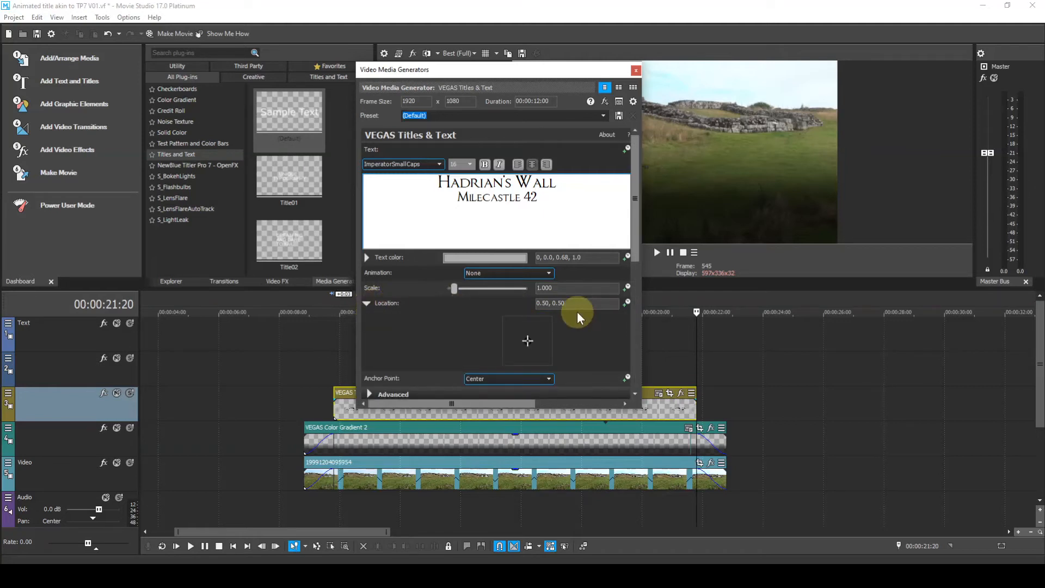
click(628, 303)
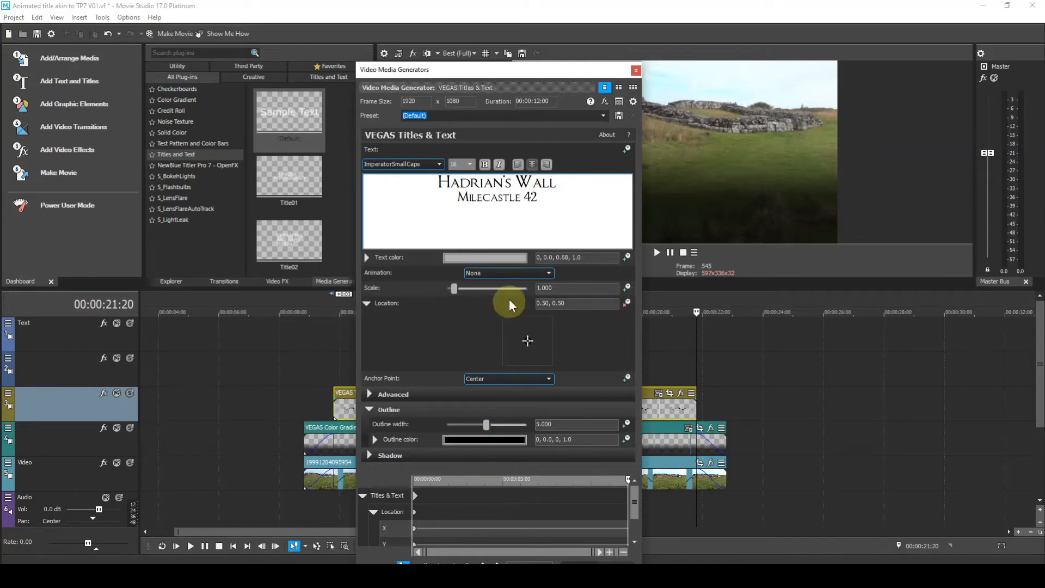
drag(536, 69, 532, 14)
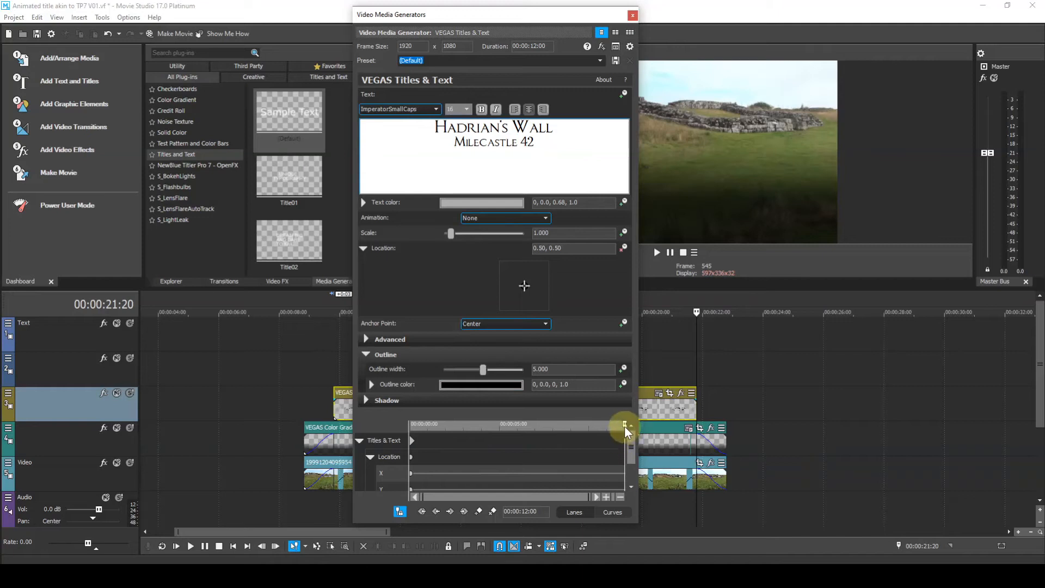
drag(623, 424, 386, 429)
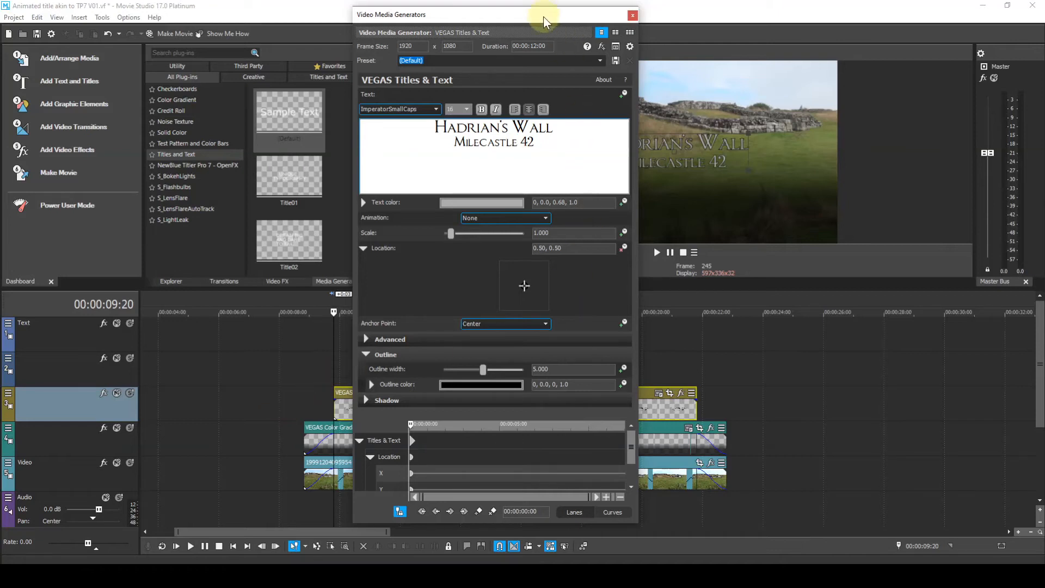
drag(537, 15, 413, 15)
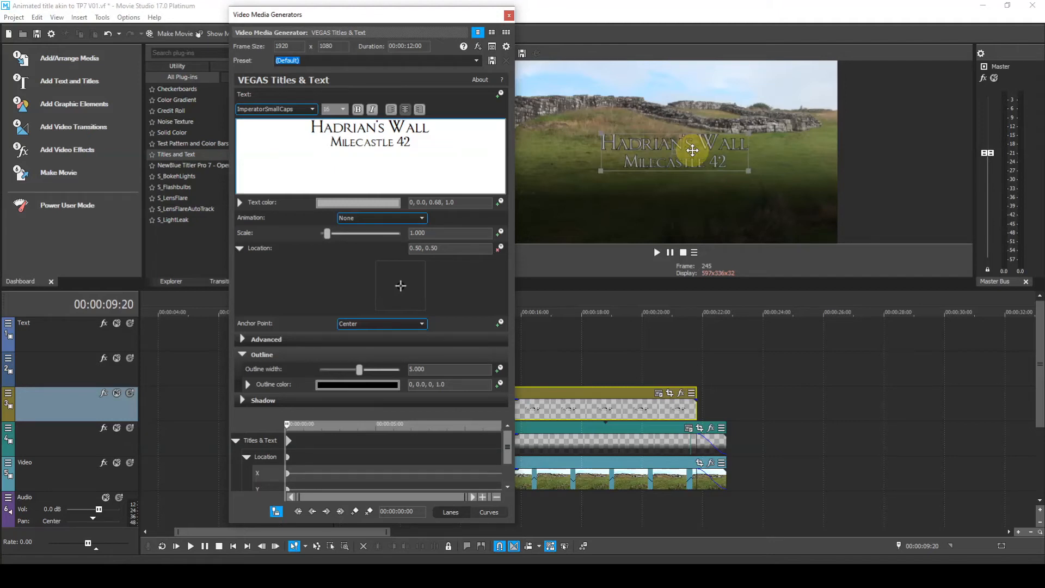
Move the title down over the dark gradient and out past the frame's left edge, to a location of about -0.24, 0.26
drag(693, 150, 647, 197)
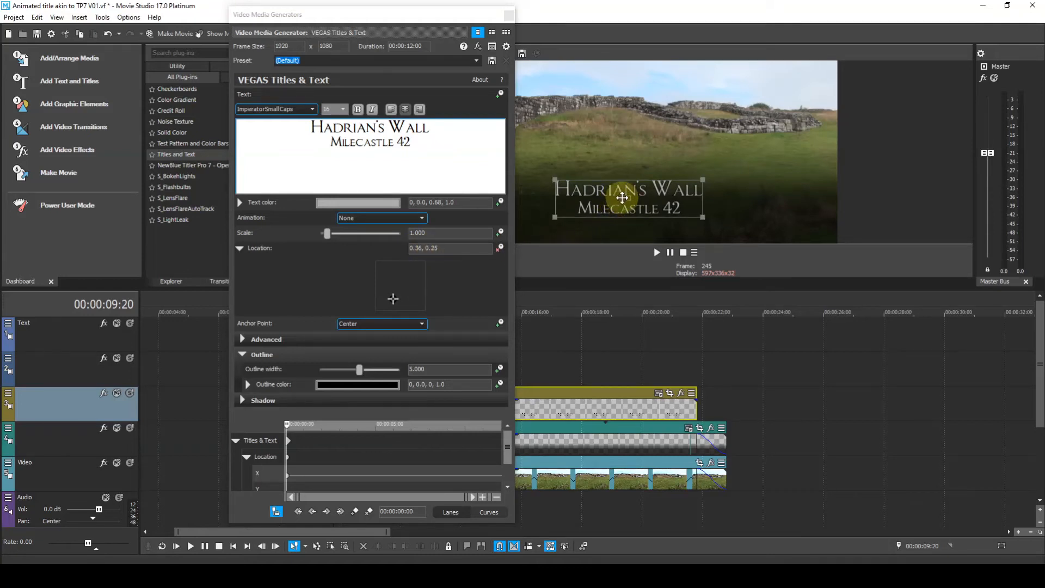
drag(622, 197, 658, 191)
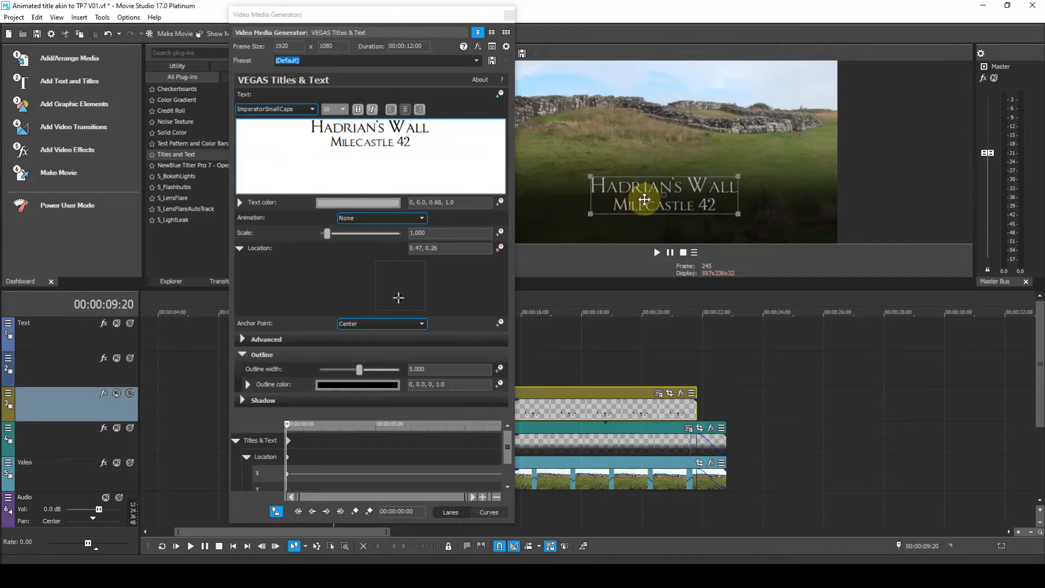
drag(357, 18, 215, 18)
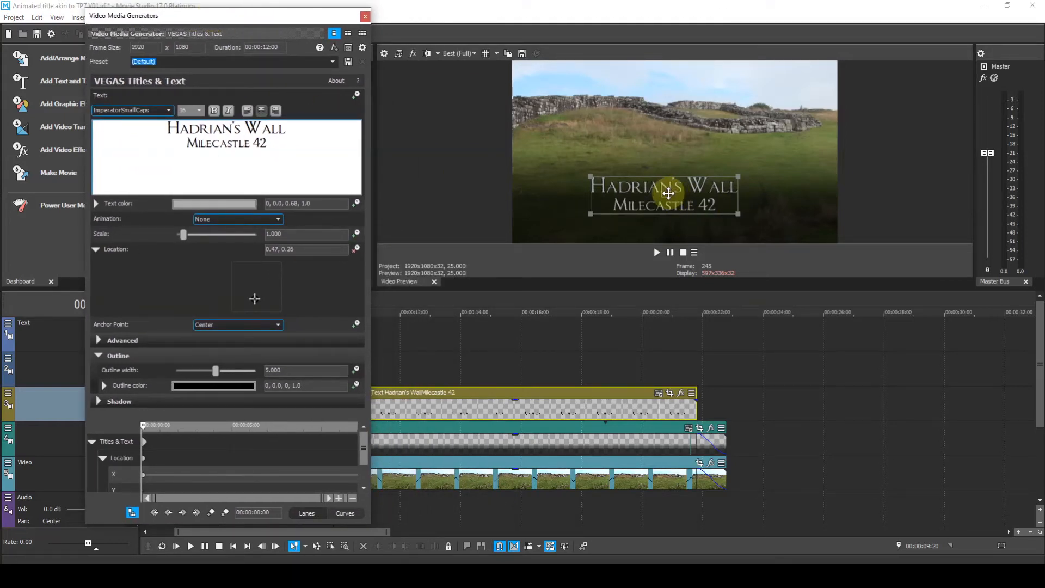
drag(670, 192, 438, 194)
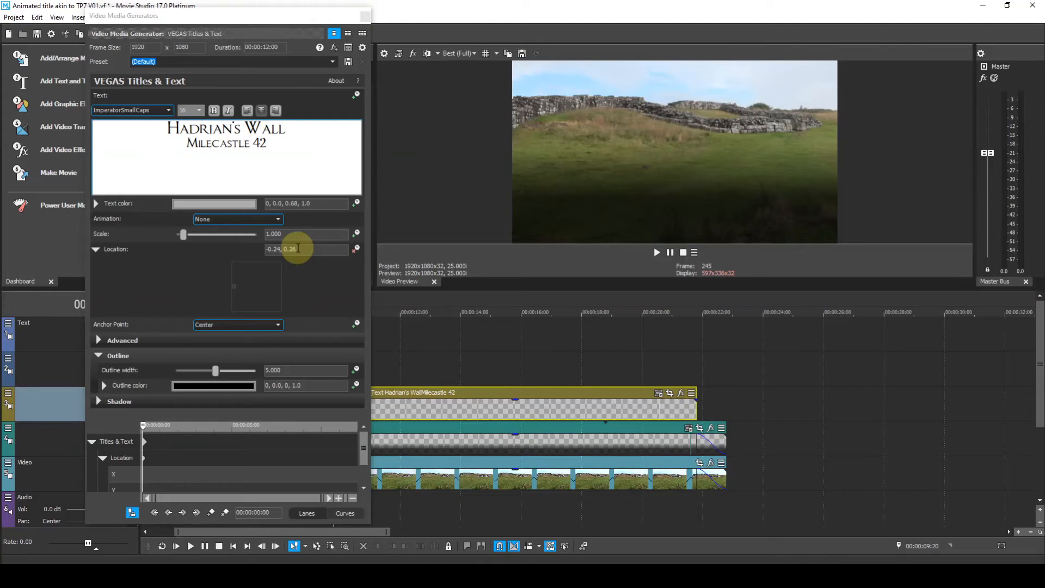
Set the title's starting location precisely to -0.30, 0.28
click(302, 248)
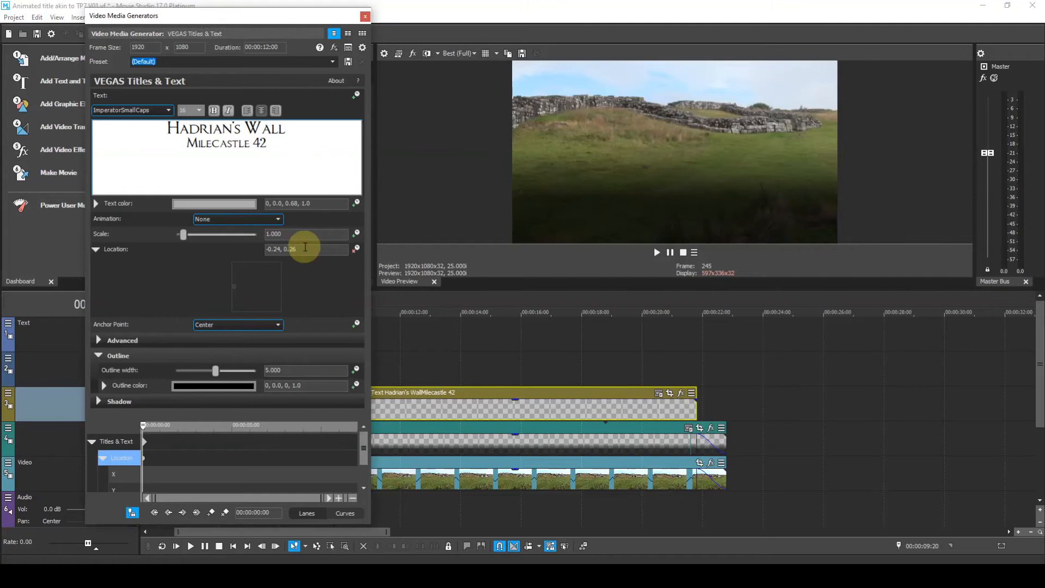
key(BackSpace)
text(8)
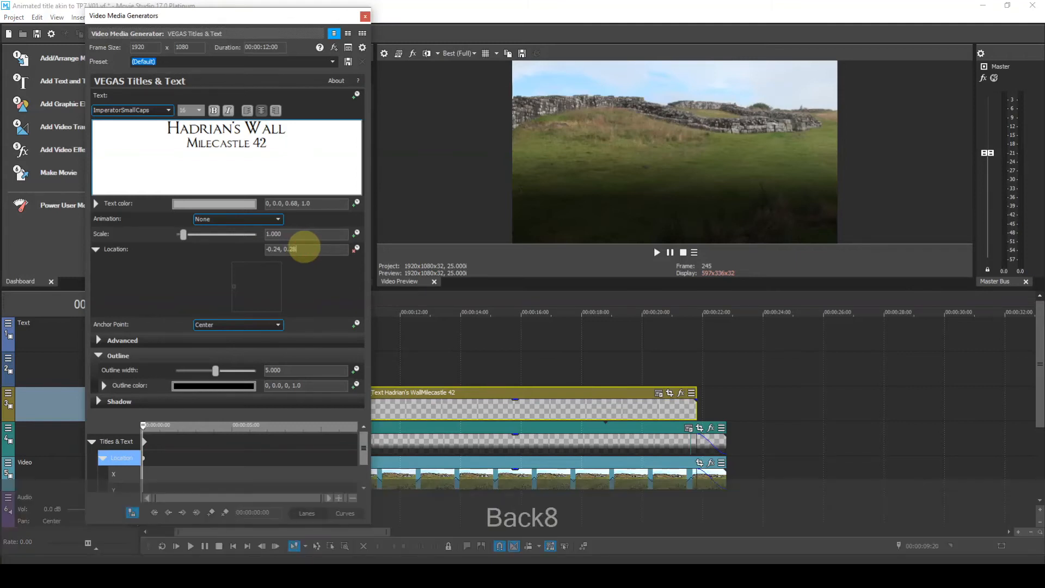
key(Return)
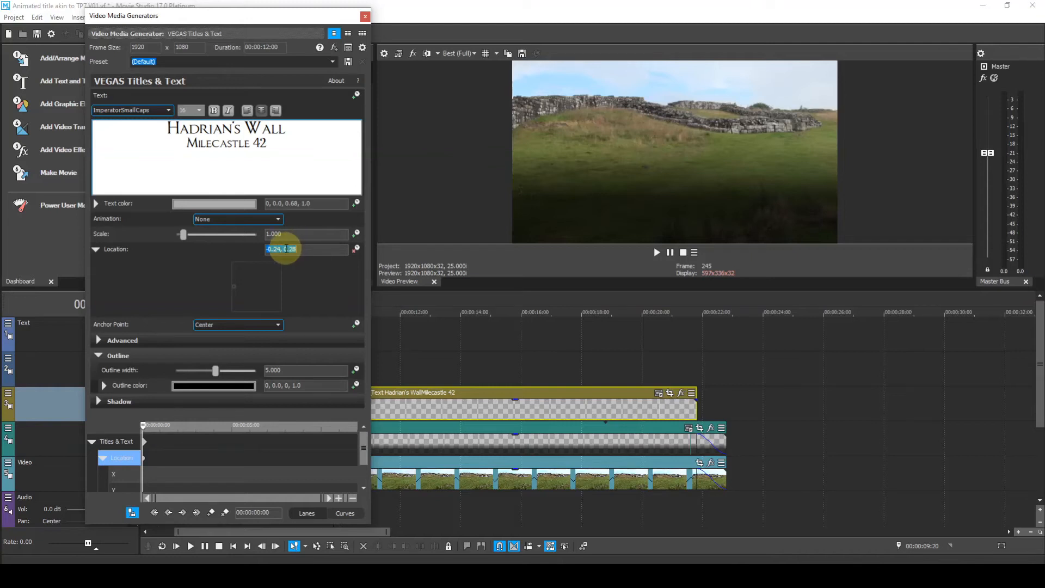
click(282, 249)
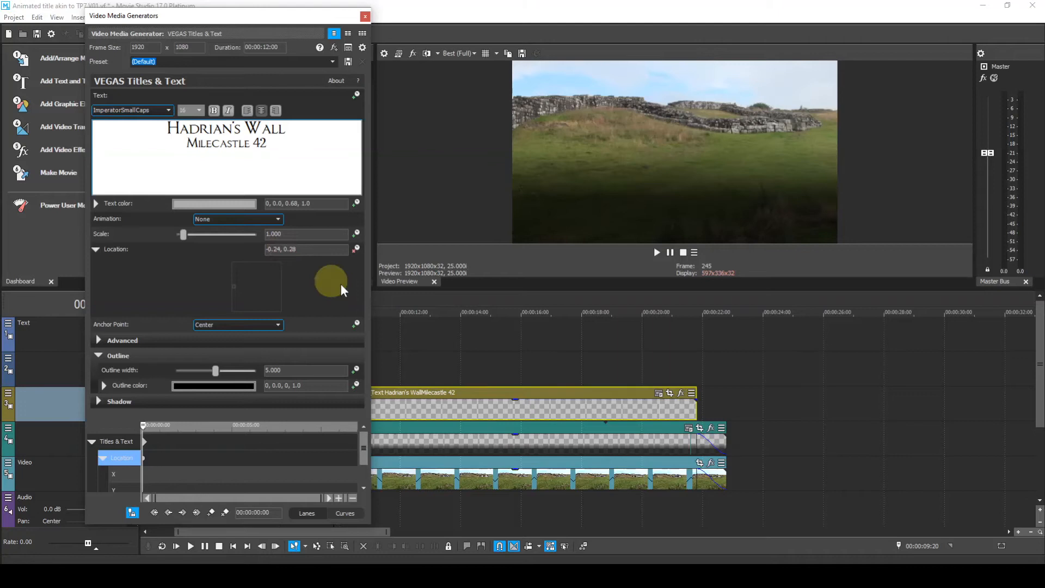
key(Left)
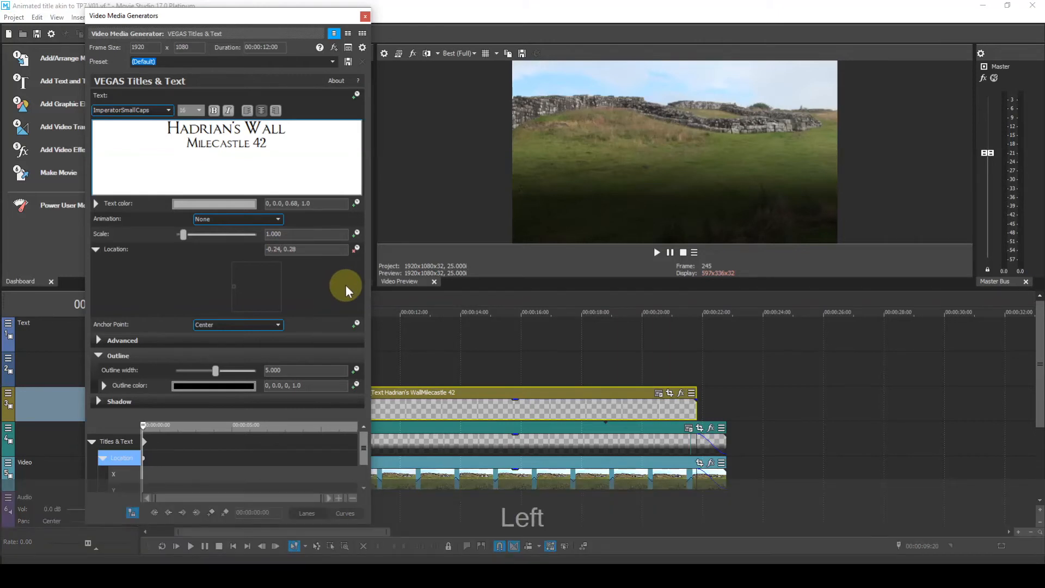
key(BackSpace)
key(BackSpace)
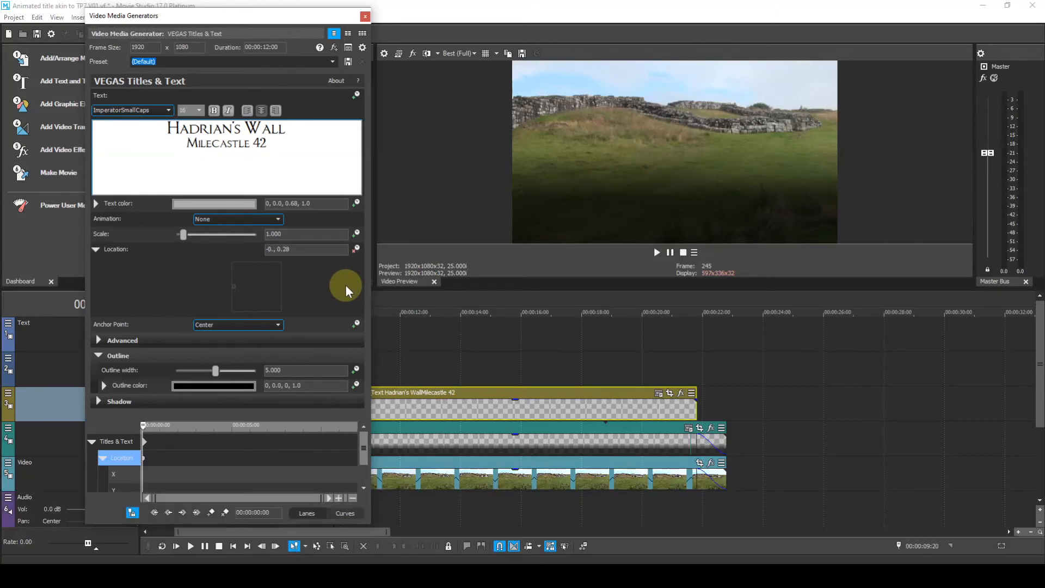
text(3)
key(Return)
Add a keyframe at the one-second mark that holds the title at its off-screen location
click(159, 439)
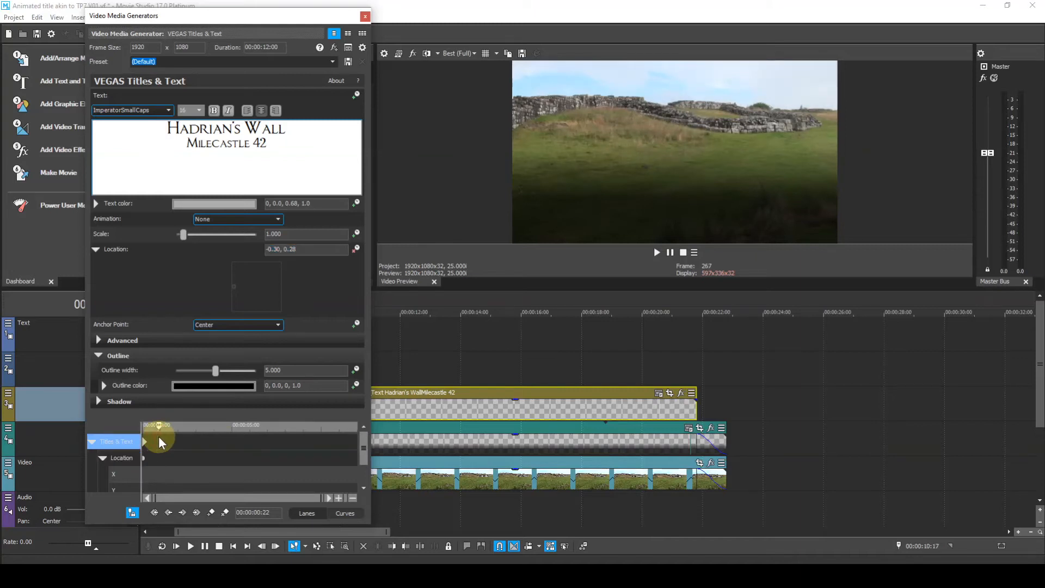
key(Right)
key(Right)
key(Right)
click(211, 513)
At 00:00:02:00, set the title's location to 0.50, 0.28 so it slides to the horizontal center of the frame
click(178, 436)
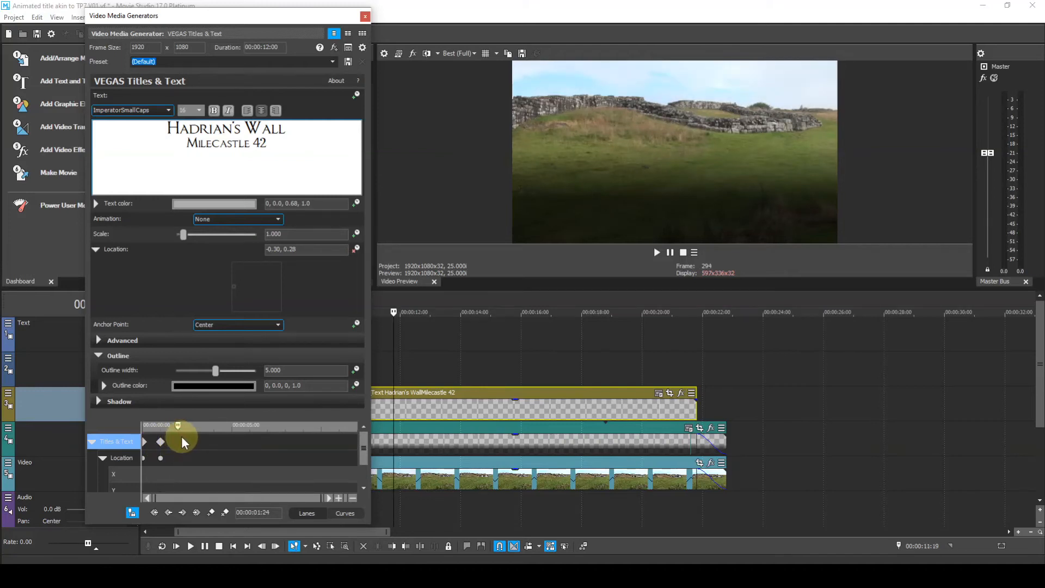
key(Right)
click(278, 252)
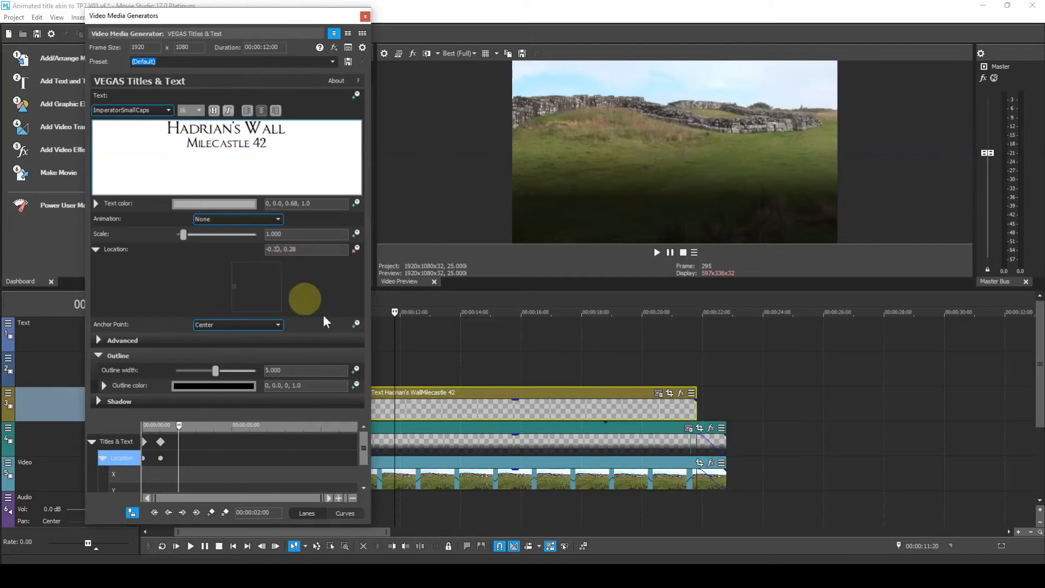
key(Right)
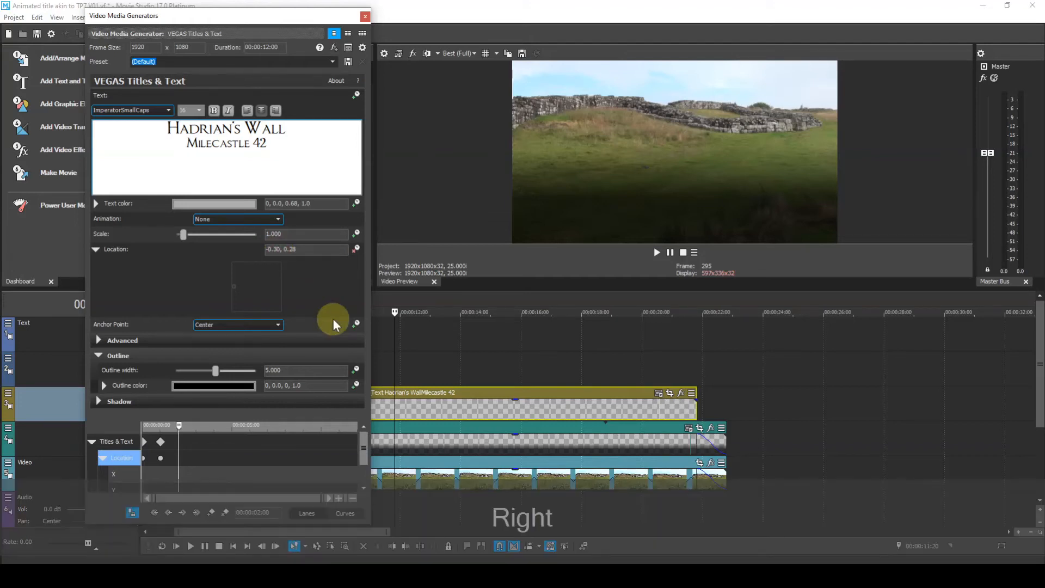
key(BackSpace)
key(BackSpace)
key(BackSpace)
key(BackSpace)
key(BackSpace)
text(.5)
key(Return)
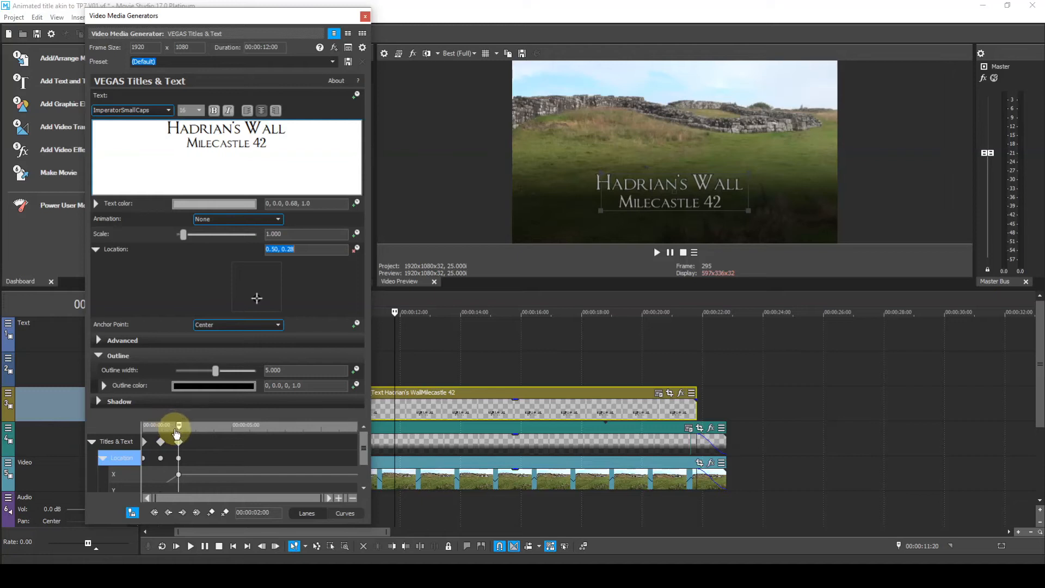
Set the two-second location keyframe to Hold and add a keyframe at 00:00:10:00 that keeps the title centered
right_click(177, 458)
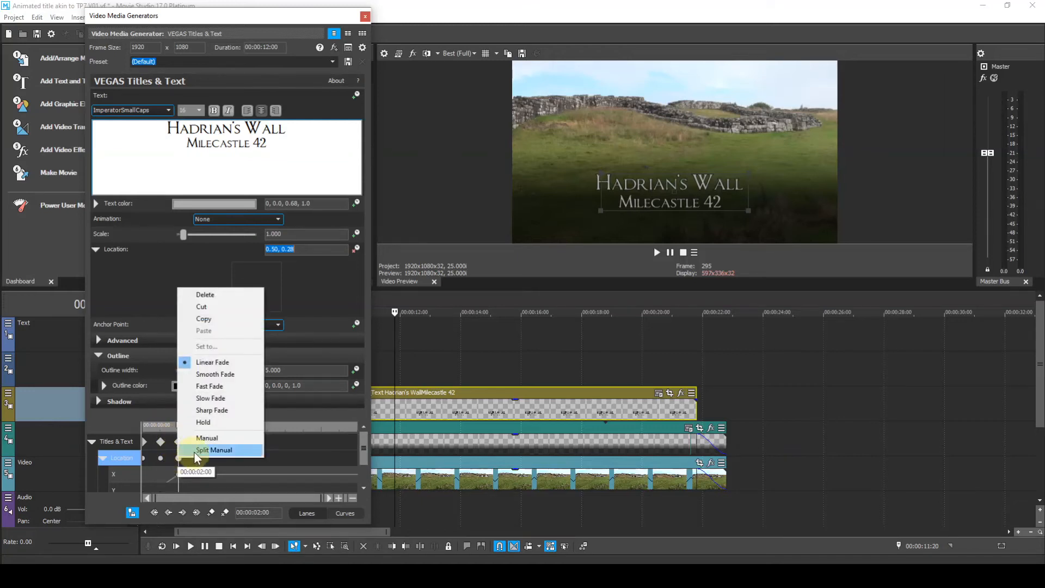
click(202, 422)
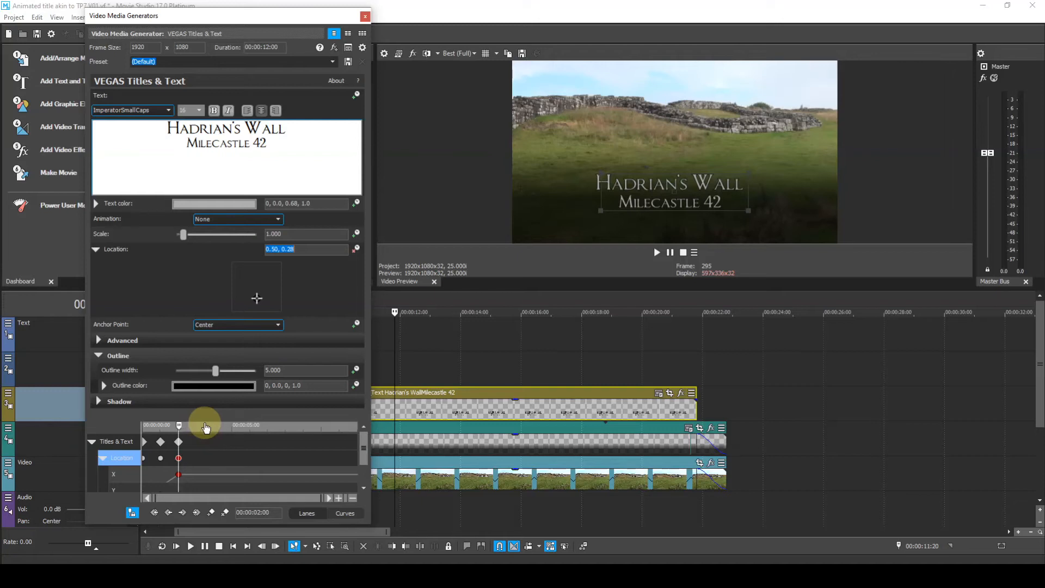
click(322, 436)
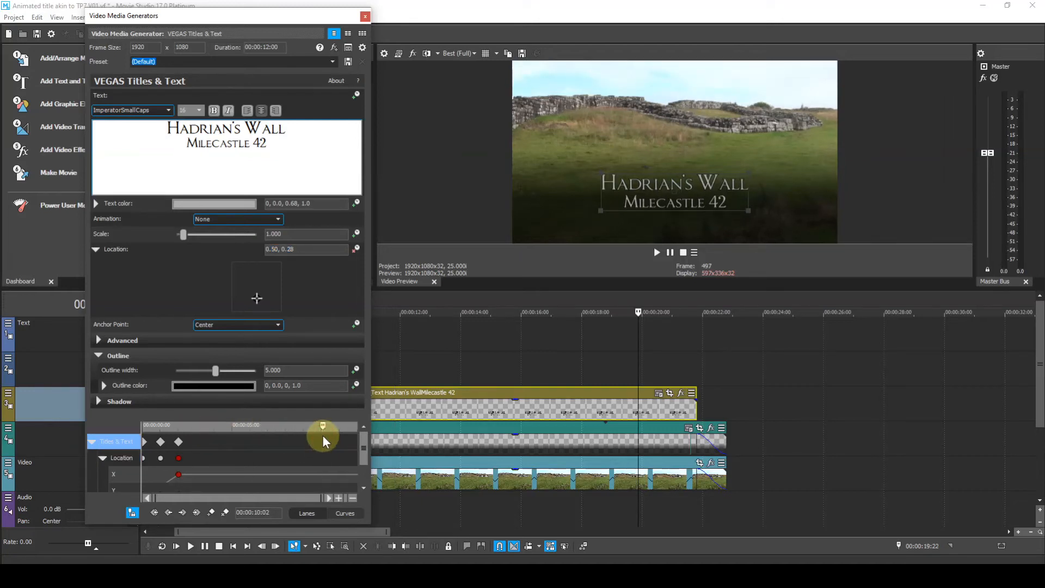
key(Left)
key(Left)
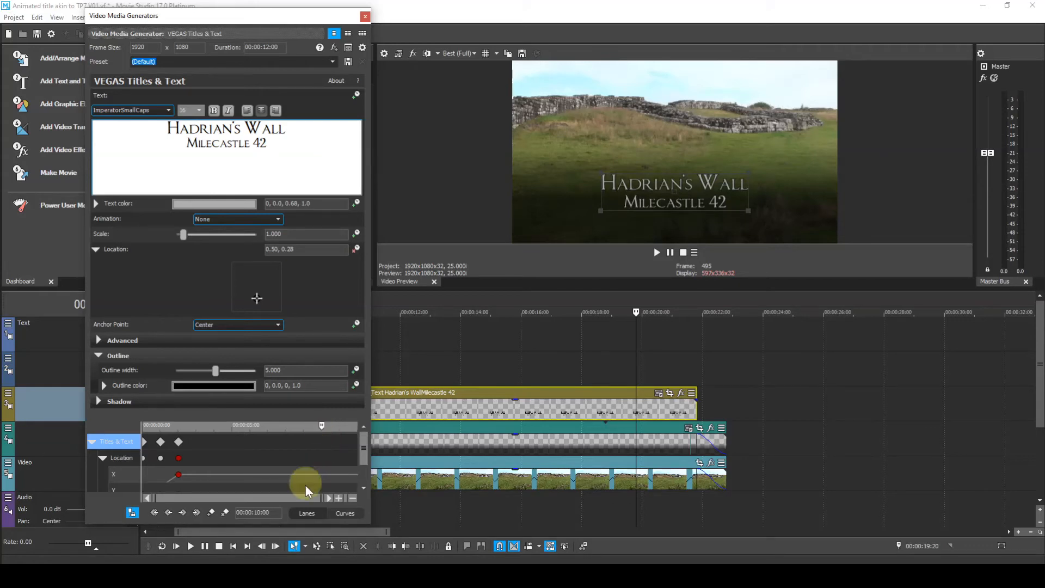
click(215, 511)
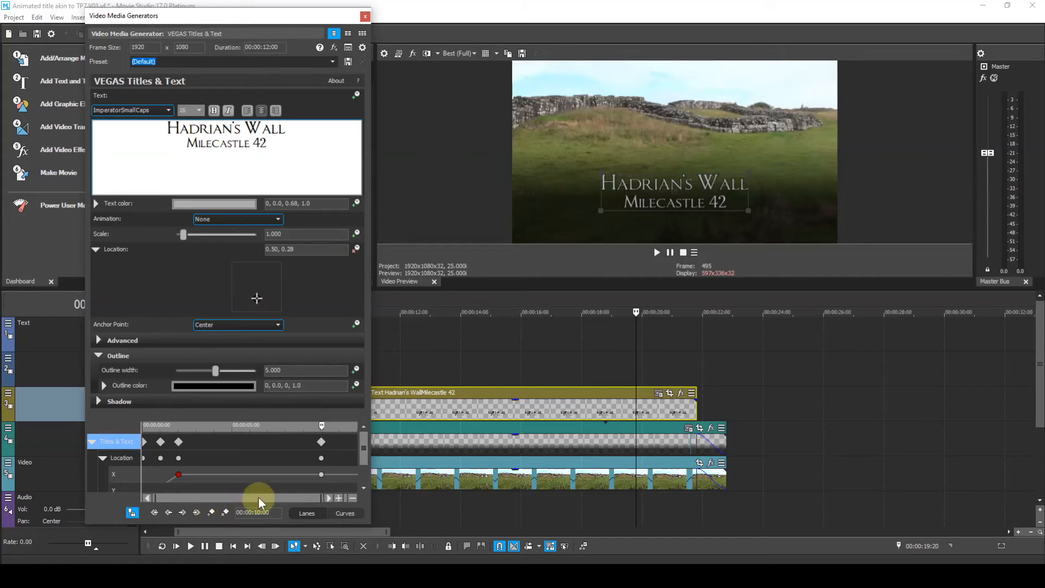
At 00:00:11:00, set the title's location to 1.30, 0.28 so it slides out past the frame's right edge
click(338, 442)
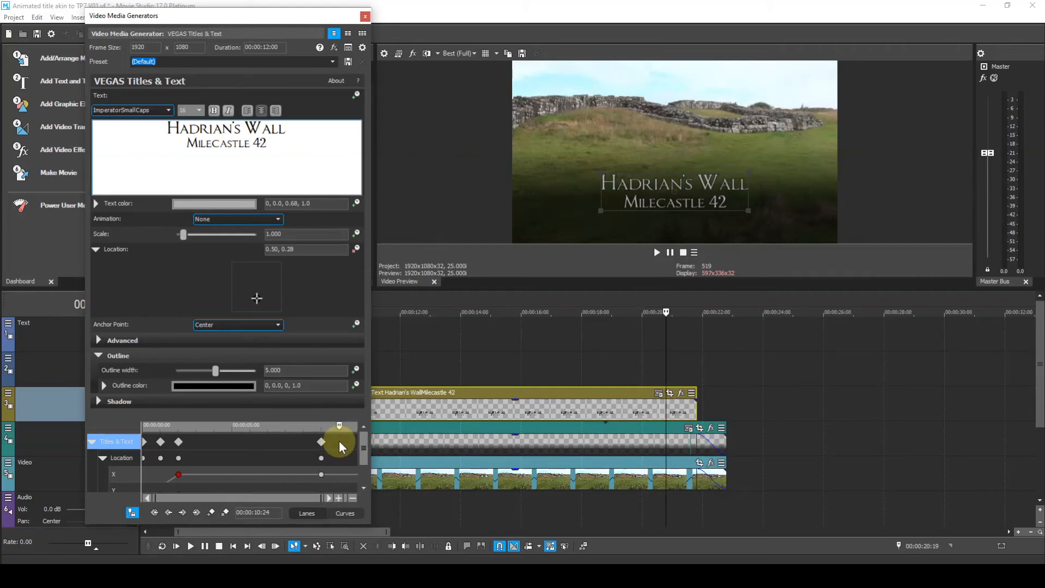
key(Right)
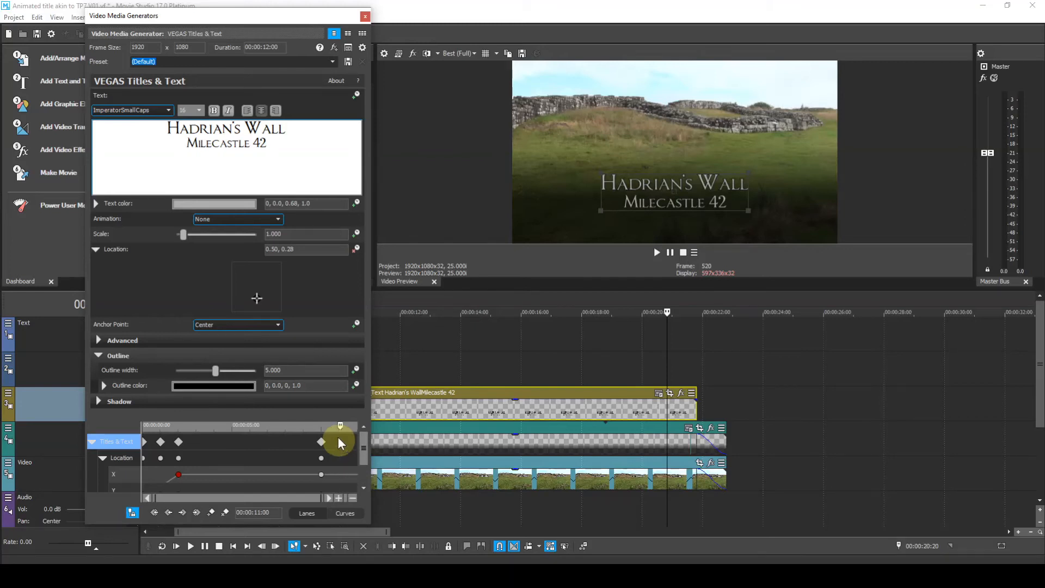
click(277, 250)
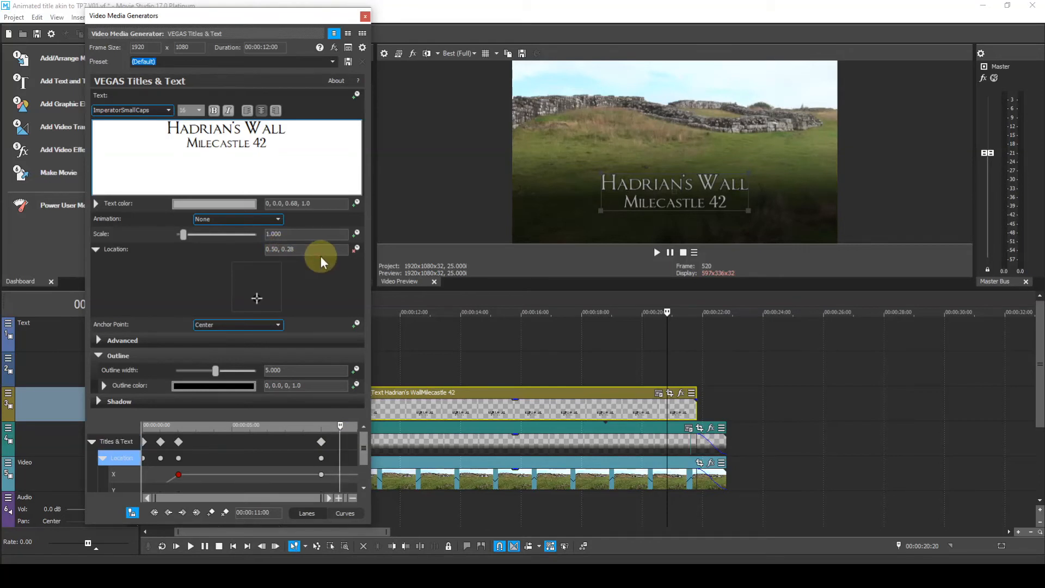
key(BackSpace)
key(BackSpace)
key(BackSpace)
key(BackSpace)
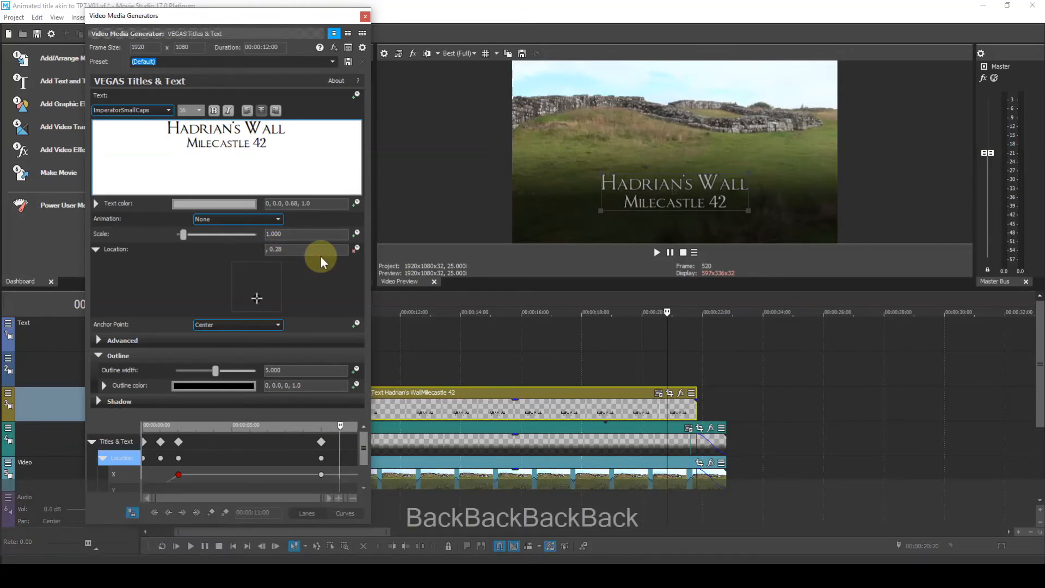
text(1.3)
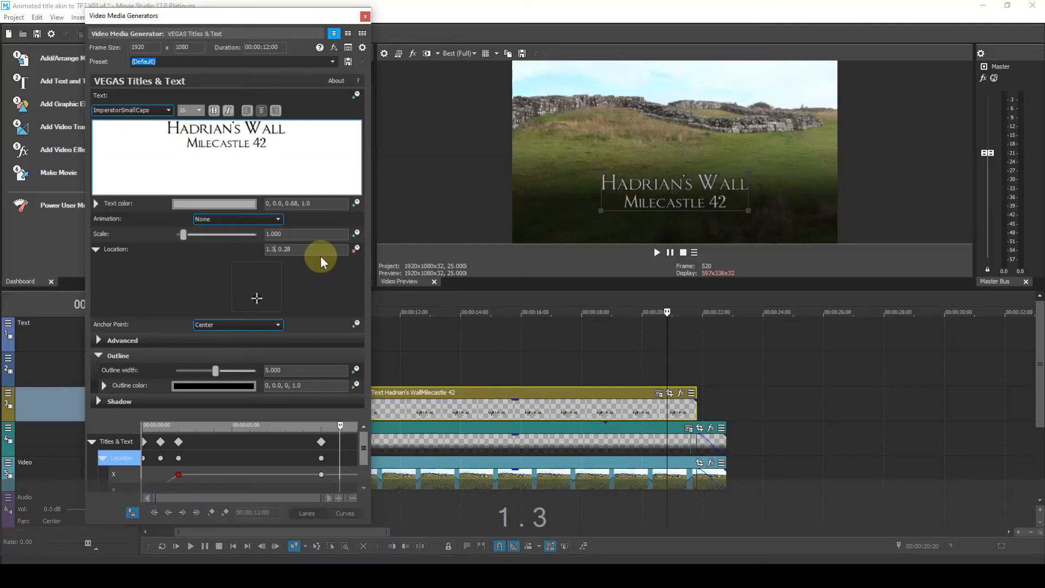
key(Return)
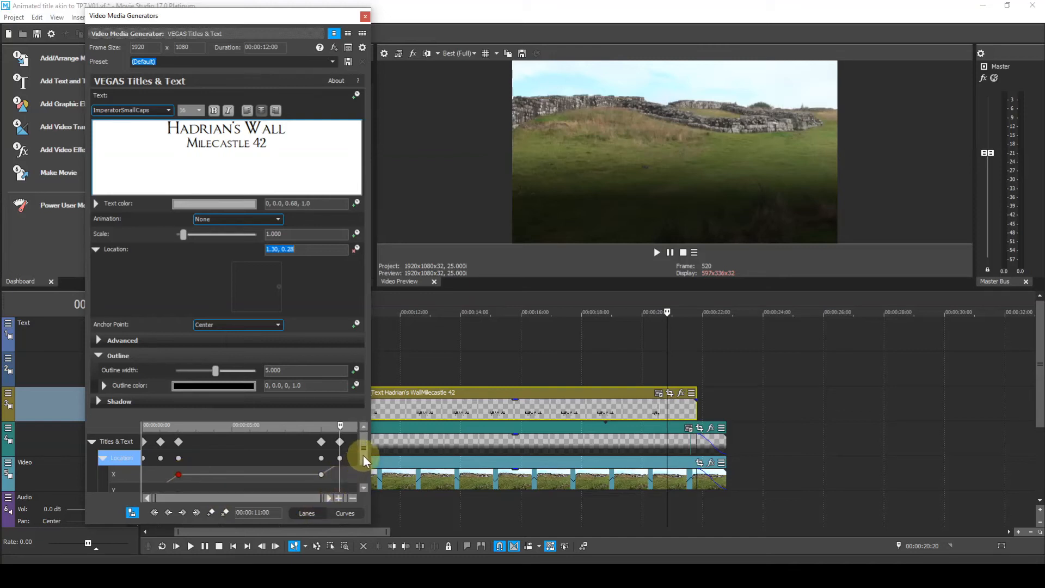
Set the one-second location keyframe's interpolation to Fast Fade
drag(364, 459, 365, 473)
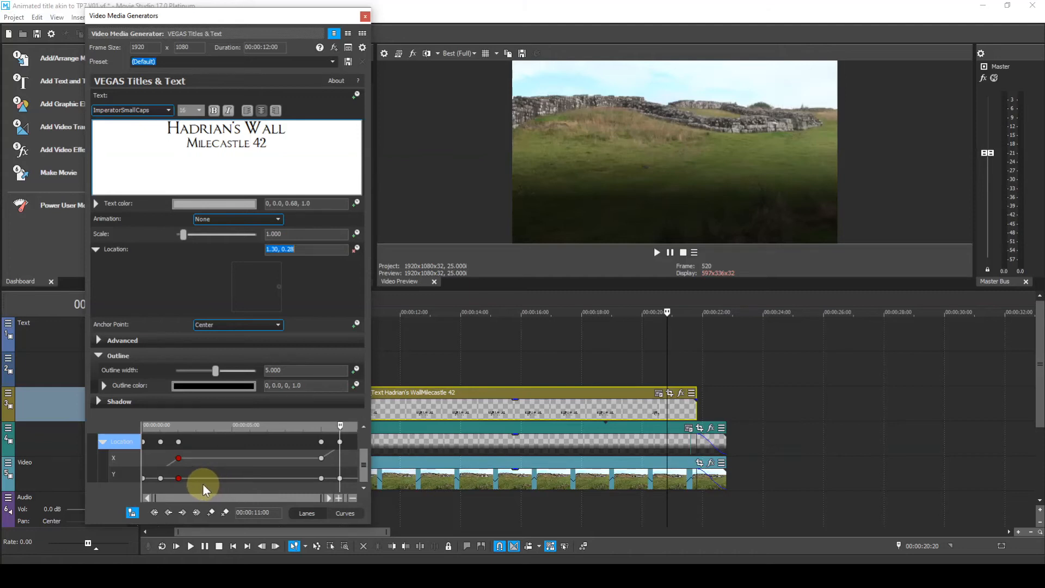
click(160, 479)
right_click(159, 479)
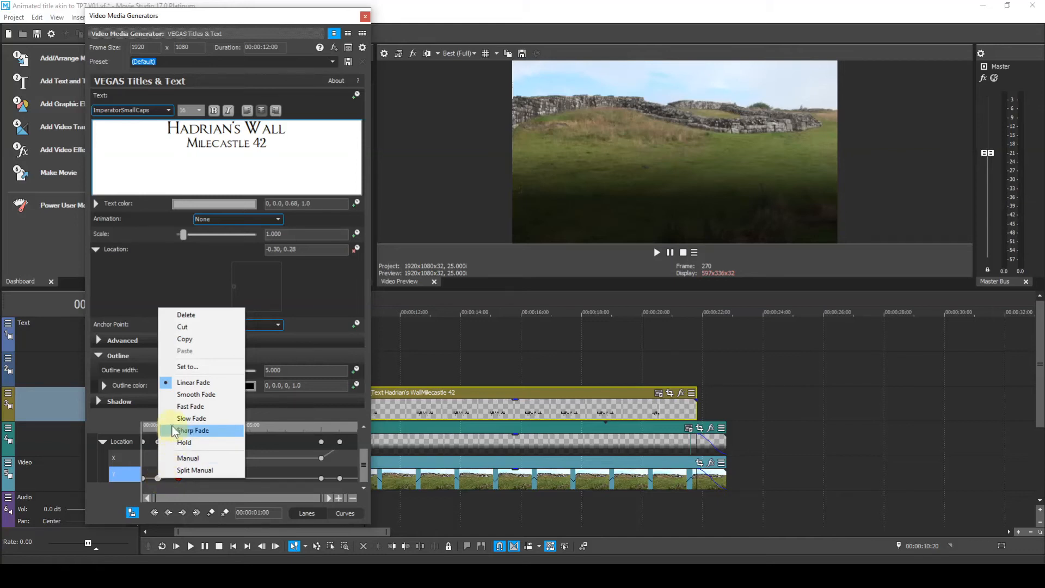
click(175, 406)
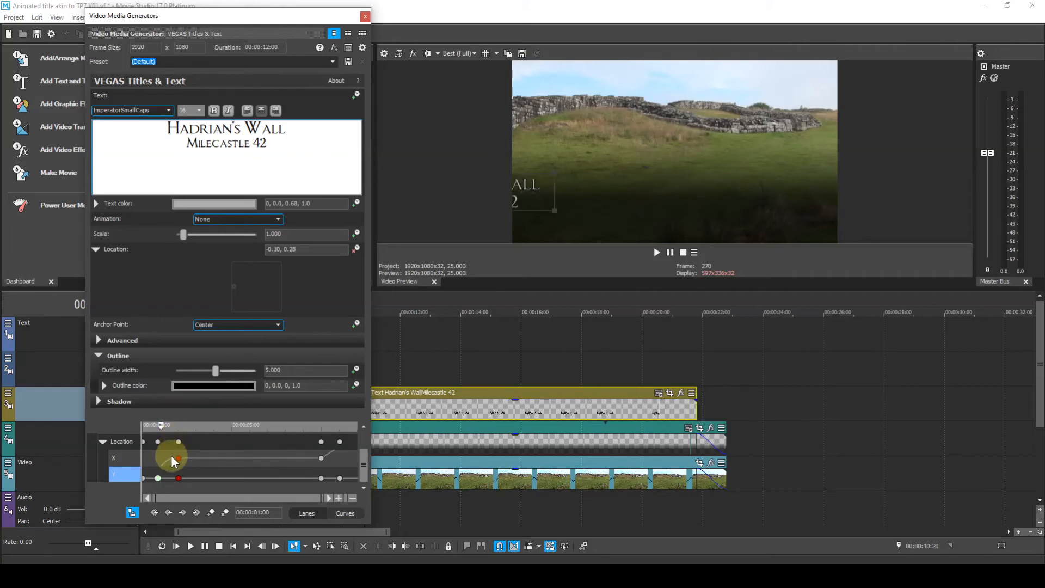
Move the displaced location keyframe near the one-second mark back to exactly 00:00:01:00
click(156, 478)
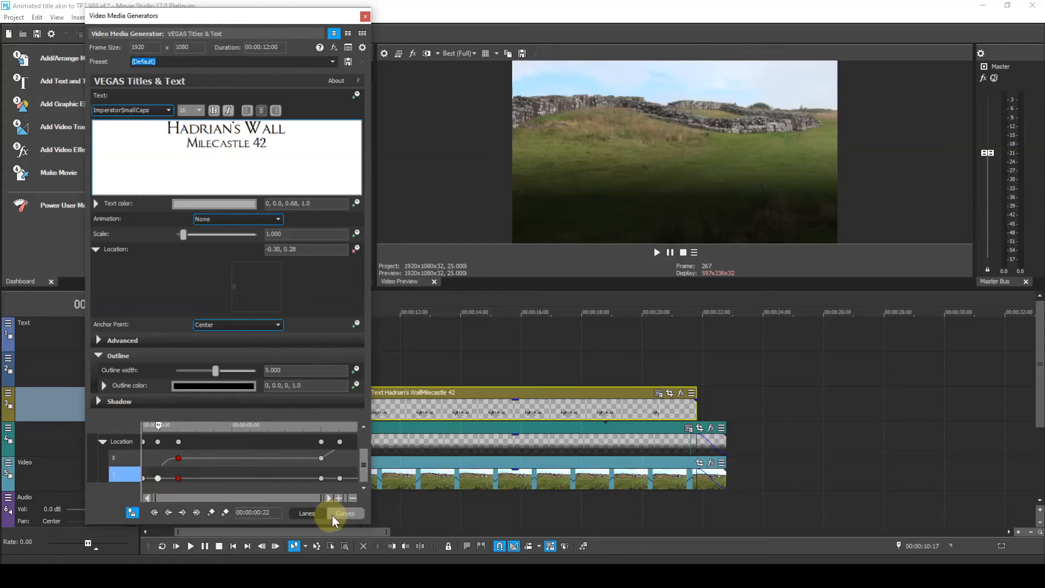
click(338, 499)
click(338, 499)
click(339, 498)
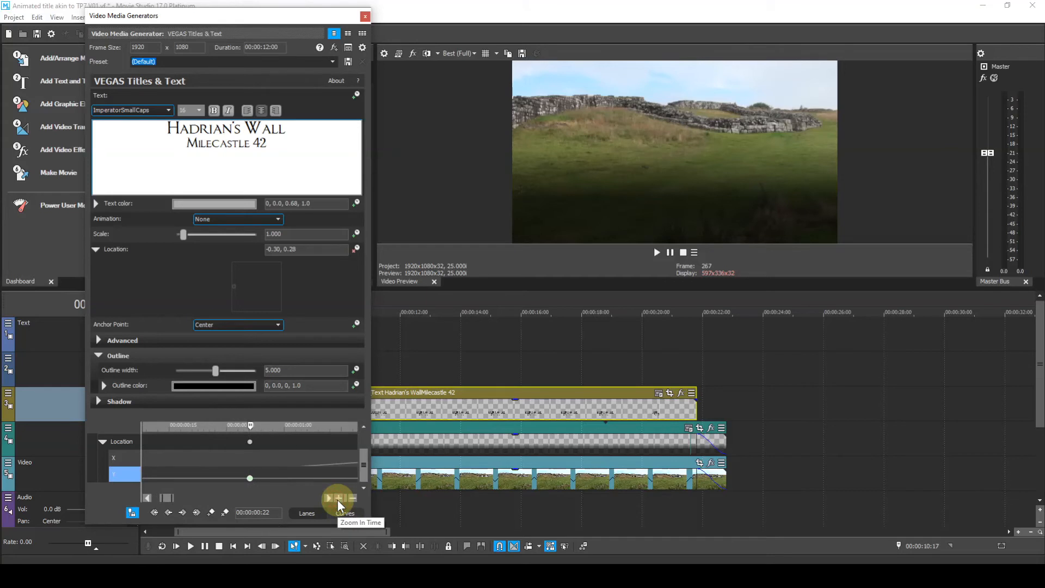
click(339, 498)
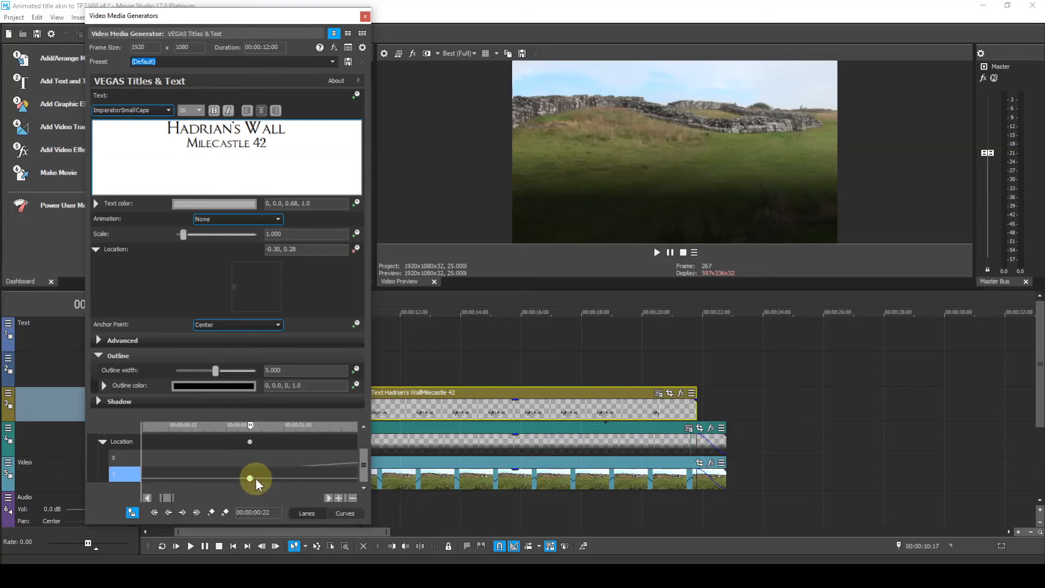
key(Right)
key(Right)
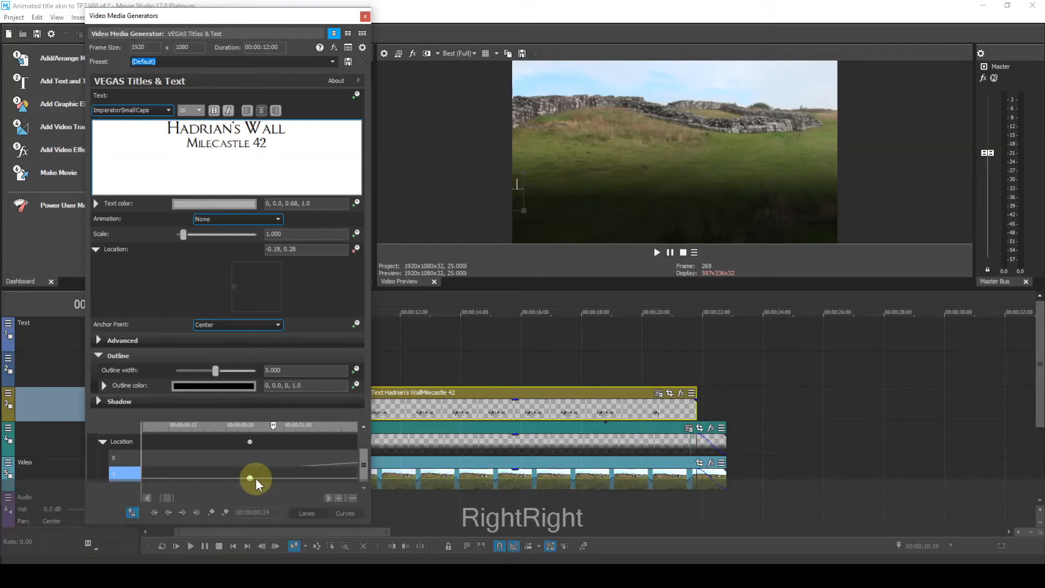
key(Right)
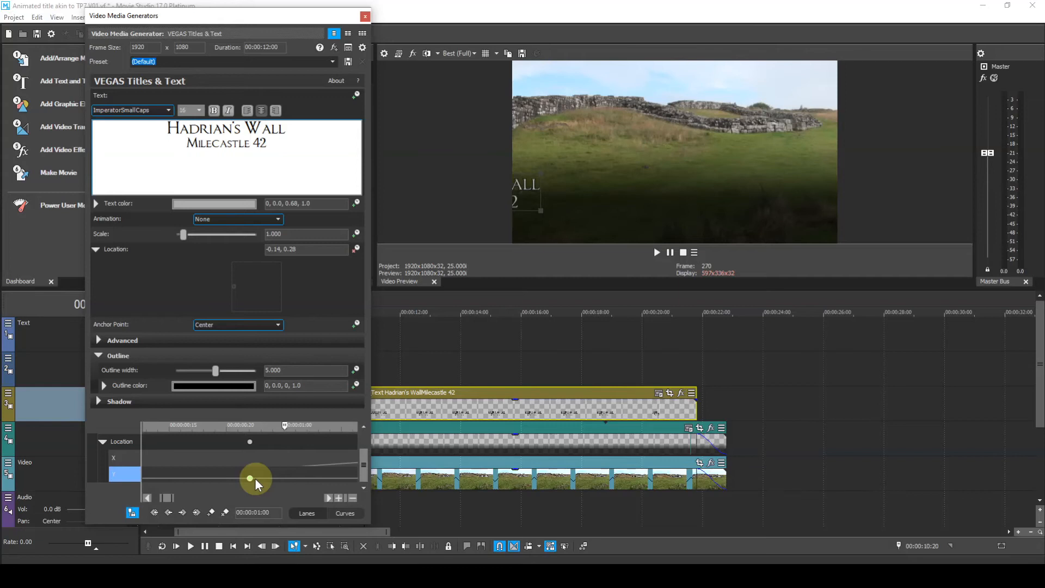
drag(250, 479, 284, 479)
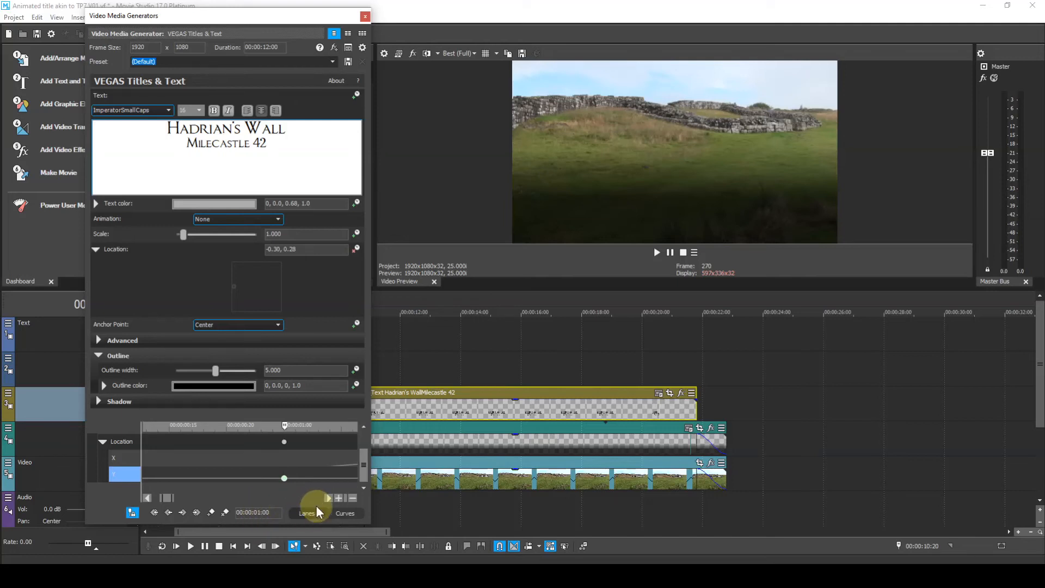
click(357, 497)
click(354, 498)
click(354, 498)
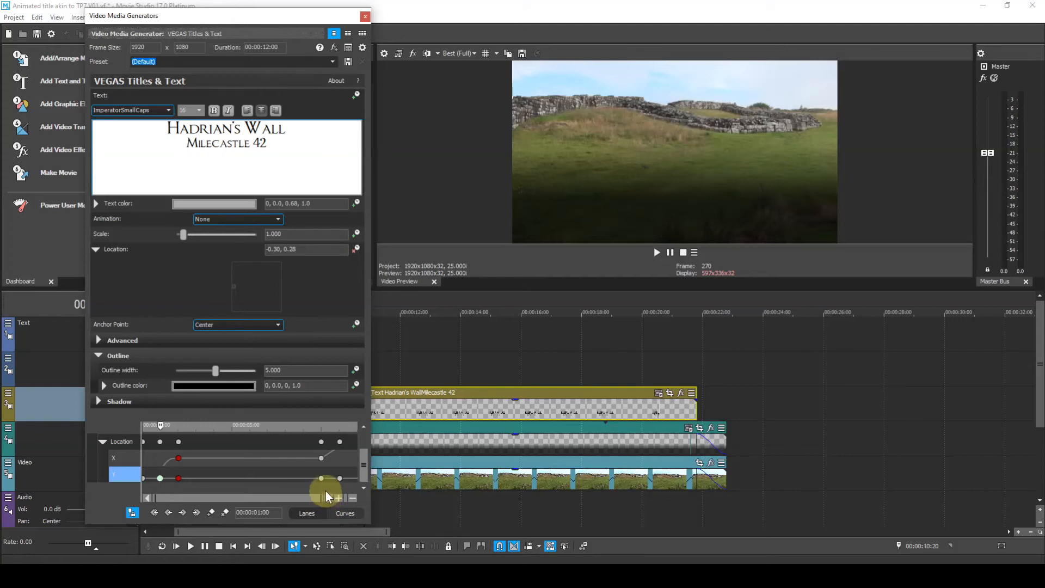
Set the location keyframe at 00:00:10:00 to Slow Fade
mouse_move(322, 459)
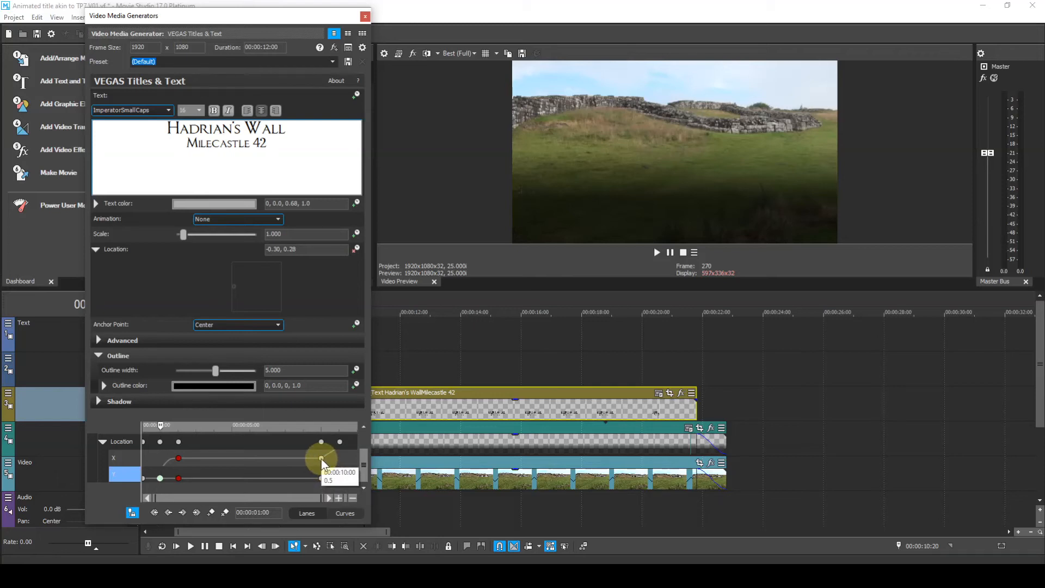
right_click(321, 459)
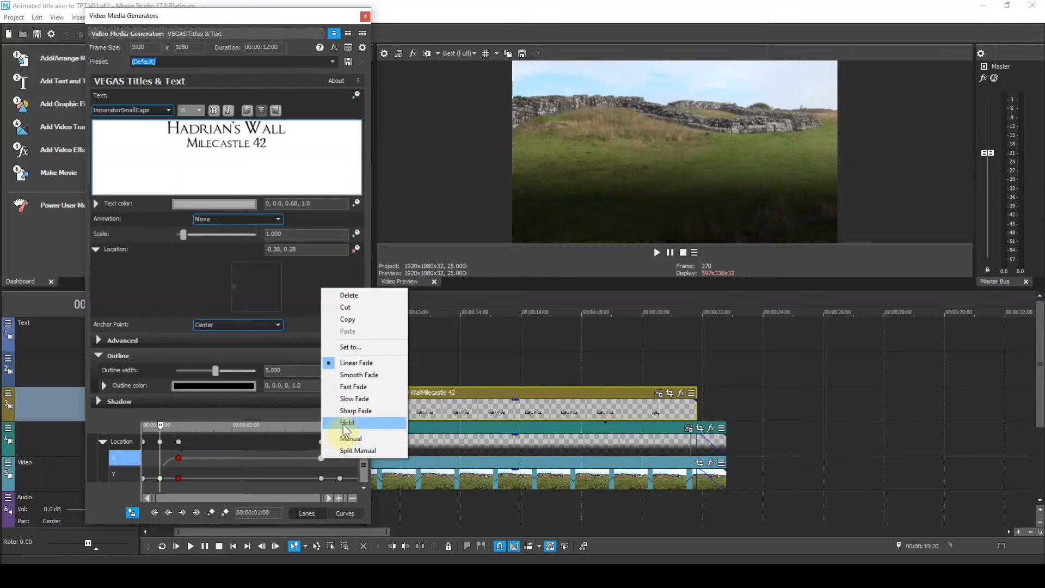
click(334, 398)
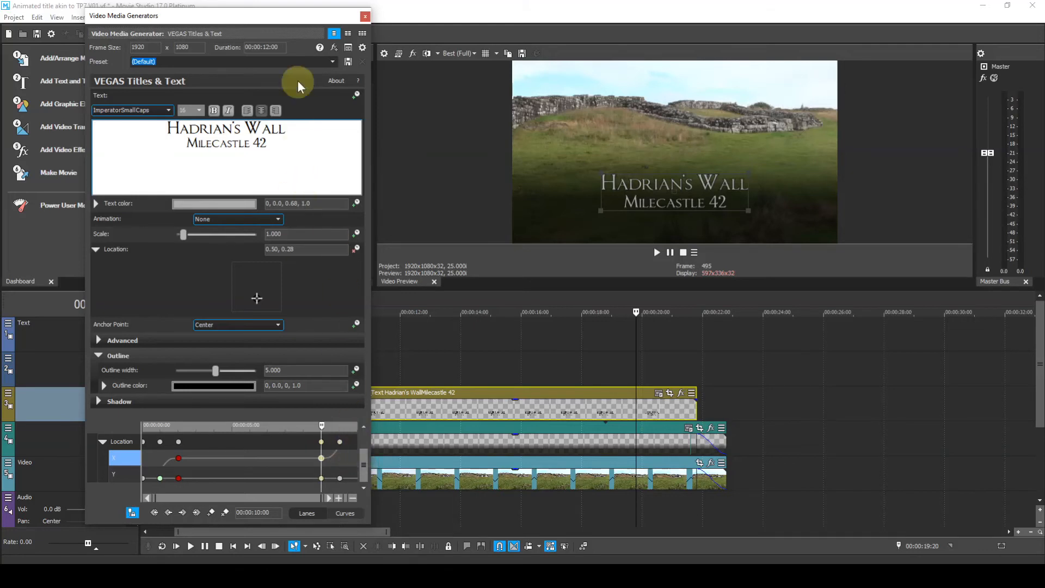
Play the title animation from its start to review how it slides in and out of the frame
drag(279, 18, 279, 9)
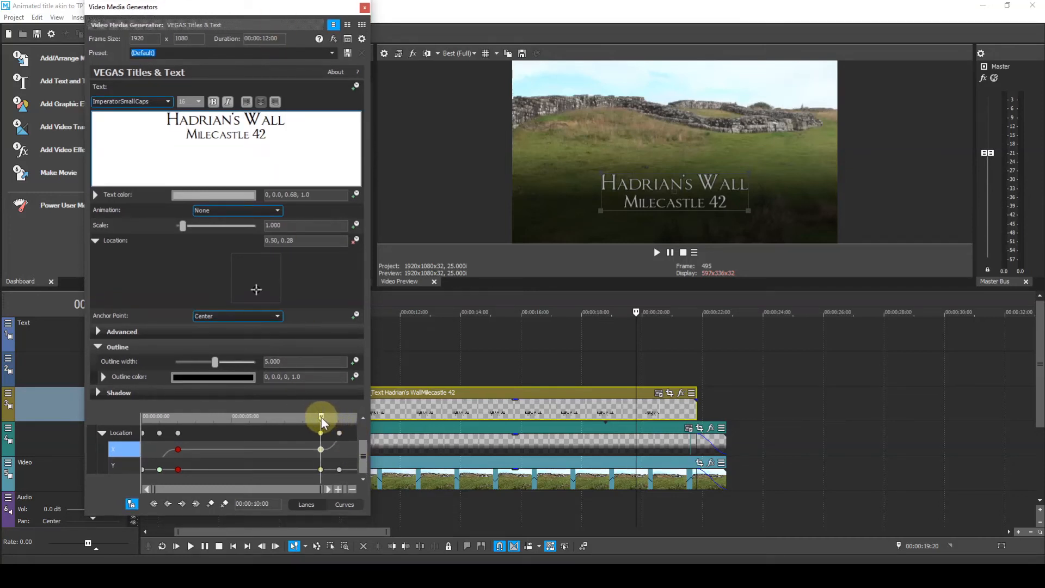
drag(320, 416, 141, 413)
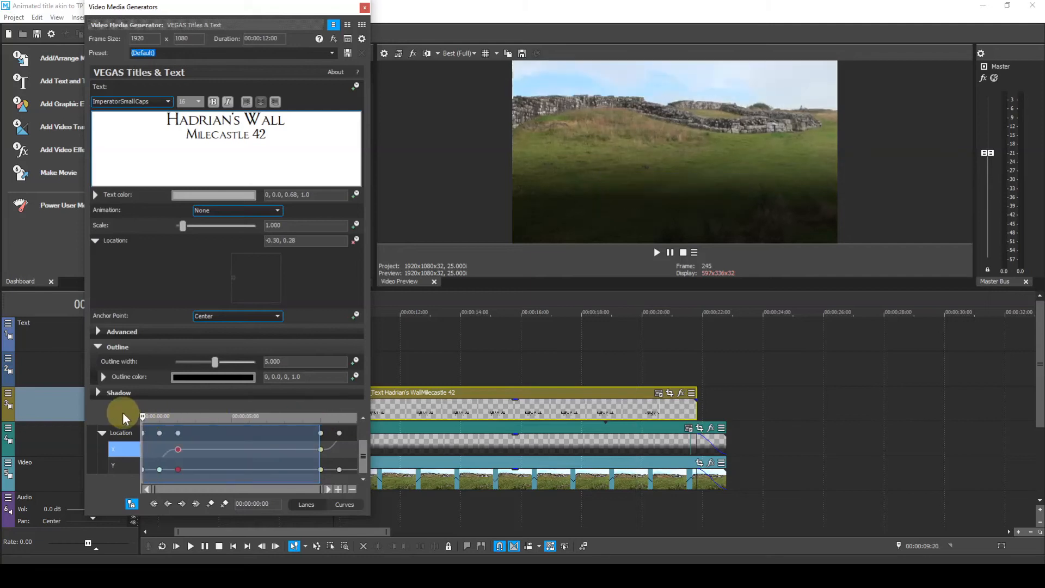
click(191, 546)
click(190, 547)
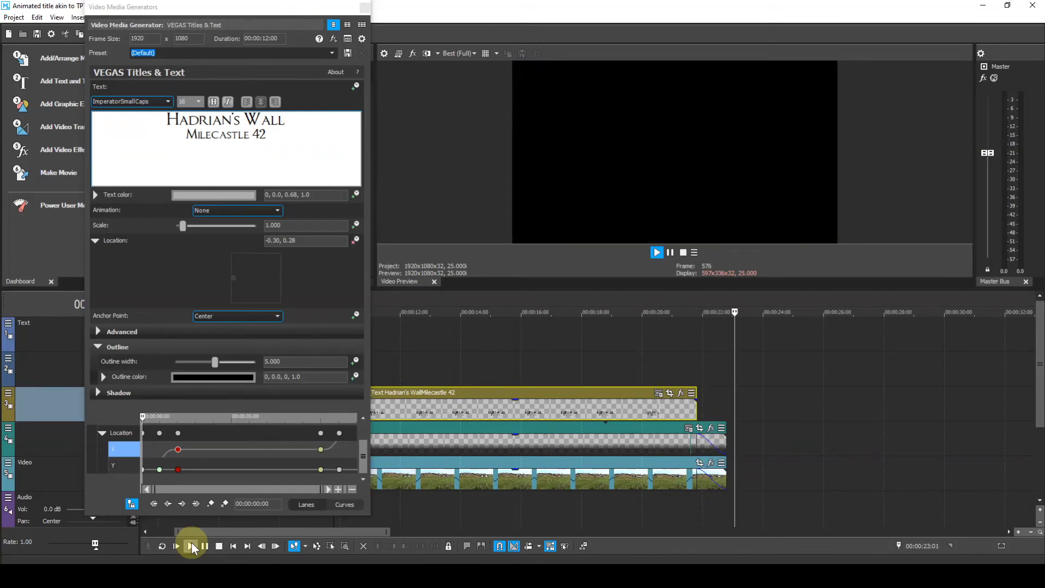
key(space)
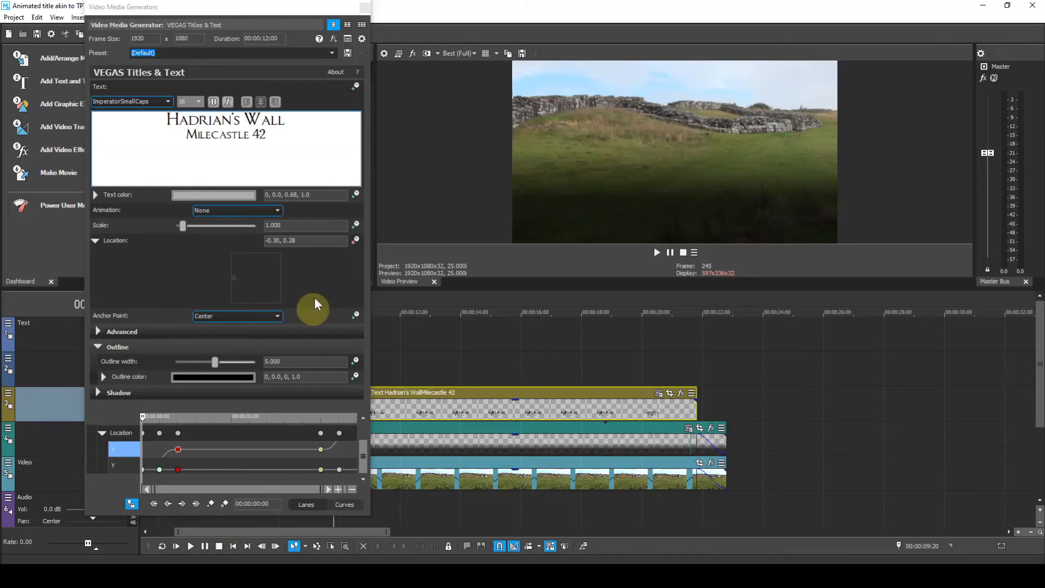
Close the title's generator settings and duplicate the title event onto the empty track directly above, as a new copy of the source media
click(365, 8)
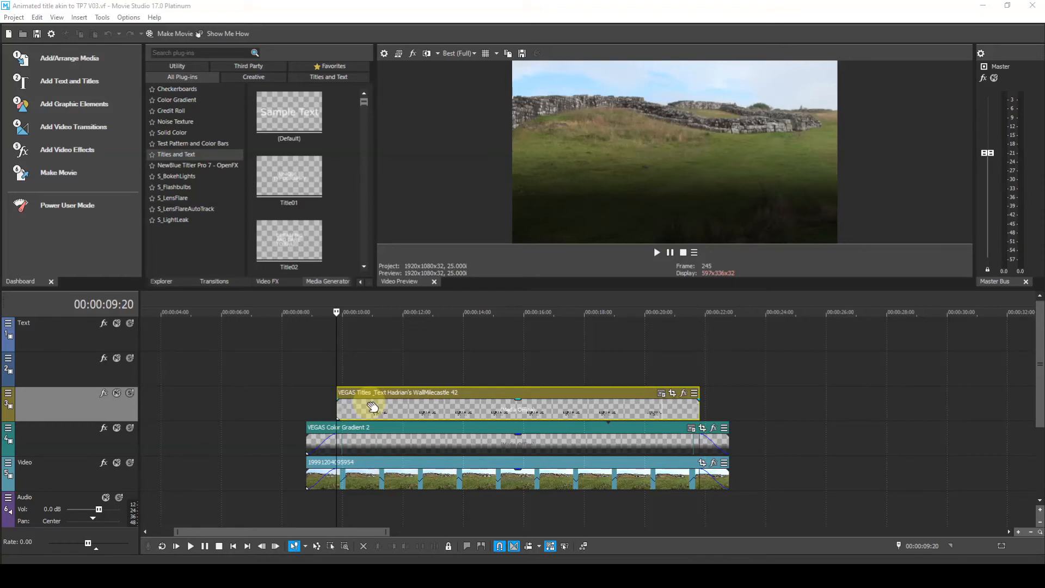
drag(372, 407, 368, 377)
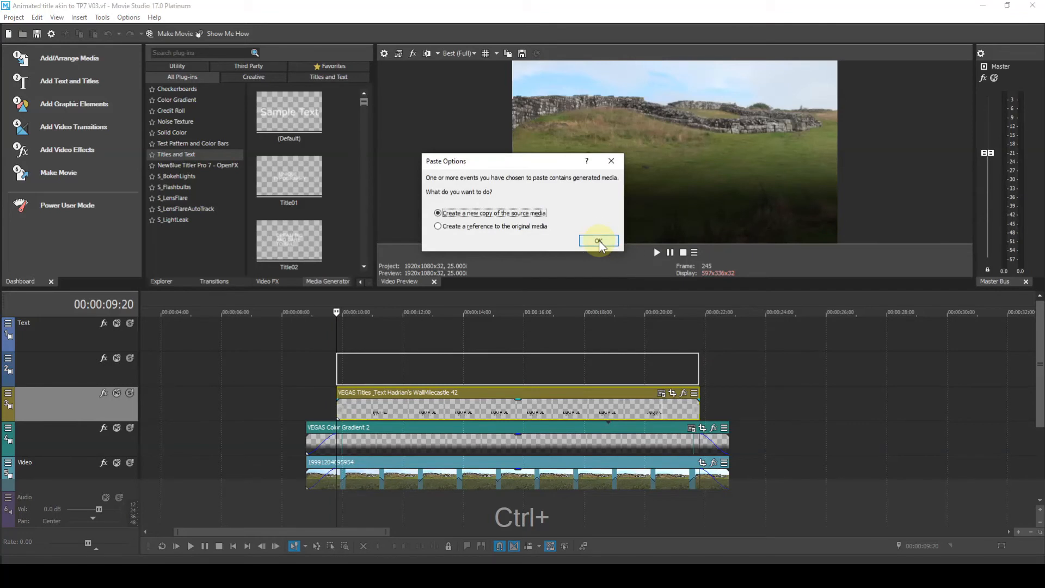
click(599, 241)
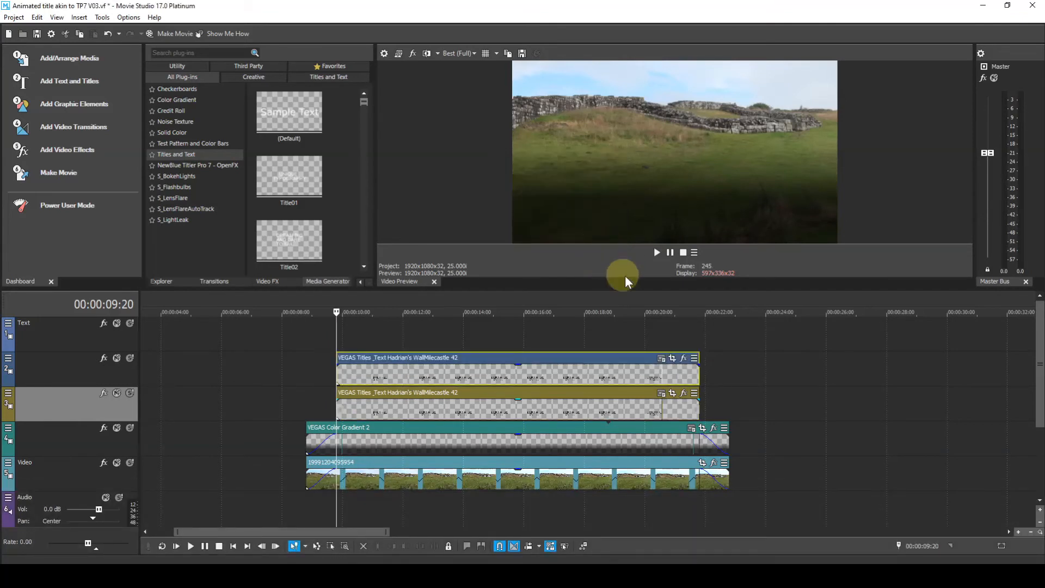
Open the upper duplicated title's generator settings and replace its text with "Northumberland"
click(661, 362)
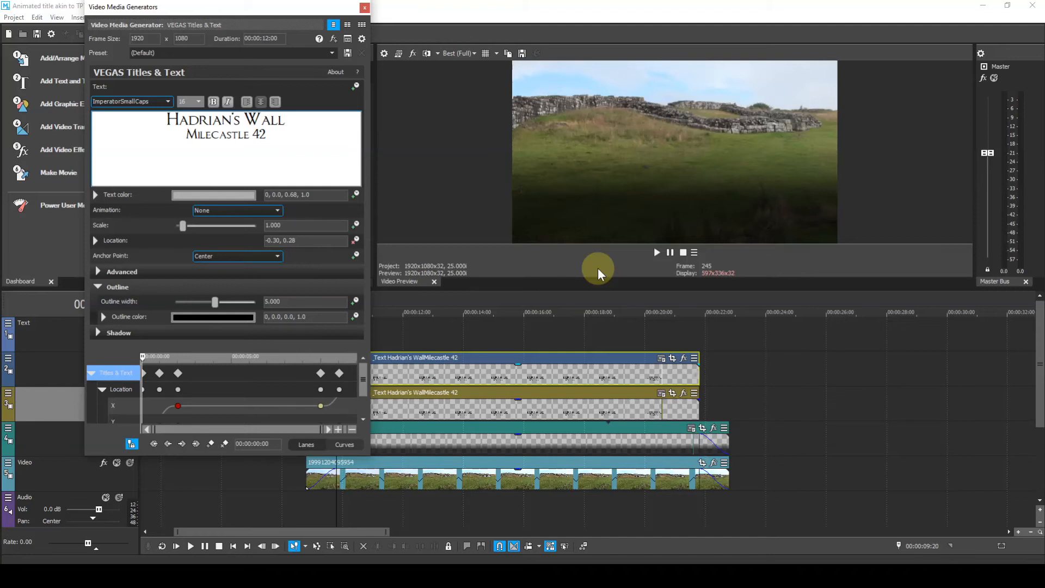
triple_click(285, 139)
drag(217, 135, 201, 122)
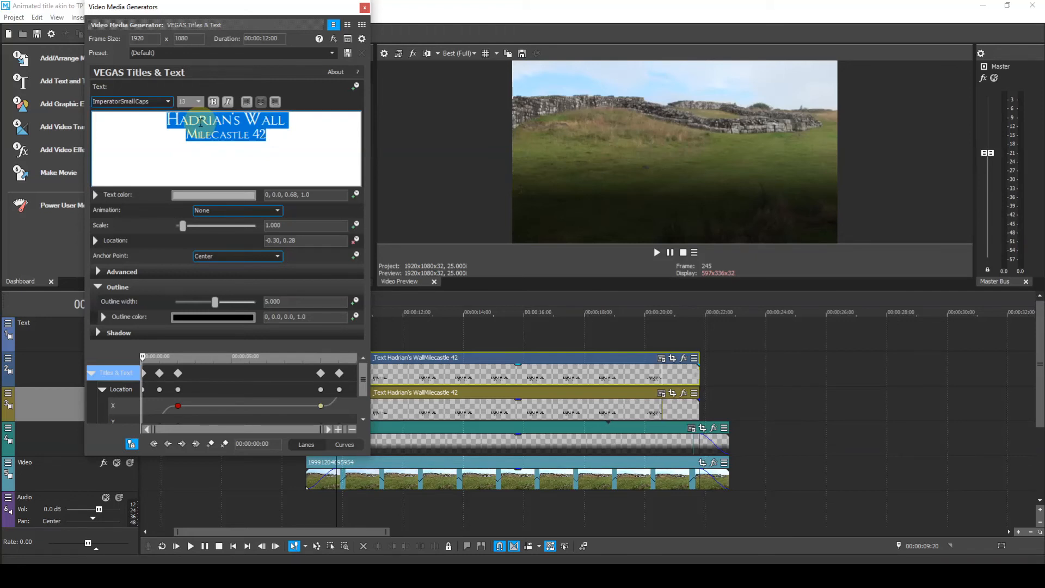
text(Nor)
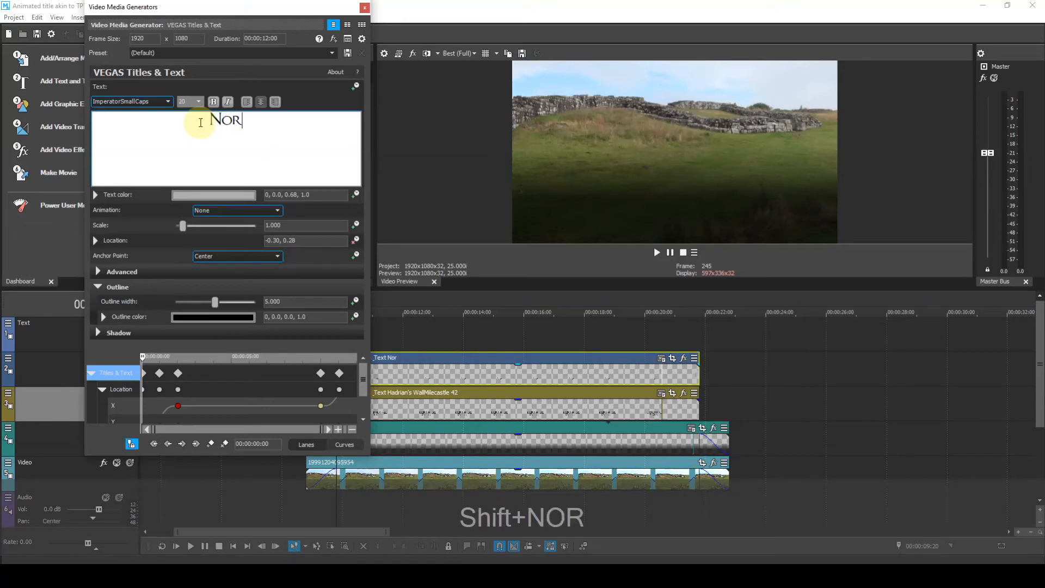
text(thumbe)
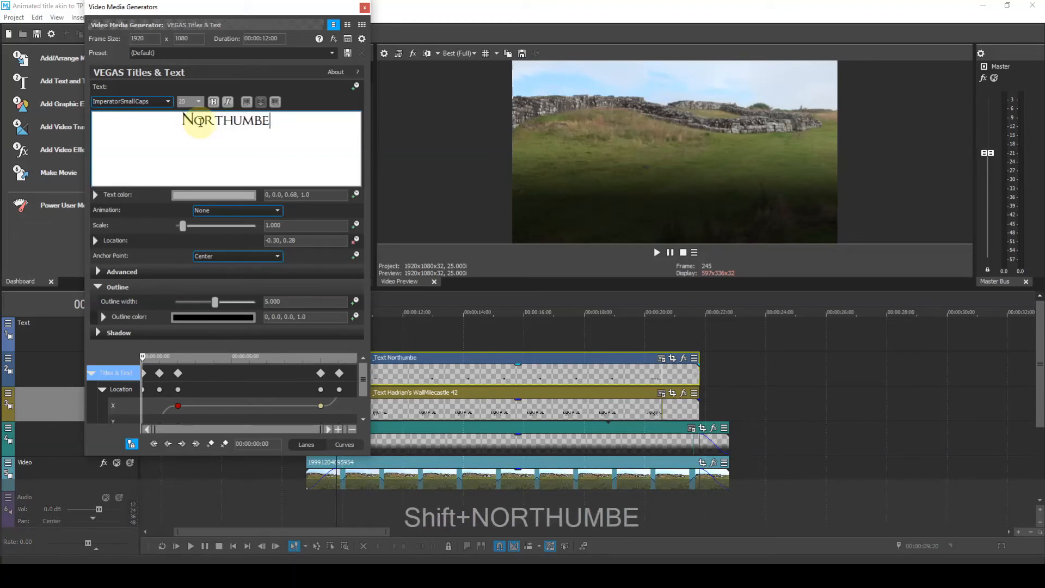
text(rland)
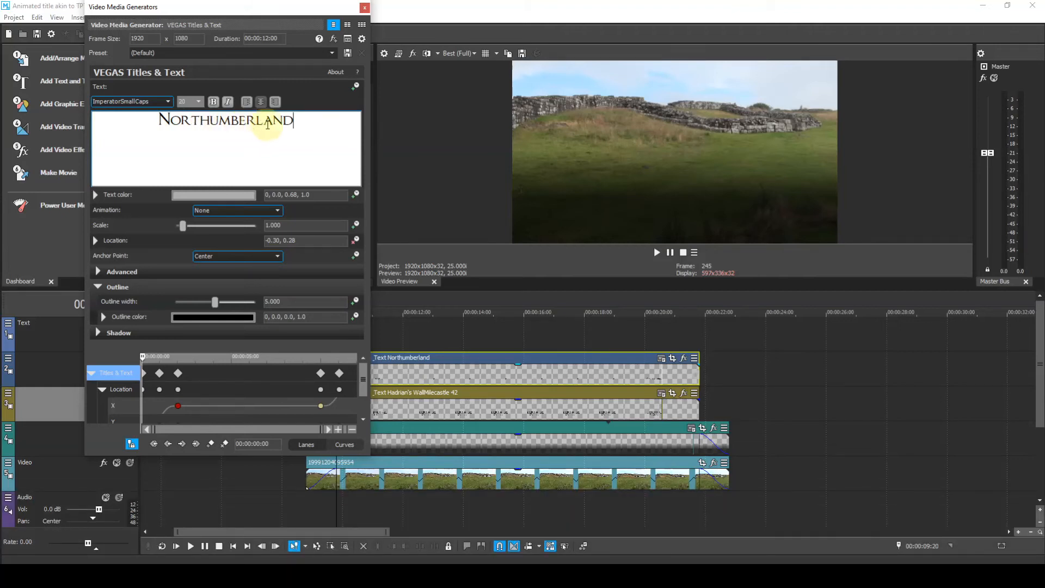
Set the font size of the whole "Northumberland" text to 18
double_click(295, 122)
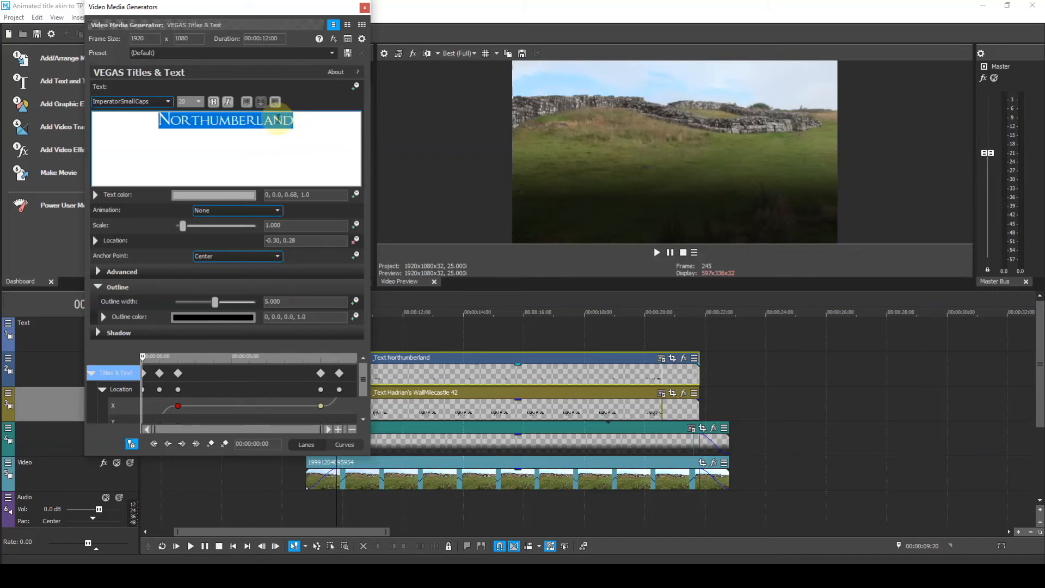
click(198, 103)
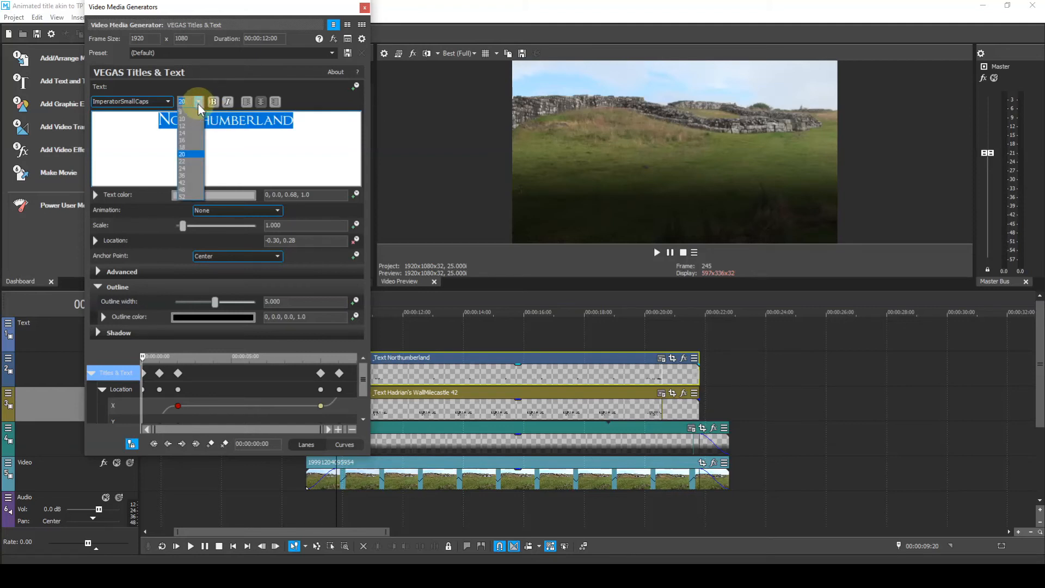
click(186, 147)
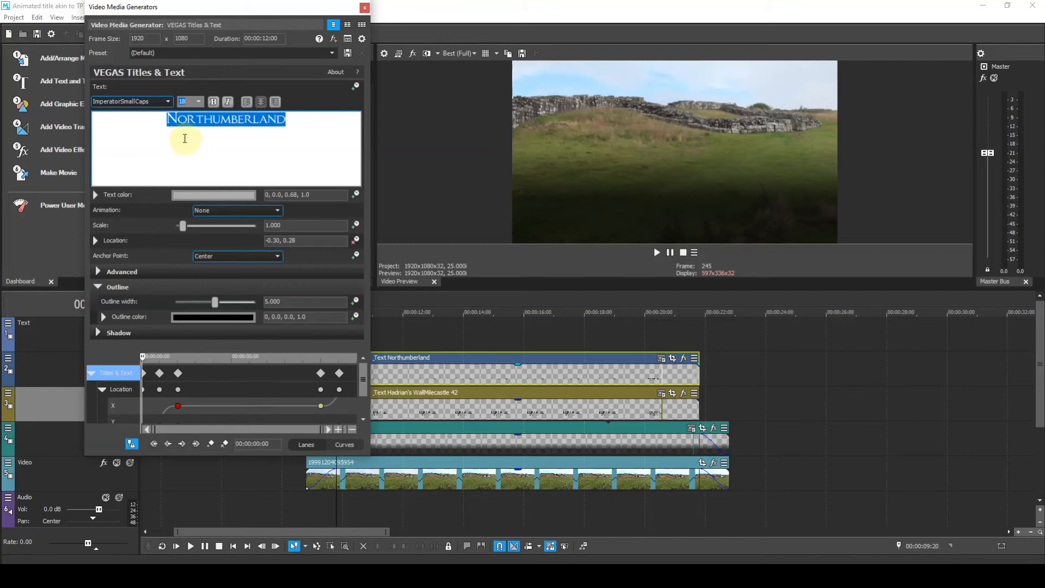
Change the font of the selected "Northumberland" text to Times New Roman
click(169, 101)
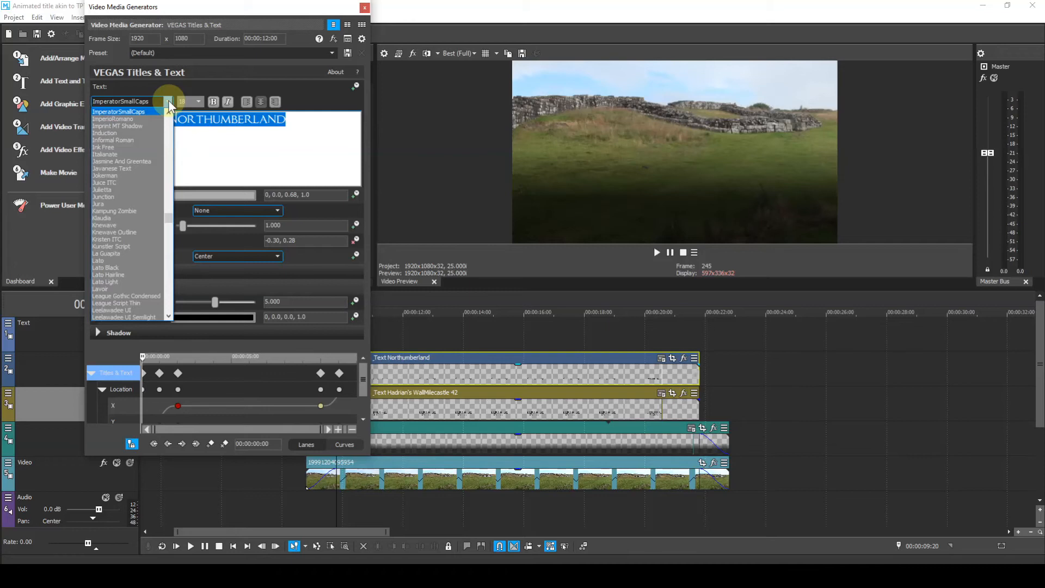
key(t)
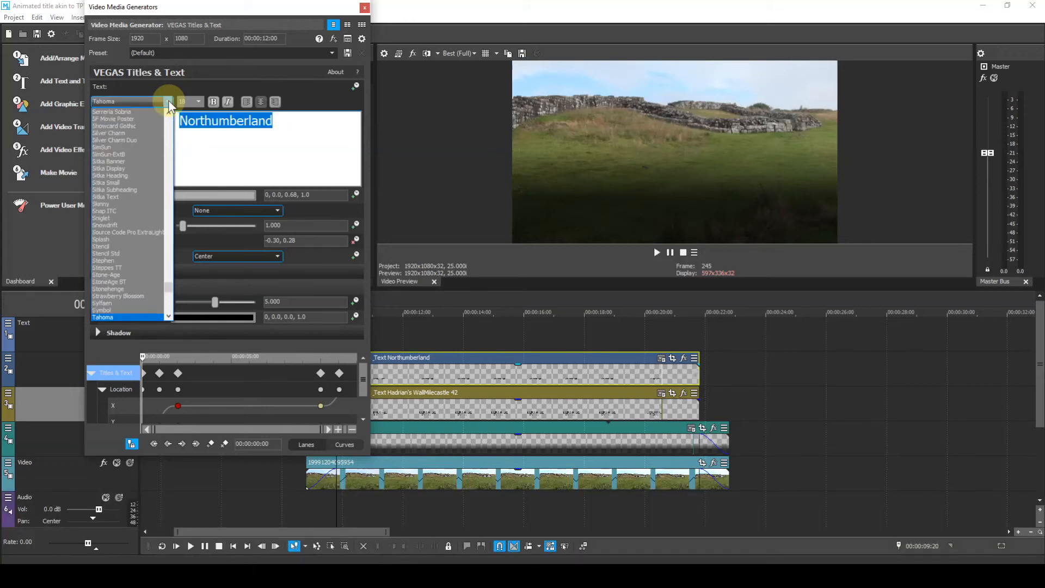
scroll(153, 229, down, 1)
scroll(152, 227, down, 1)
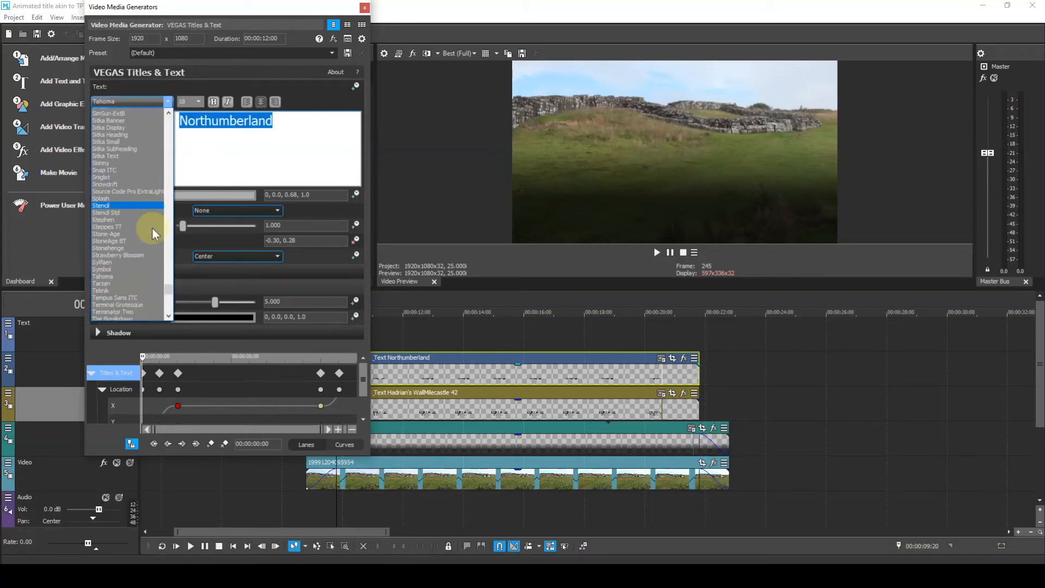
scroll(150, 245, down, 1)
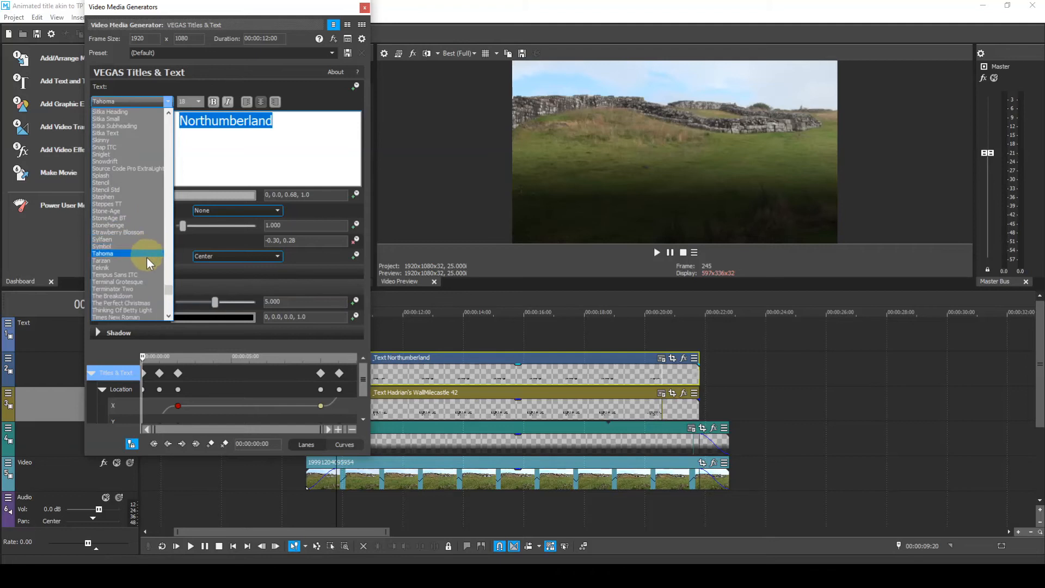
scroll(141, 276, down, 1)
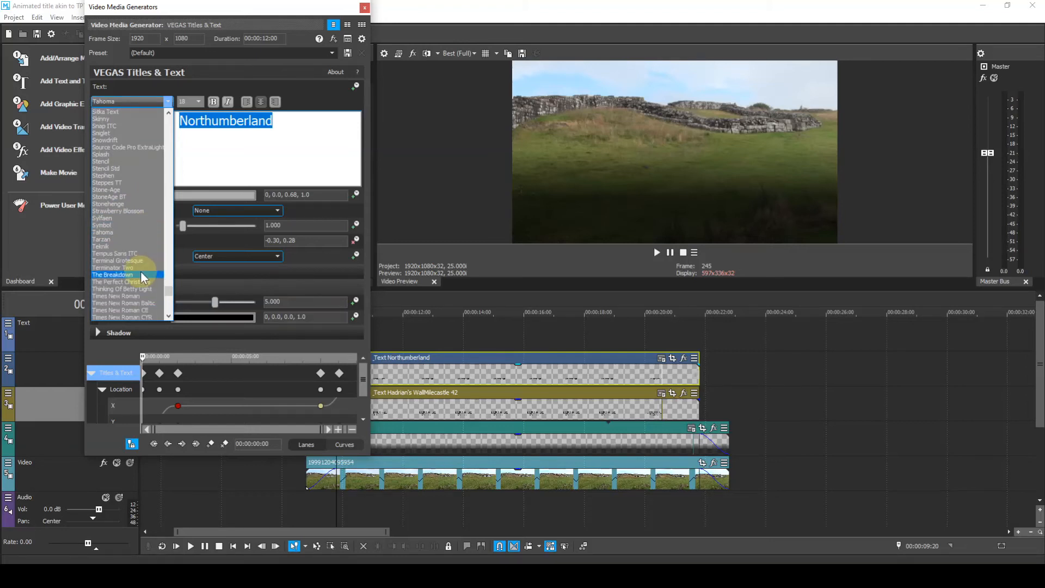
scroll(141, 273, down, 2)
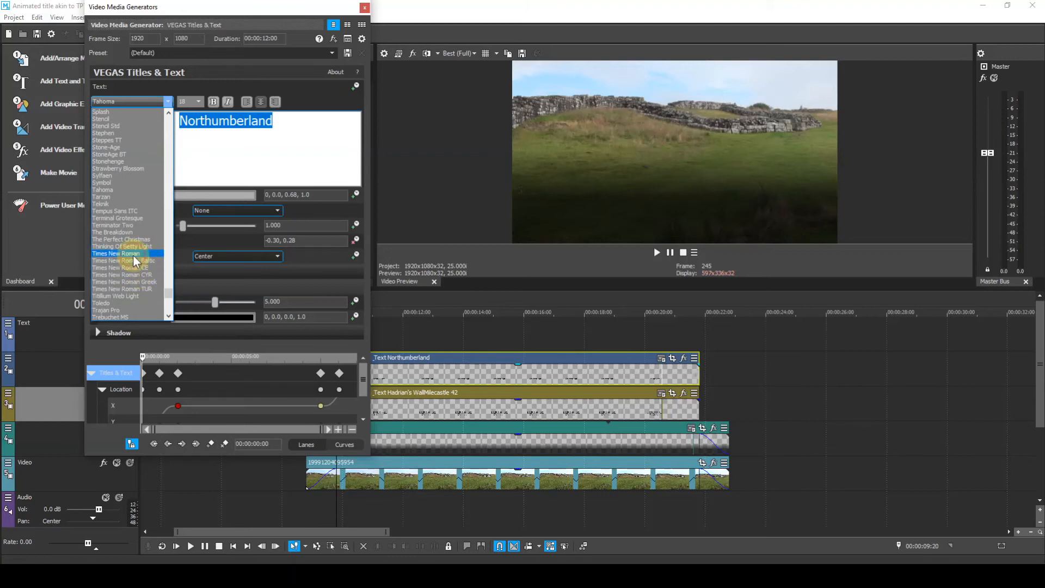
click(133, 255)
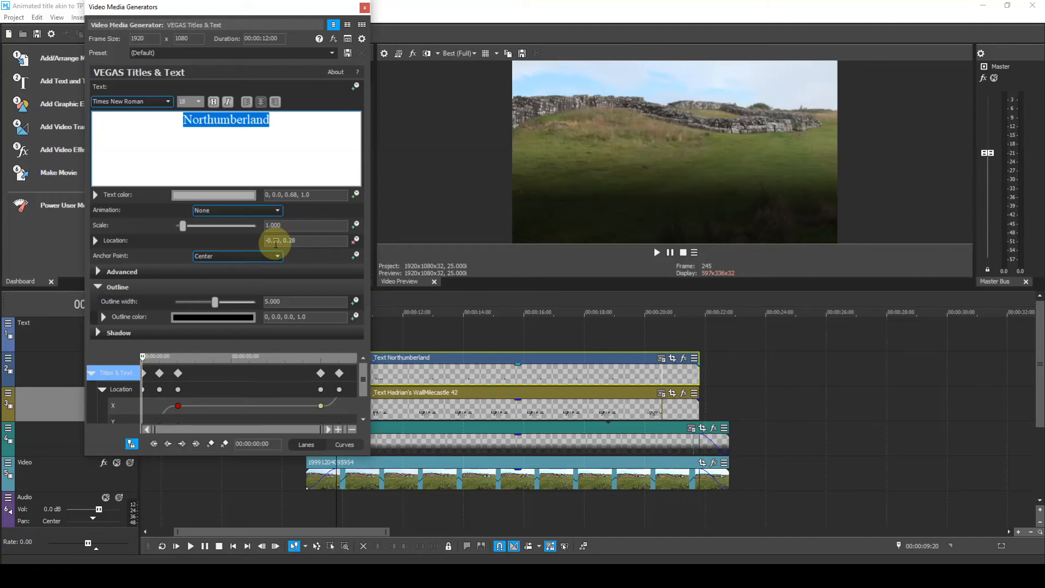
Set the Northumberland title's location at the 00:00:00:00 keyframe to -0.30, 0.13
key(Down)
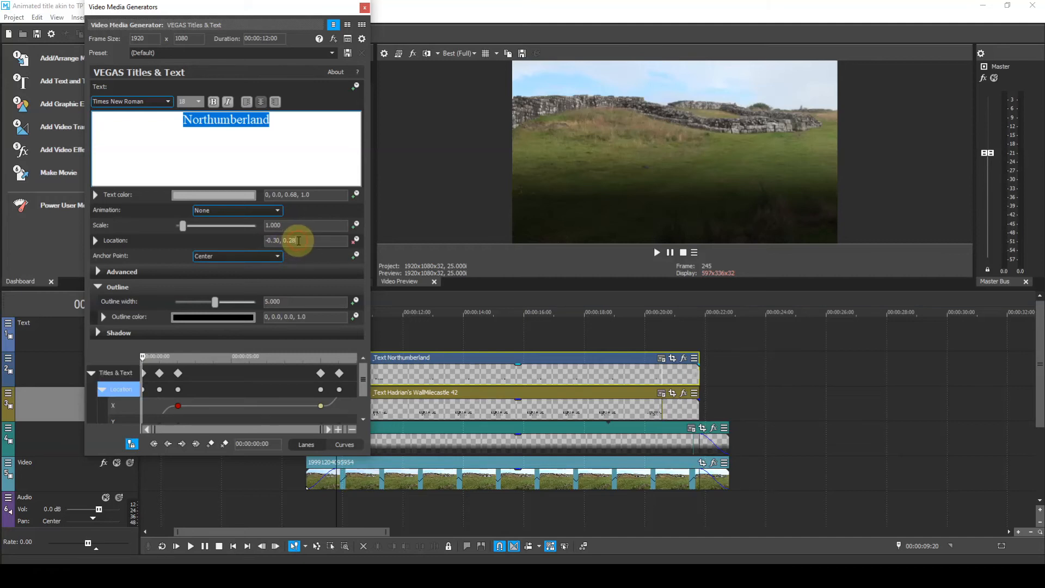
key(BackSpace)
key(BackSpace)
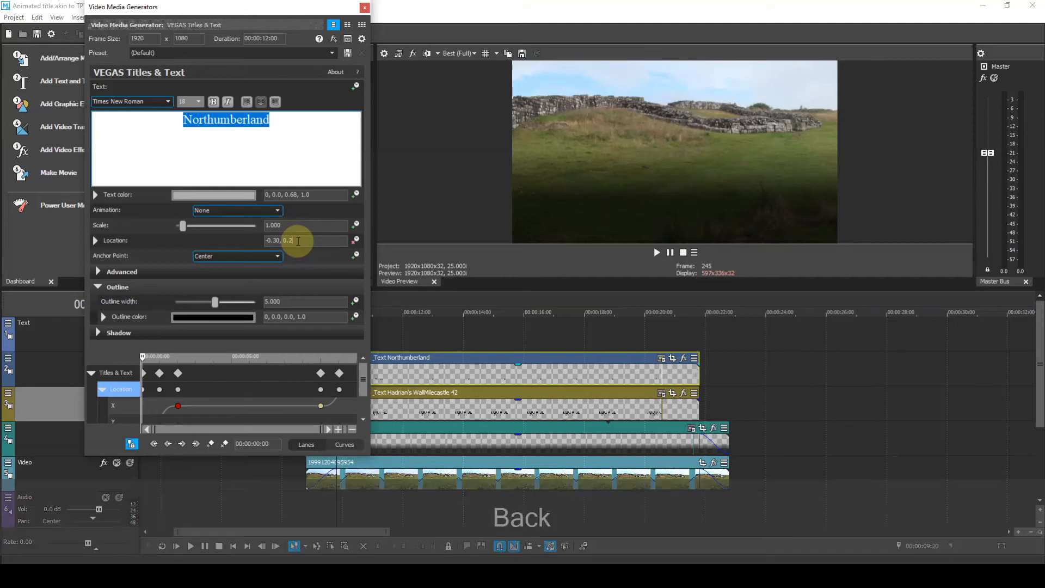
text(13)
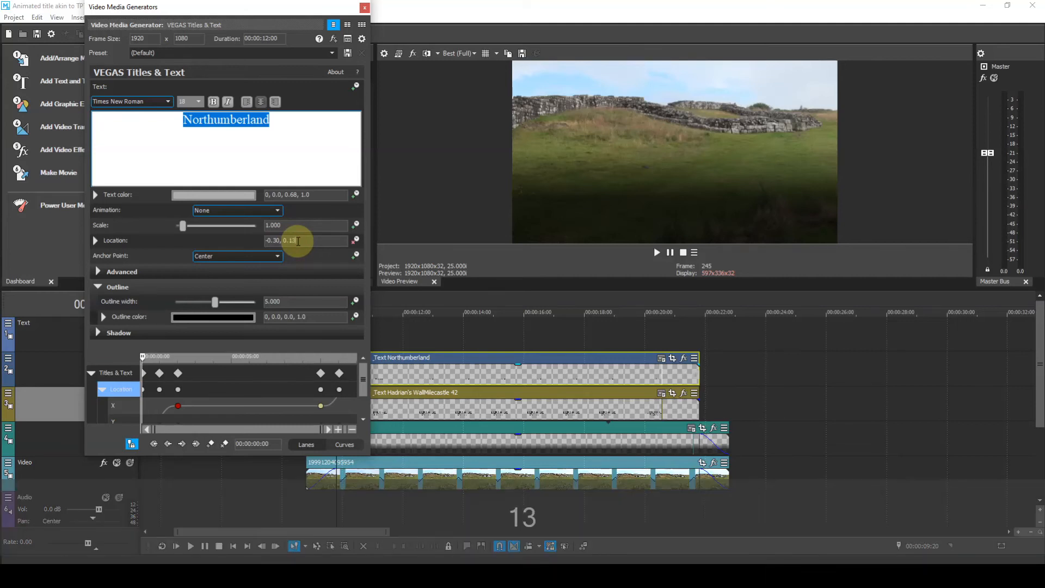
key(Return)
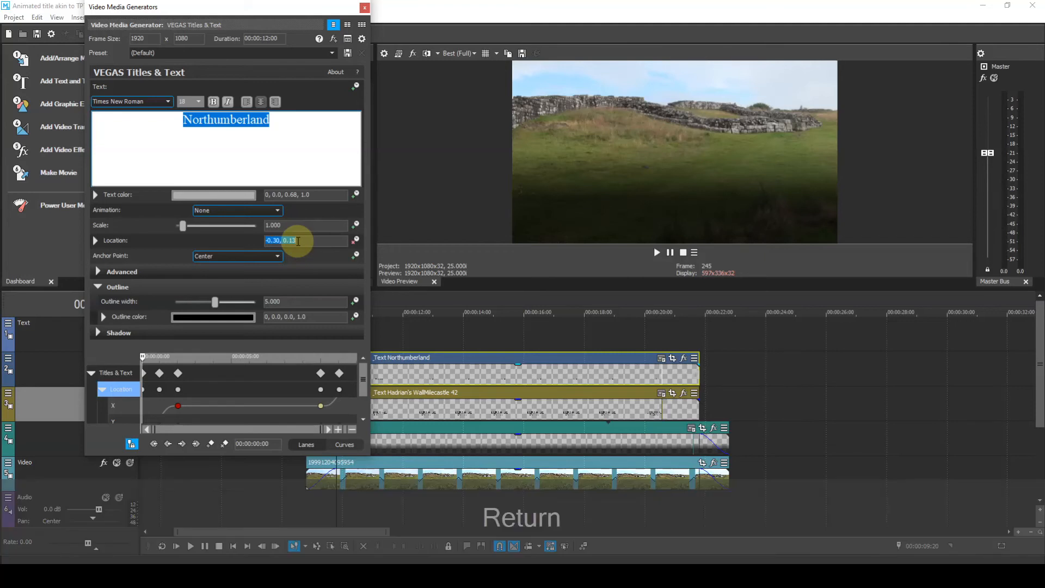
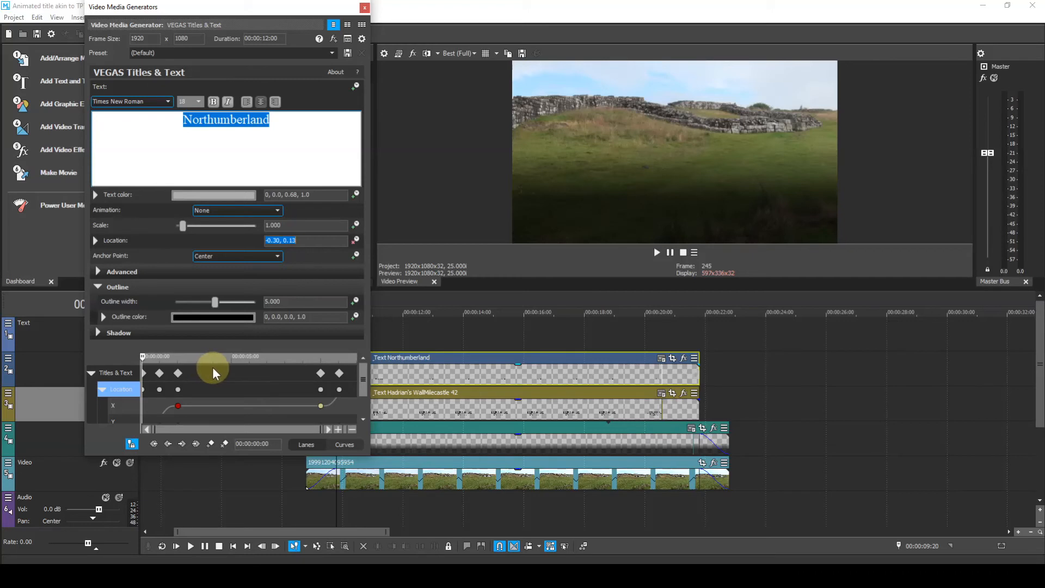
Move the third keyframe of the Northumberland title, near the two-second mark, to exactly 00:00:04:00
click(212, 367)
drag(182, 374, 213, 375)
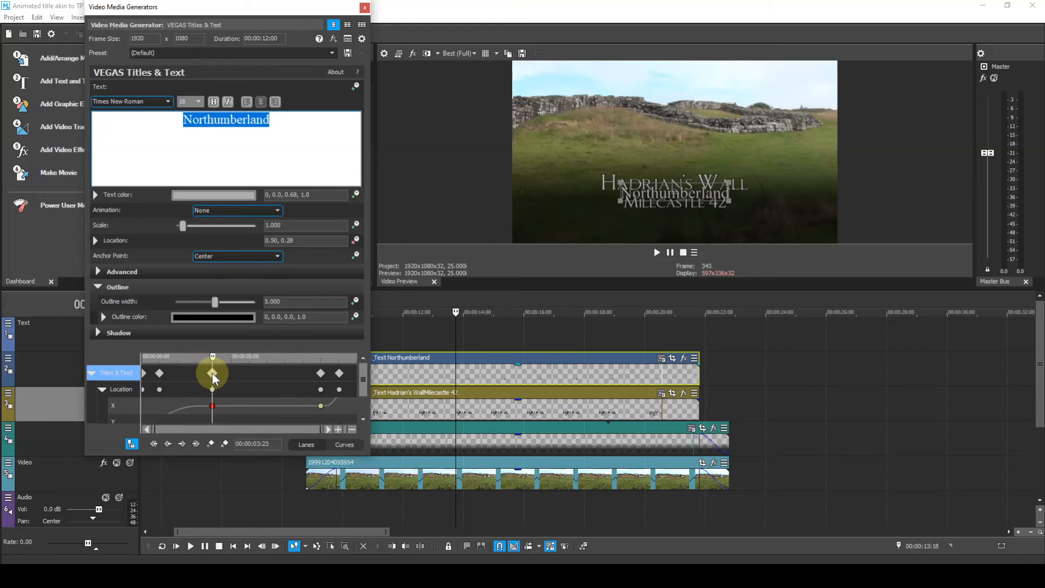
key(Right)
key(Right)
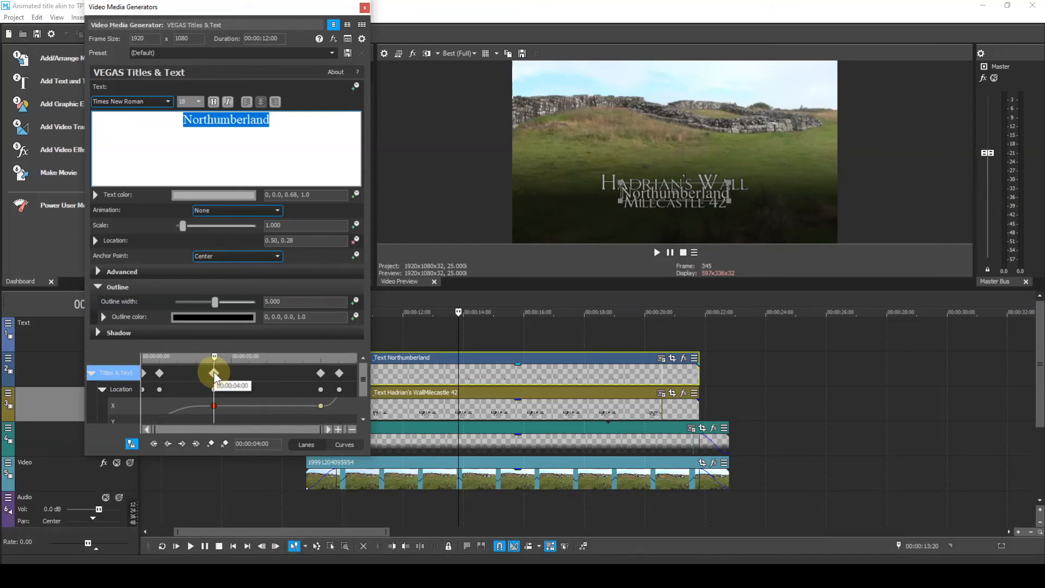
drag(213, 373, 217, 387)
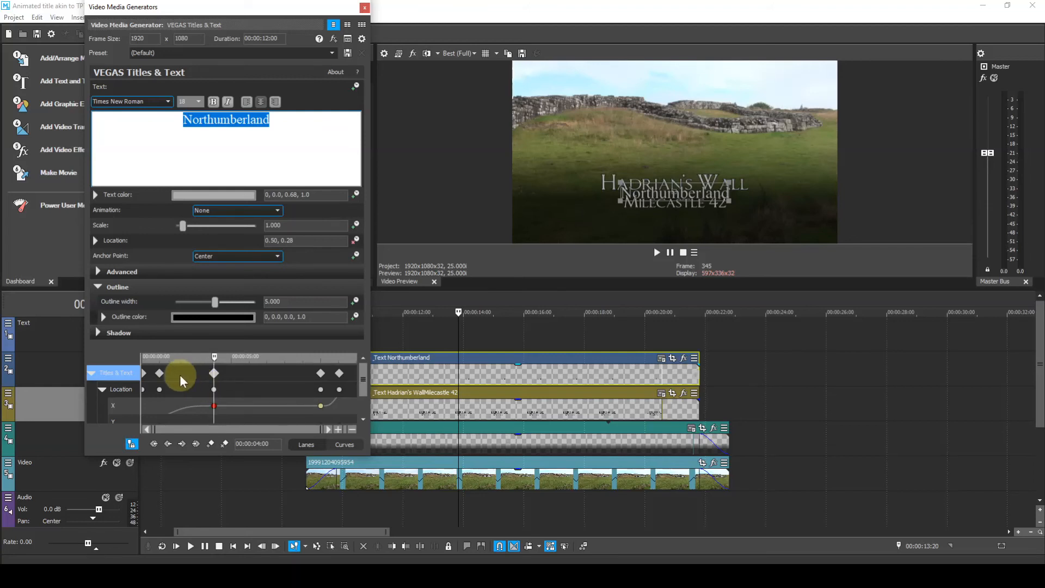
Move the second keyframe of the Northumberland title, near the one-second mark, to 00:00:03:00
drag(159, 374, 197, 379)
click(195, 368)
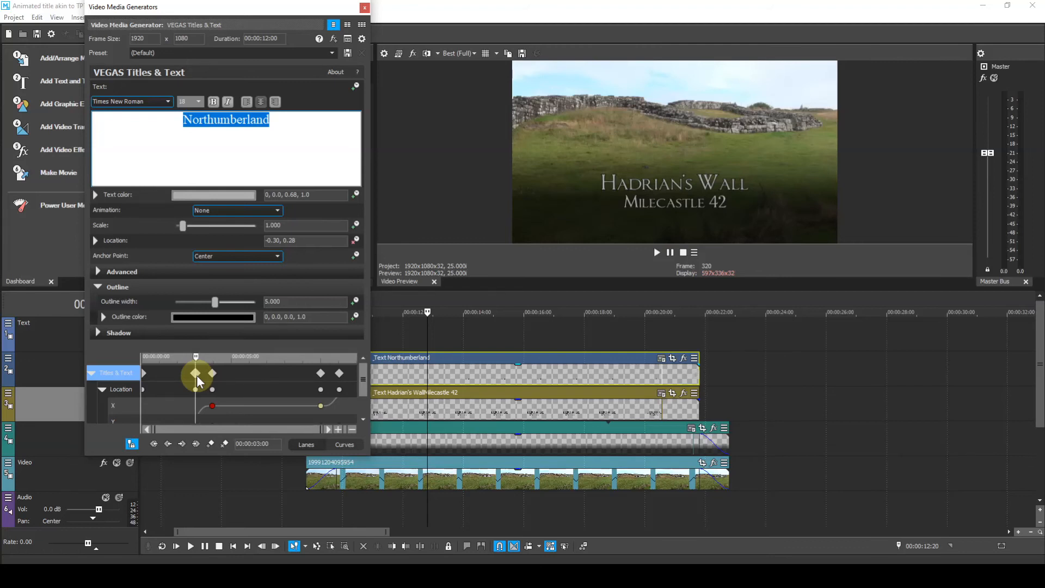
click(213, 373)
Move the last two keyframes of the Northumberland title to 00:00:06:00 and 00:00:07:00
click(250, 370)
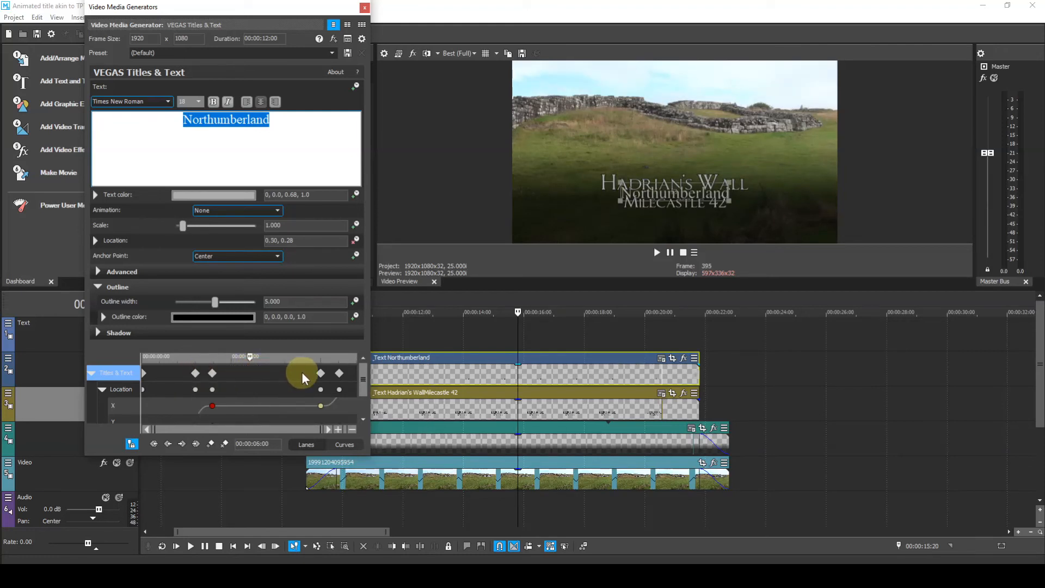
drag(320, 374, 251, 372)
drag(340, 373, 267, 371)
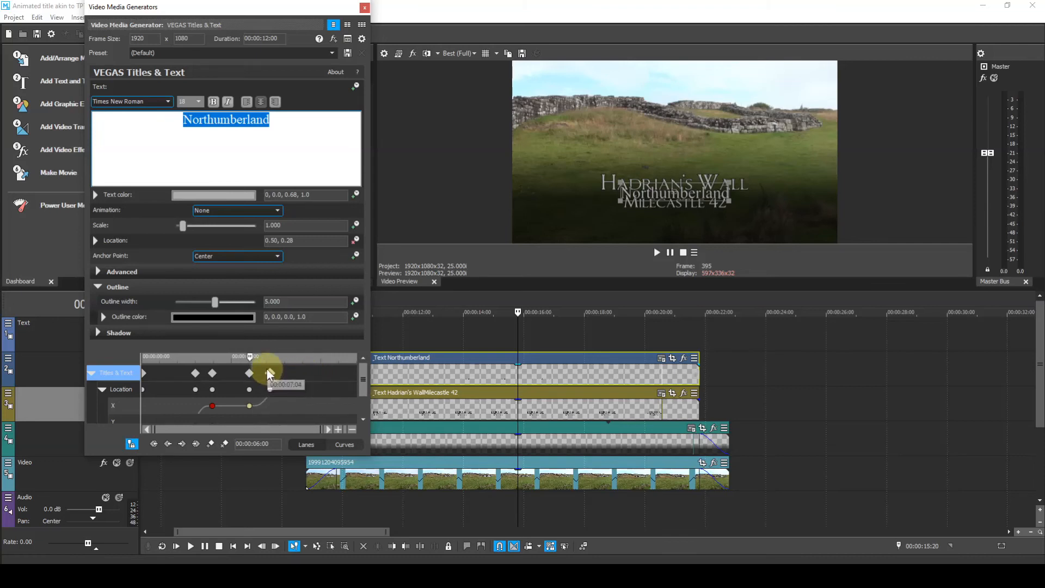
click(266, 371)
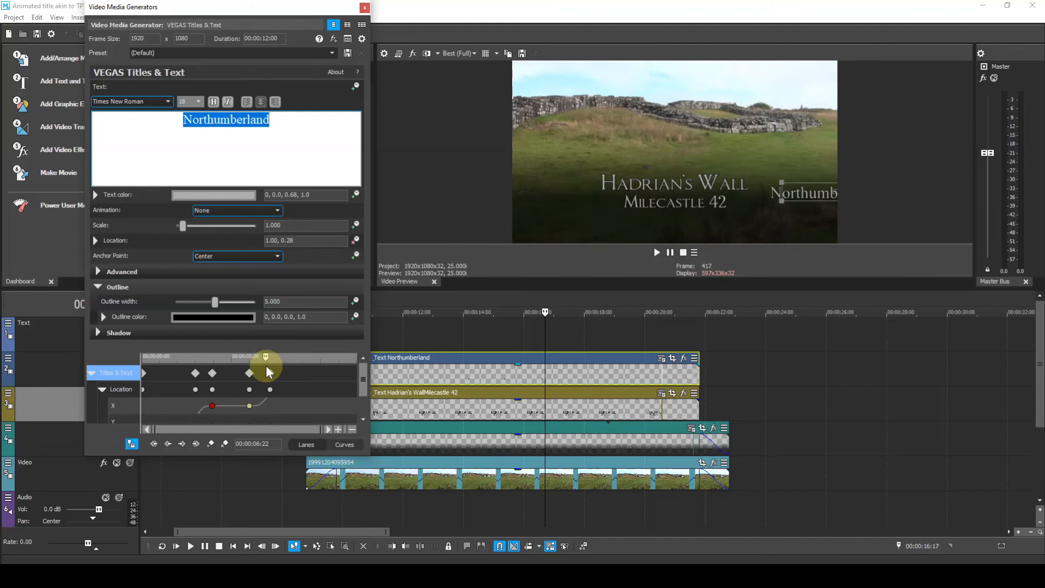
key(Right)
key(Right)
key(Right)
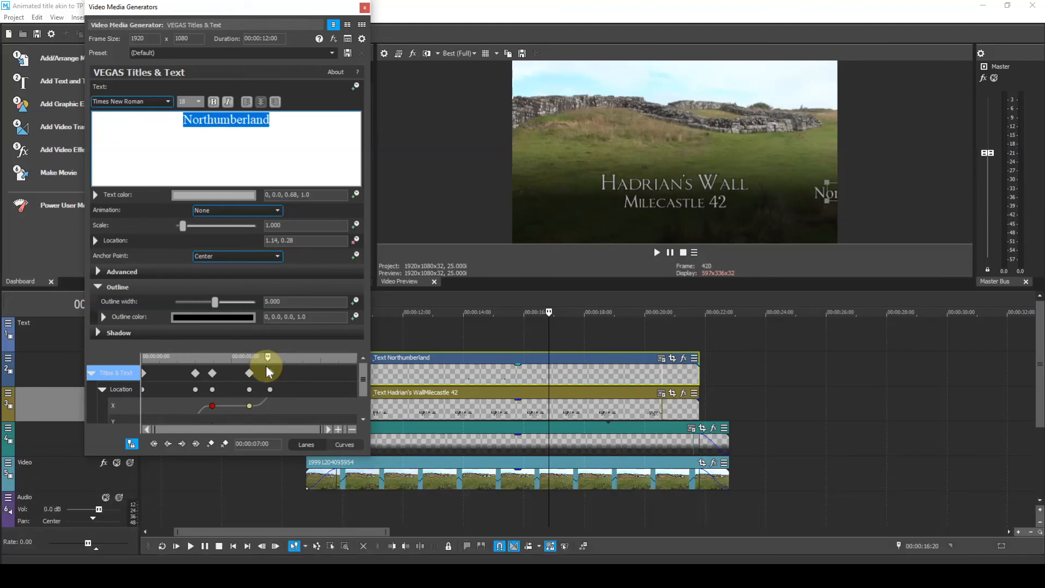
drag(271, 377, 268, 375)
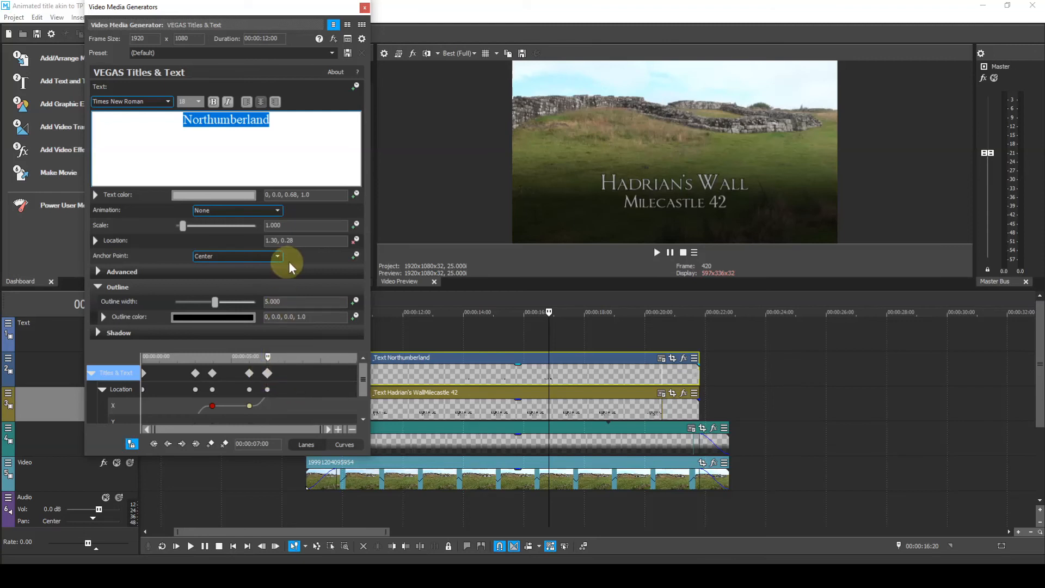
Set the Northumberland title's location at the 00:00:07:00 keyframe to 1.30, 0.13
click(303, 241)
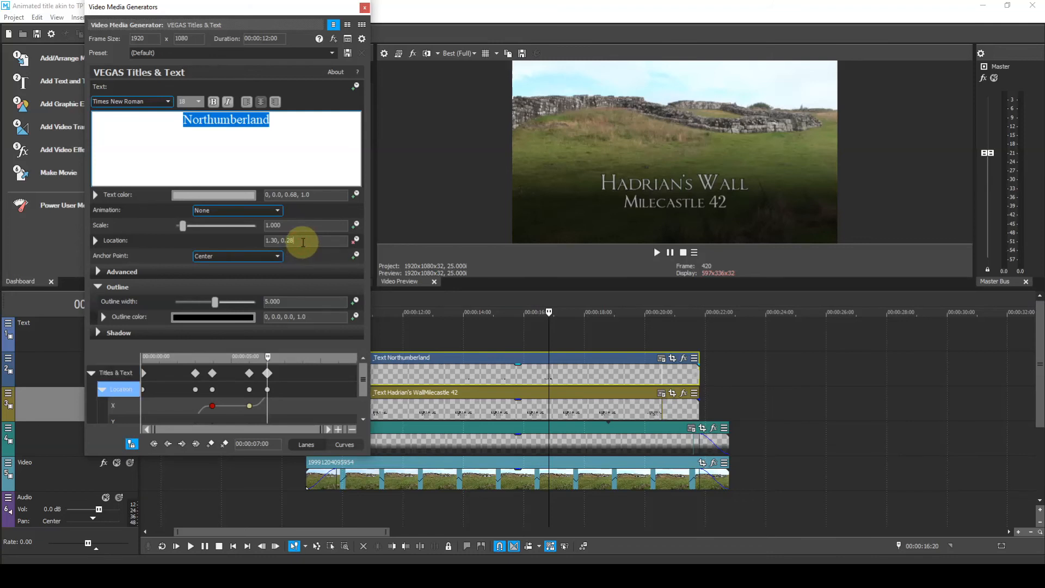
key(BackSpace)
key(BackSpace)
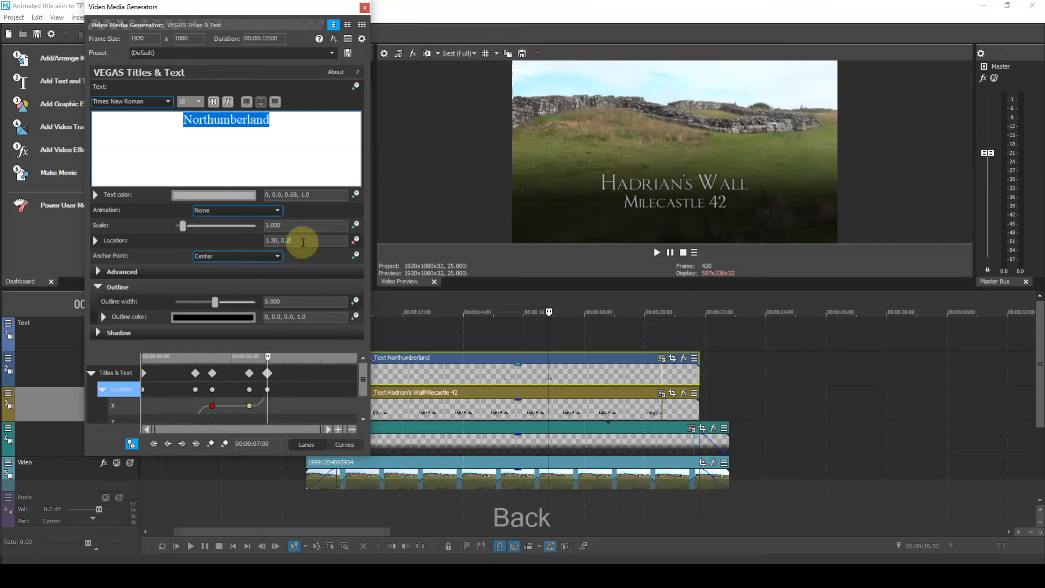
text(1)
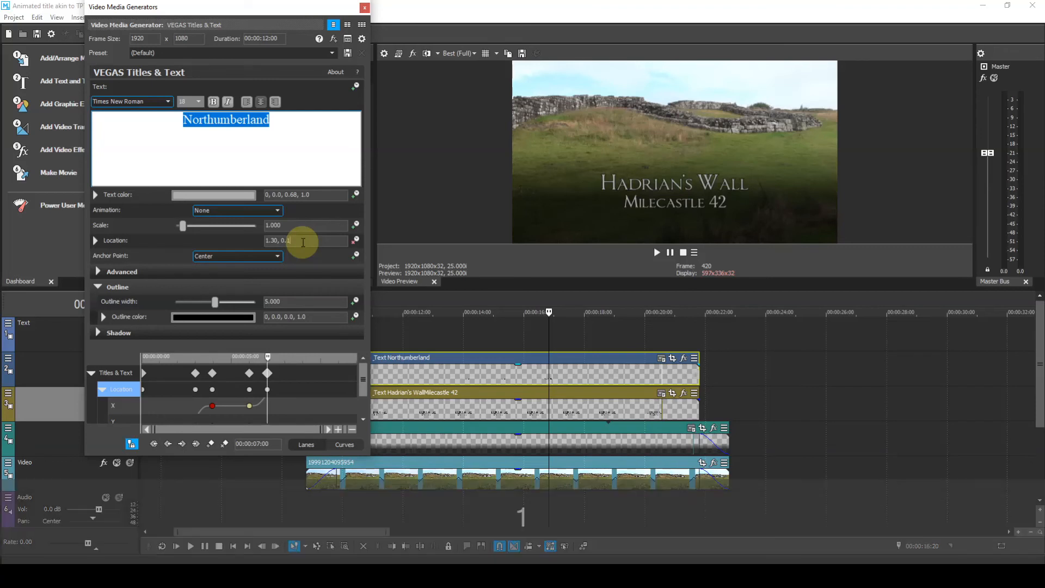
text(3)
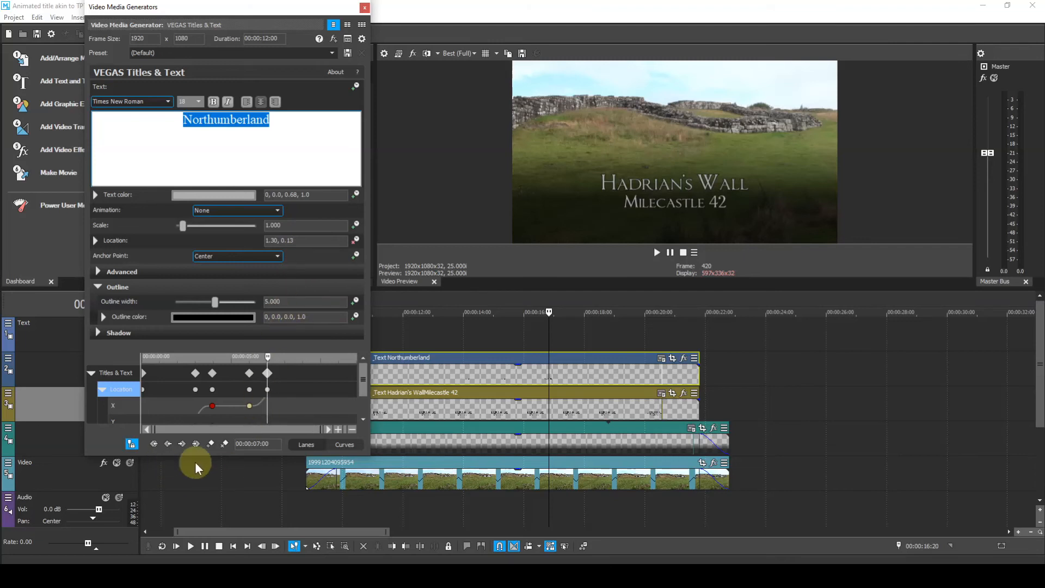
Set the Northumberland title's location at the 00:00:06:00 keyframe to 0.50, 0.13
click(169, 444)
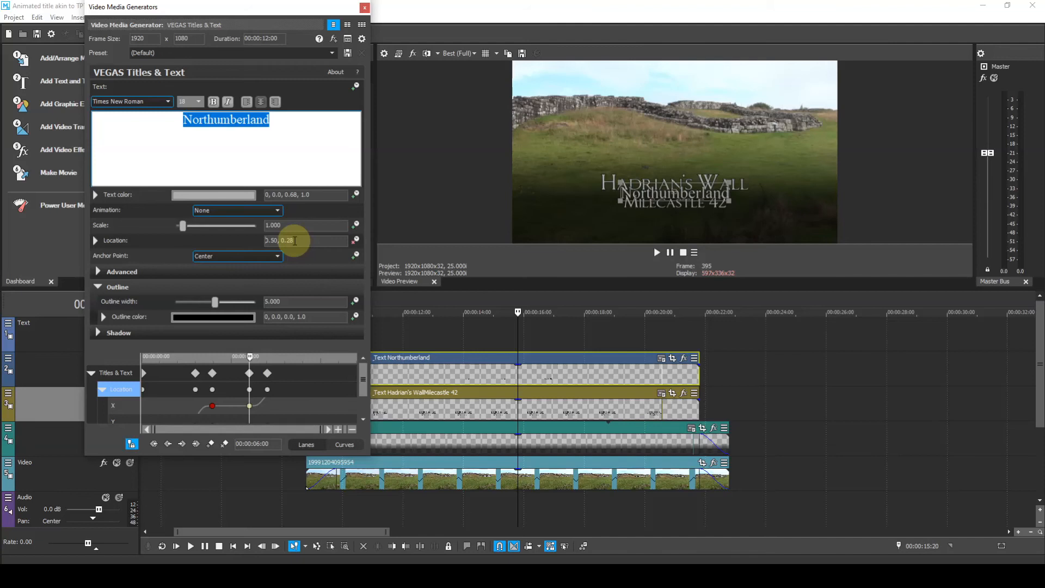
key(BackSpace)
key(BackSpace)
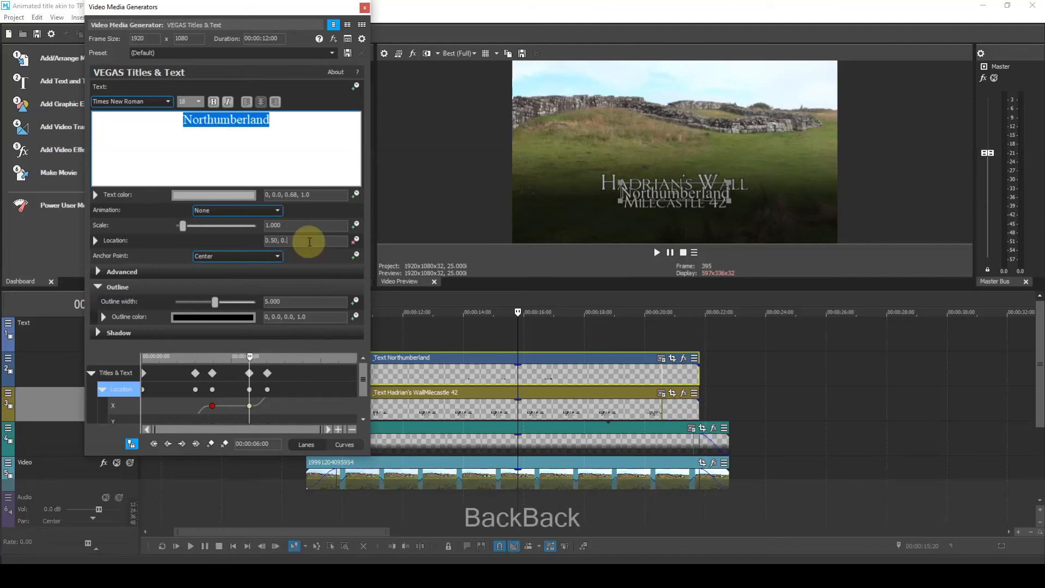
text(13)
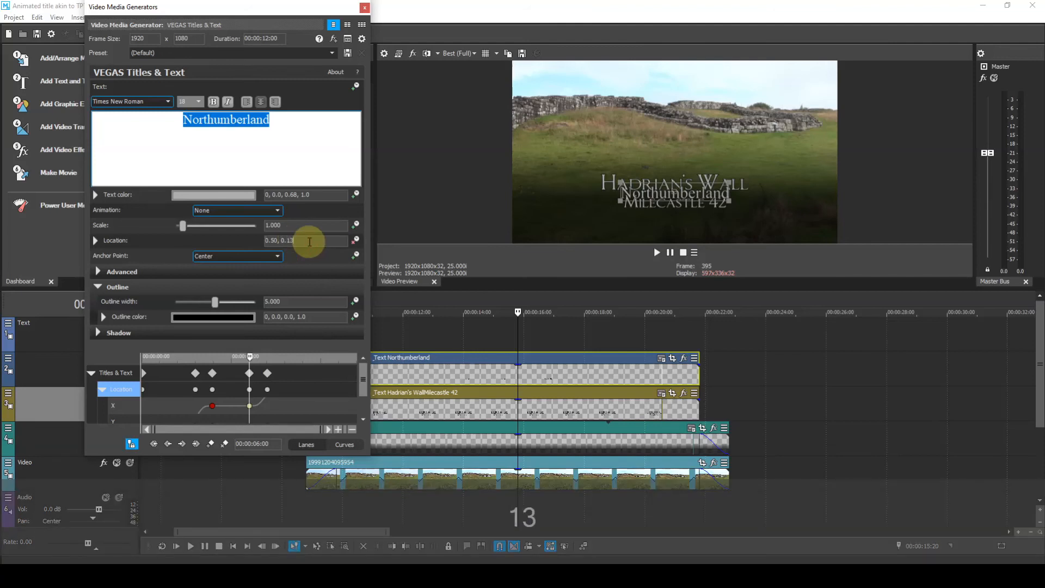
key(Return)
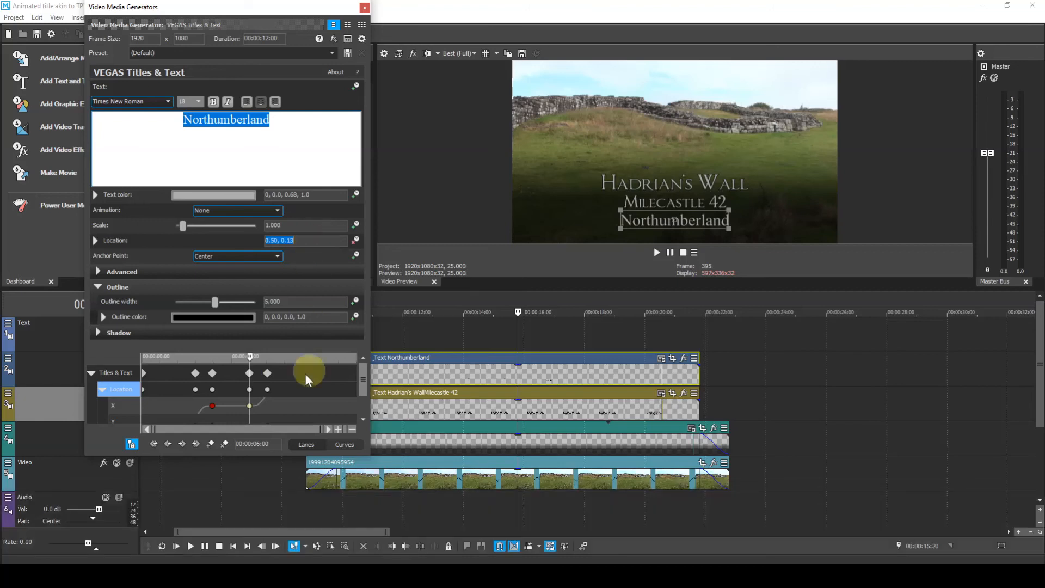
Try to set the Northumberland title's location at the 00:00:03:23 keyframe to 0.50, 0.13
click(168, 444)
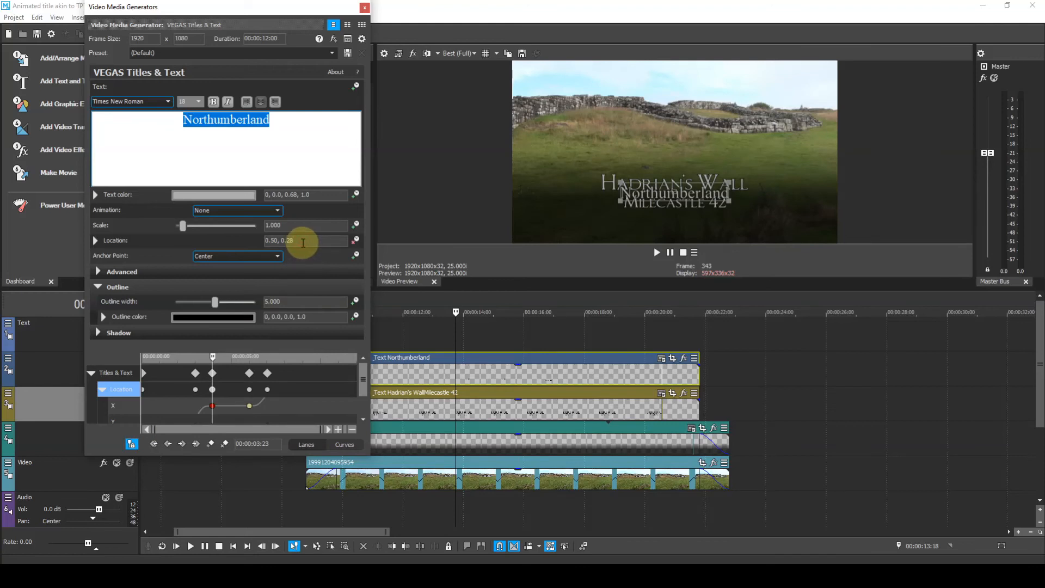
key(BackSpace)
key(BackSpace)
text(13)
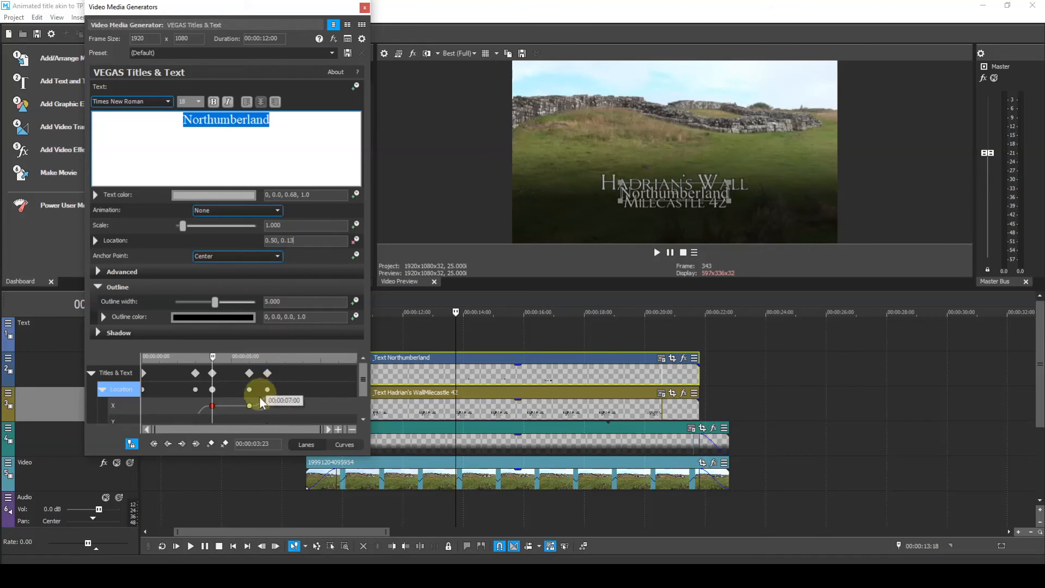
Set the Northumberland title's location at the 00:00:03:00 keyframe to -0.30, 0.13, and return to the first keyframe
click(168, 445)
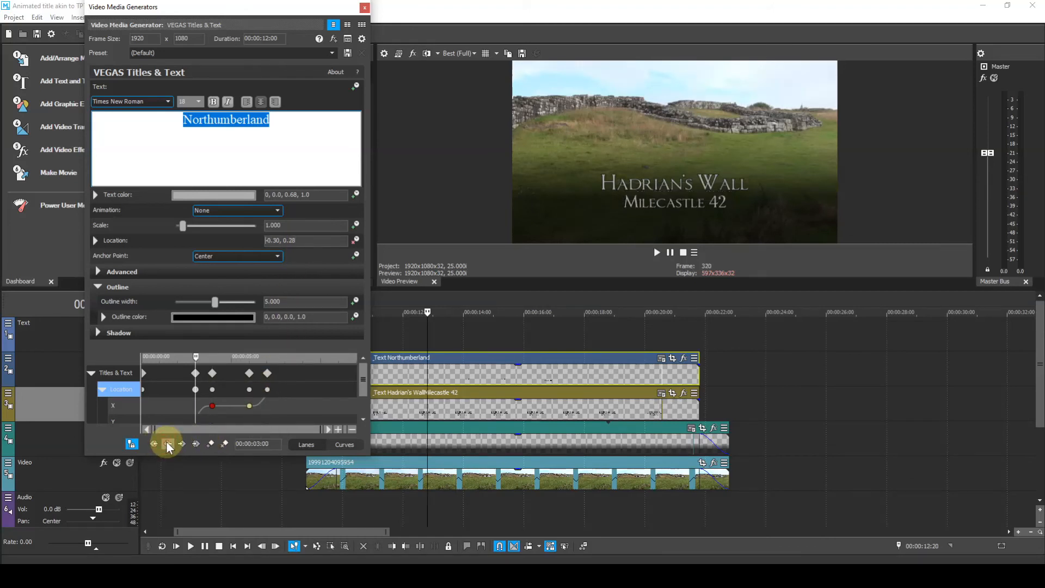
click(308, 239)
key(BackSpace)
key(BackSpace)
text(13)
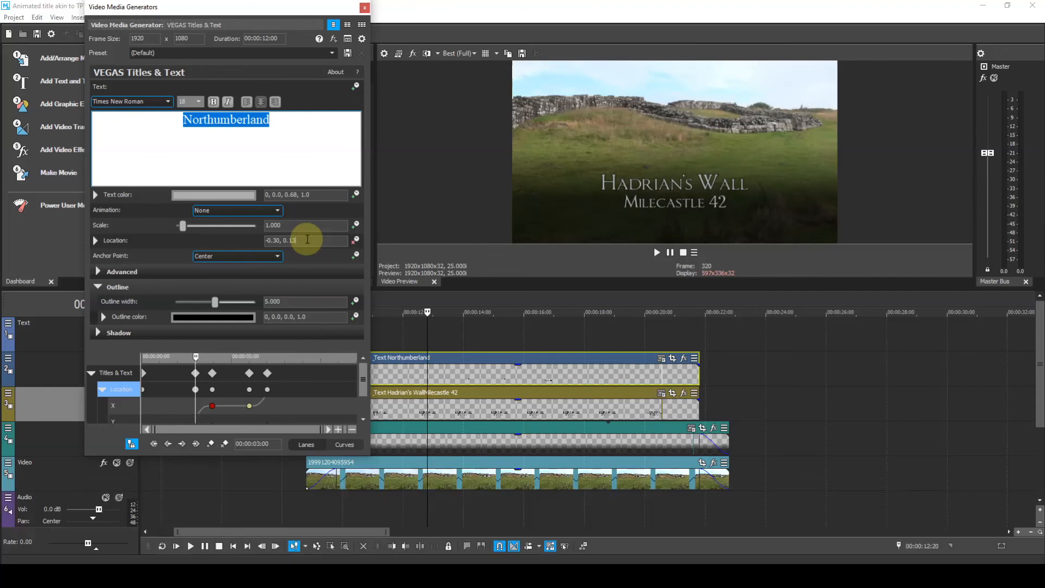
key(Return)
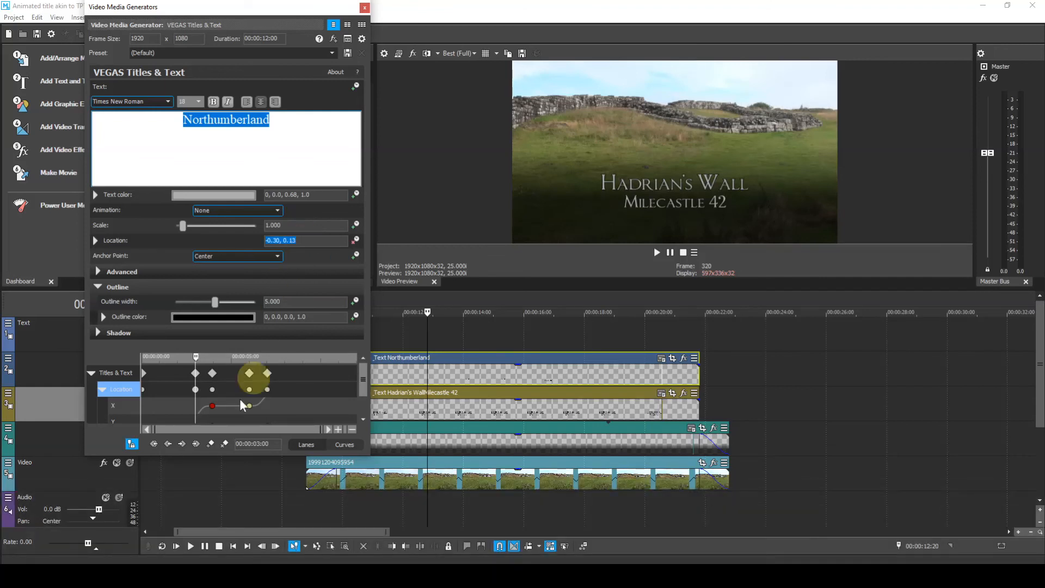
click(170, 444)
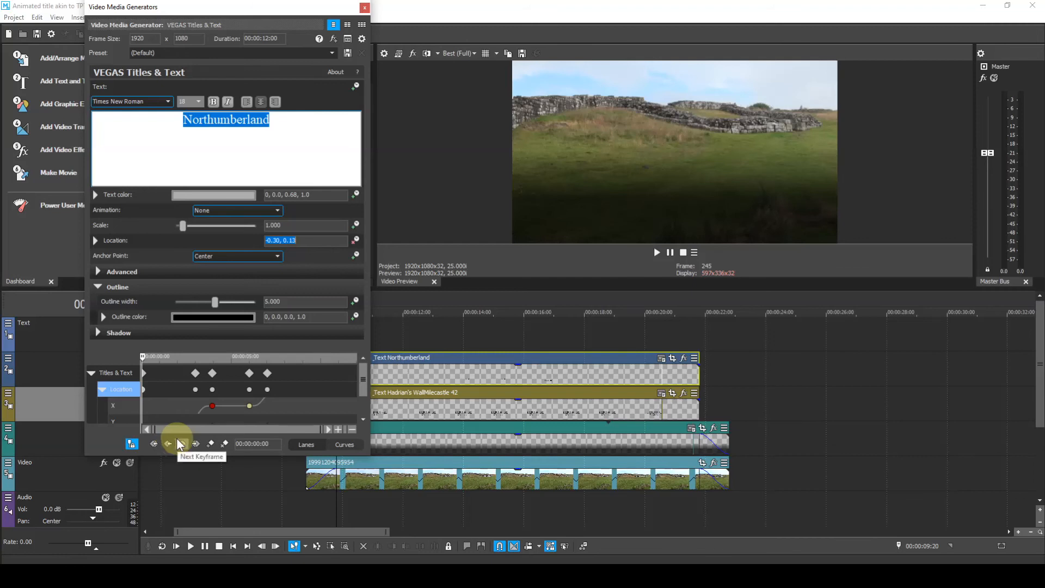
Change the interpolation of the location's X keyframe at 00:00:06:00 to Fast Fade
mouse_move(249, 420)
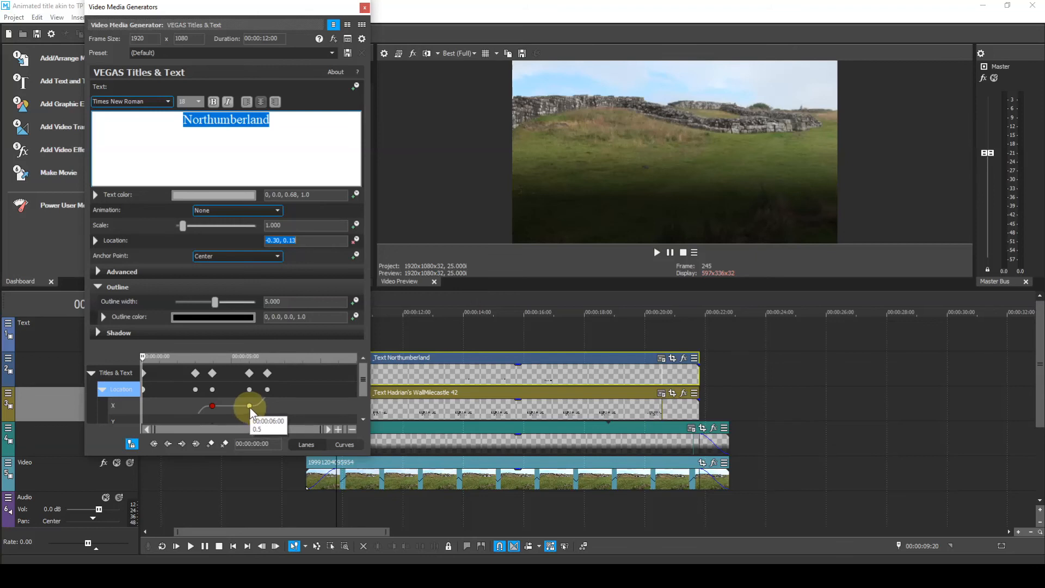
click(250, 406)
right_click(250, 407)
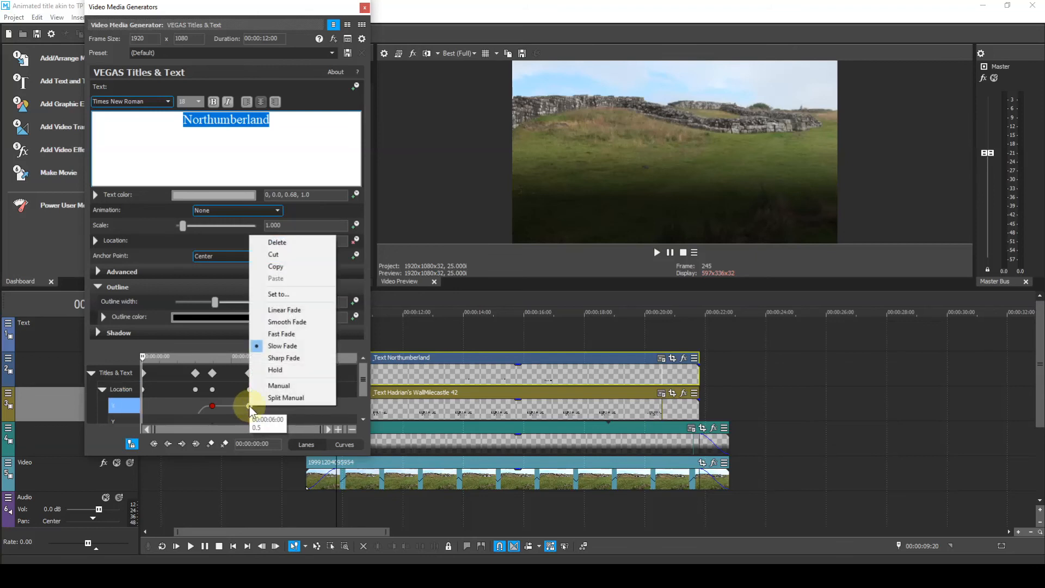
click(258, 334)
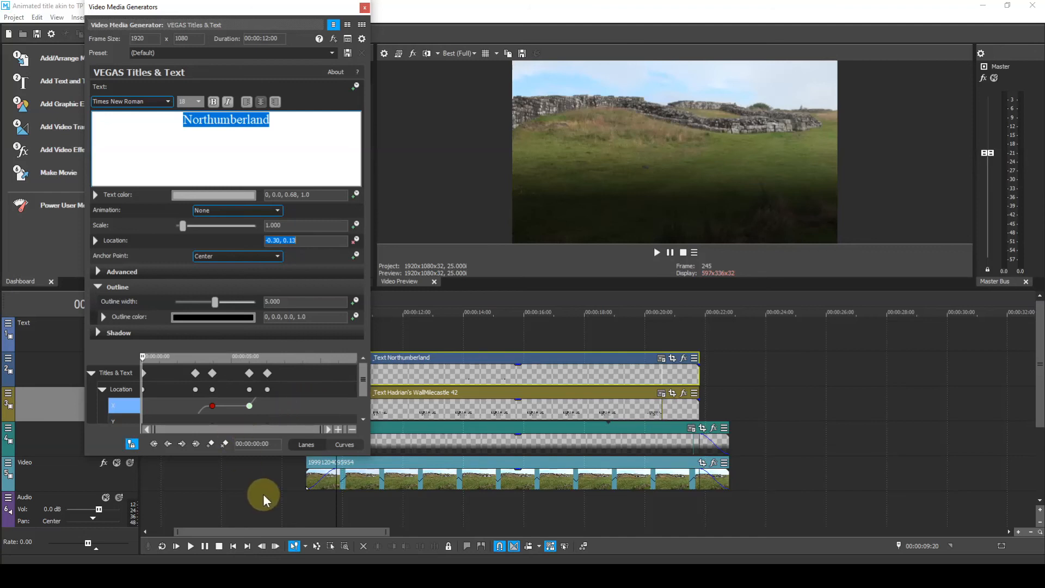
Play back the title animation and check the location values at the Northumberland title's keyframes
click(186, 547)
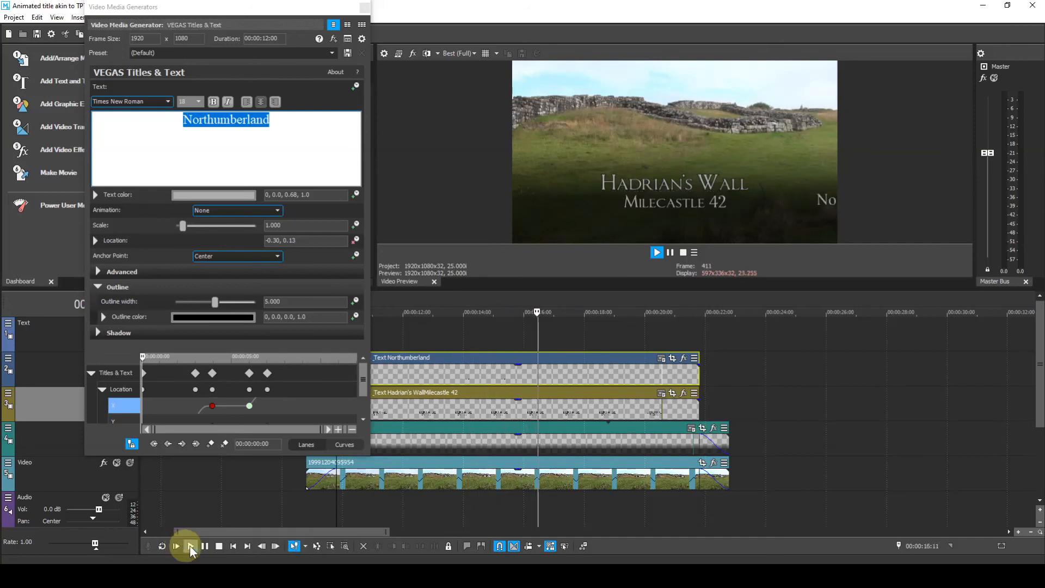
click(219, 547)
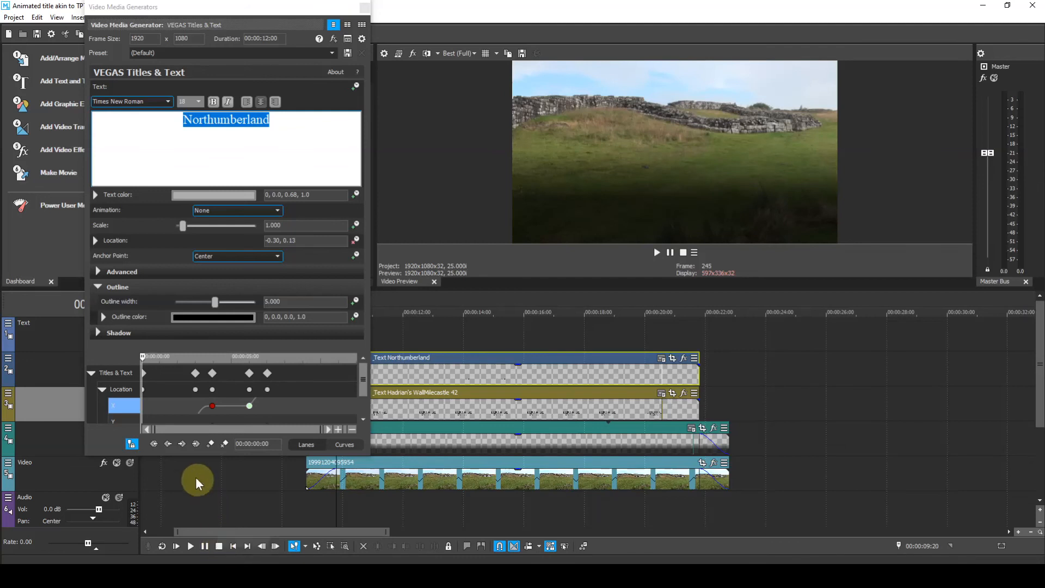
click(183, 445)
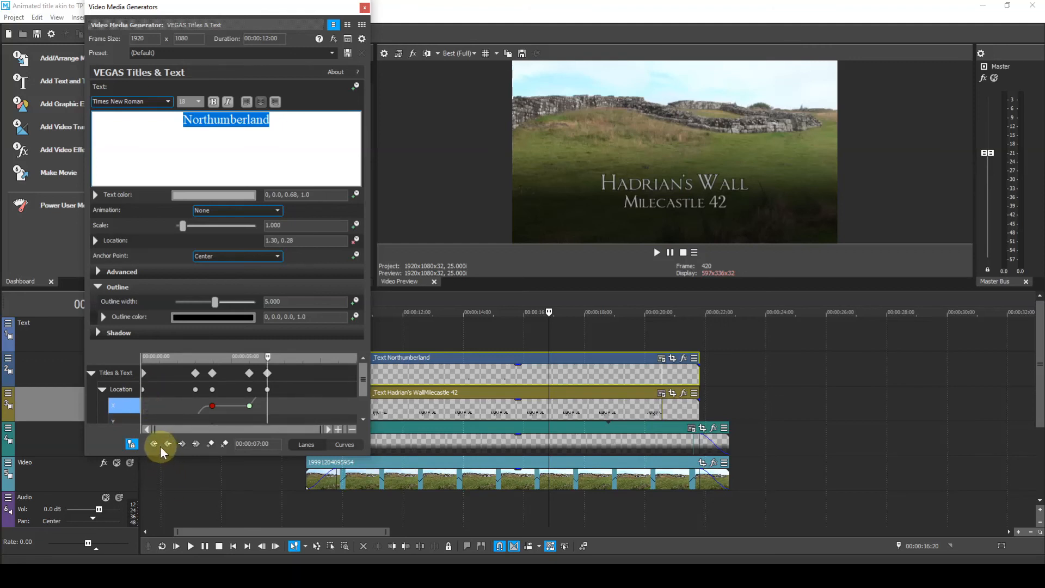
click(155, 443)
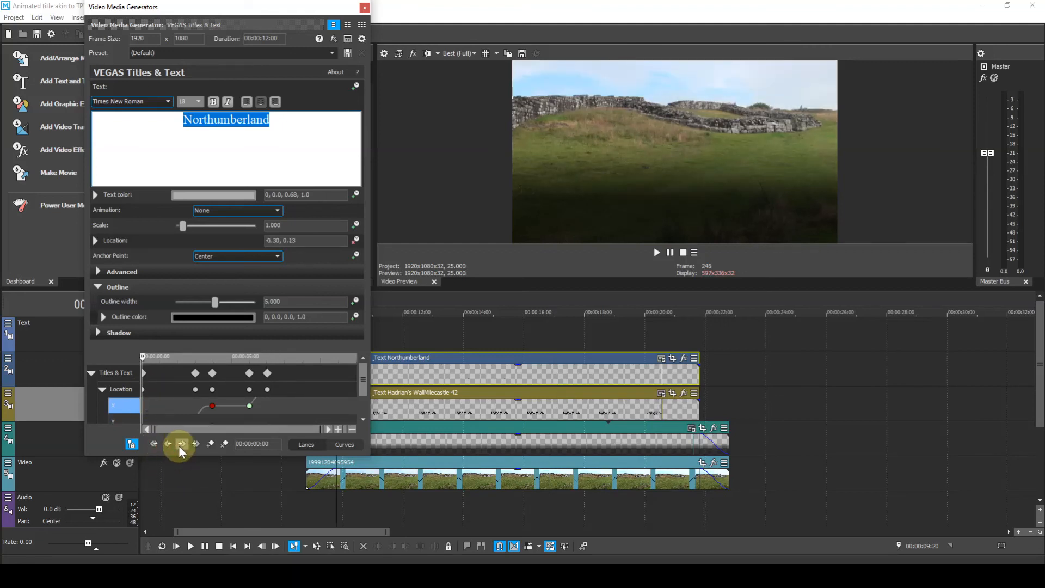
Set the Northumberland title's location at the 00:00:03:23 keyframe to 0.50, 0.13
click(181, 443)
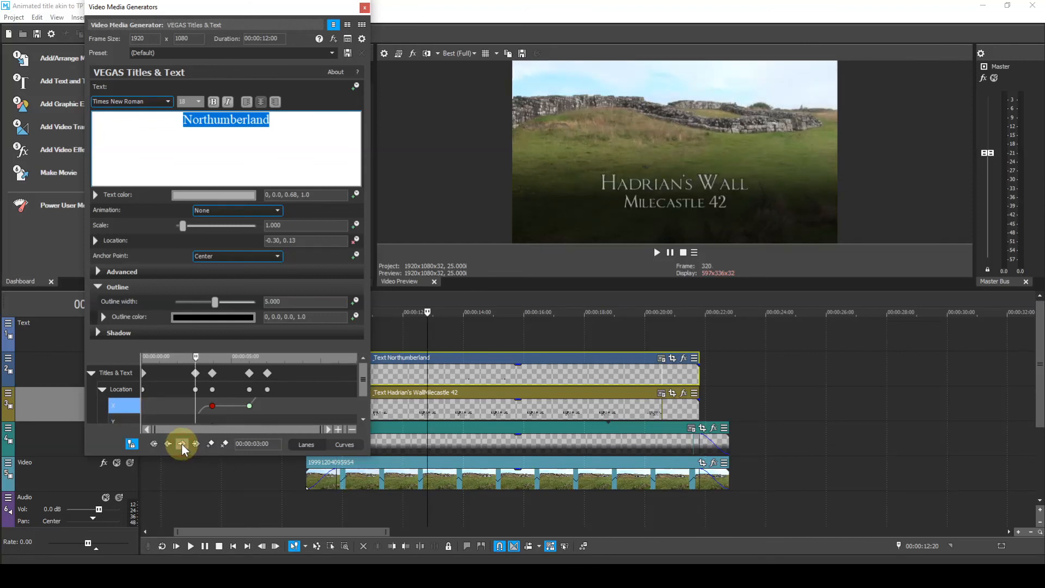
key(space)
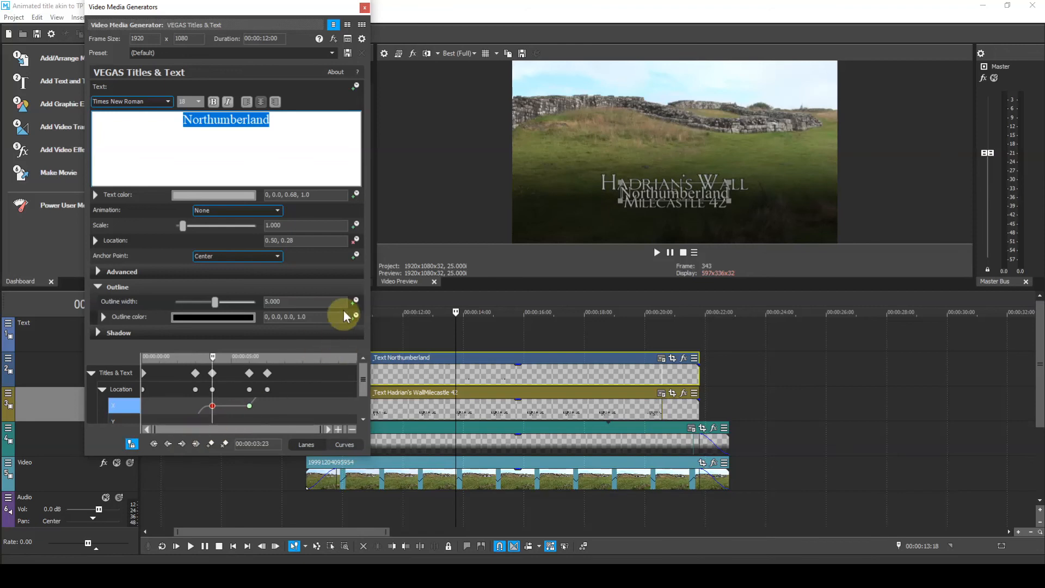
click(302, 243)
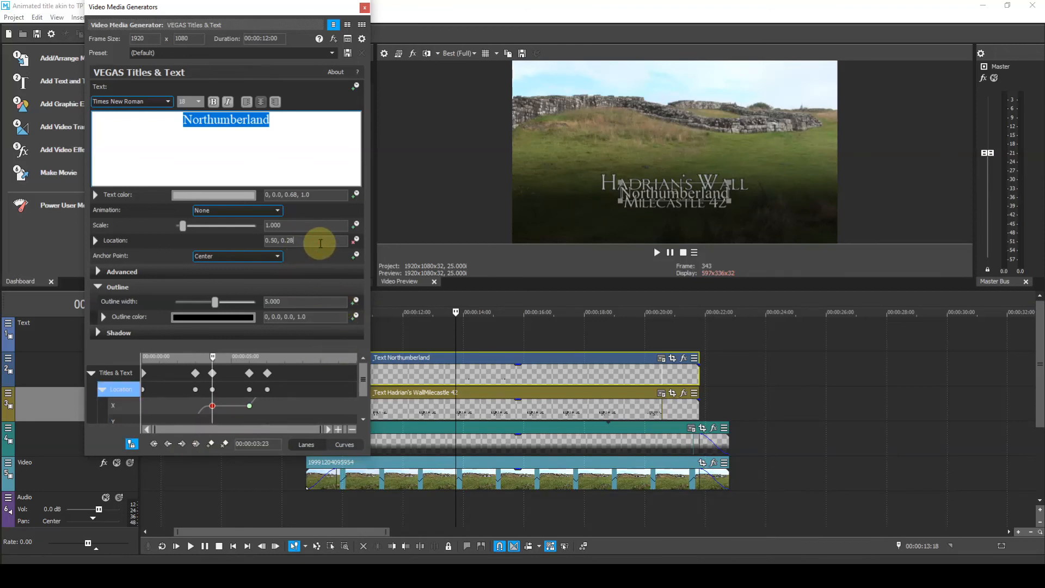
key(BackSpace)
key(BackSpace)
text(13)
key(Return)
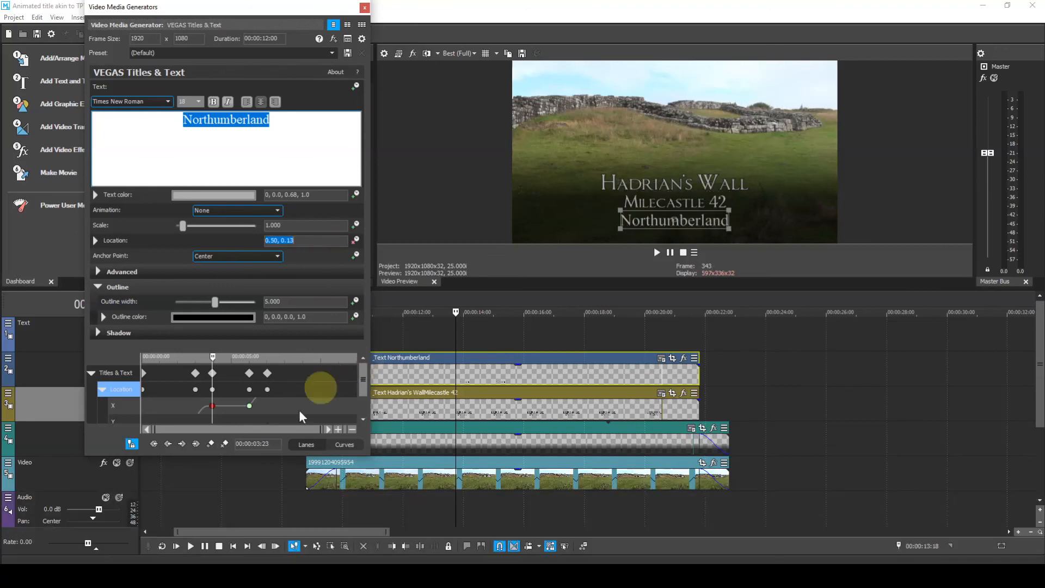
Set the Northumberland title's location at the final 00:00:07:00 keyframe to 1.30, 0.13
click(183, 444)
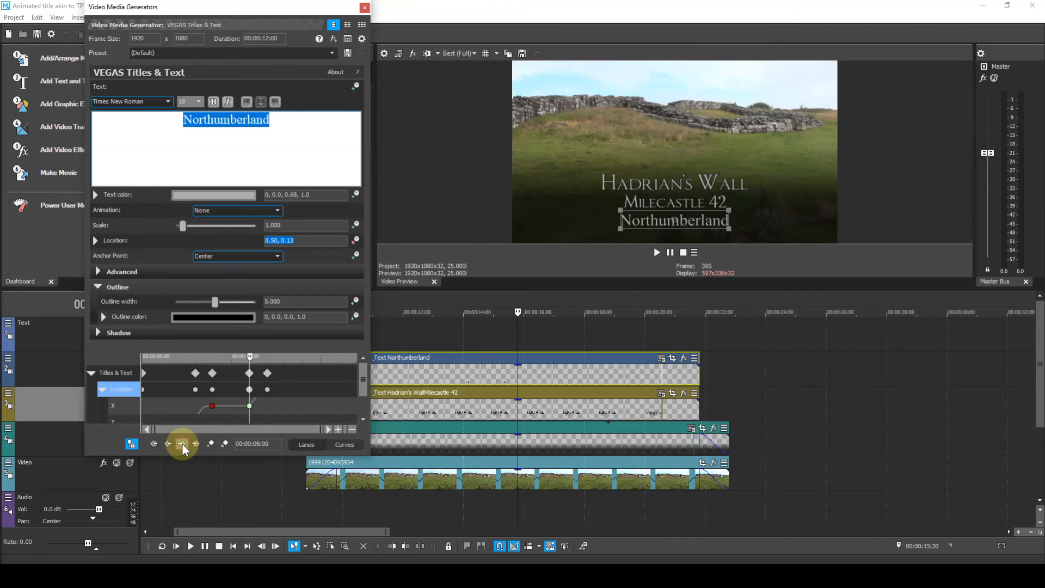
click(183, 444)
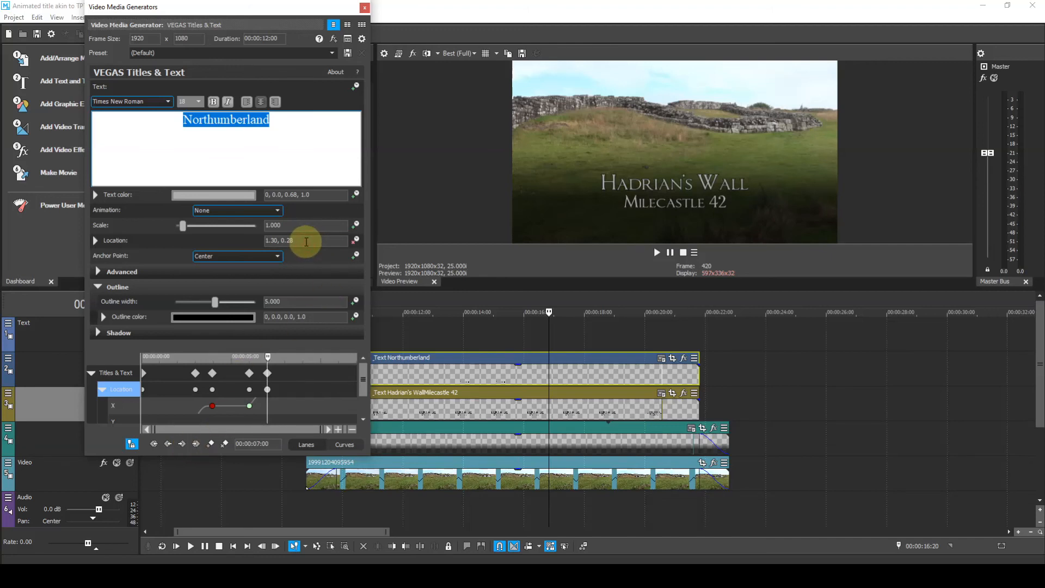
key(BackSpace)
key(BackSpace)
text(13)
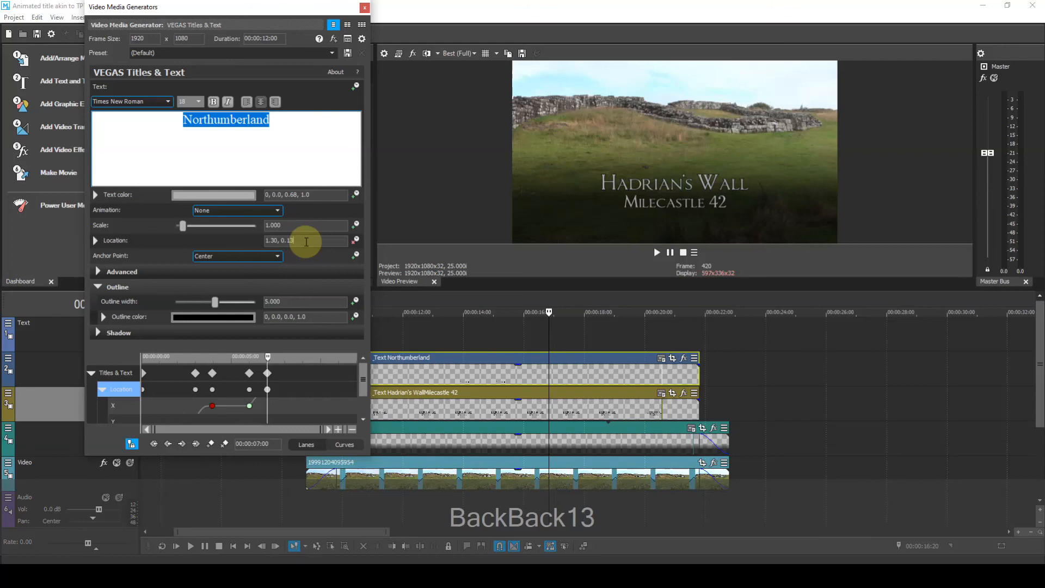
key(Return)
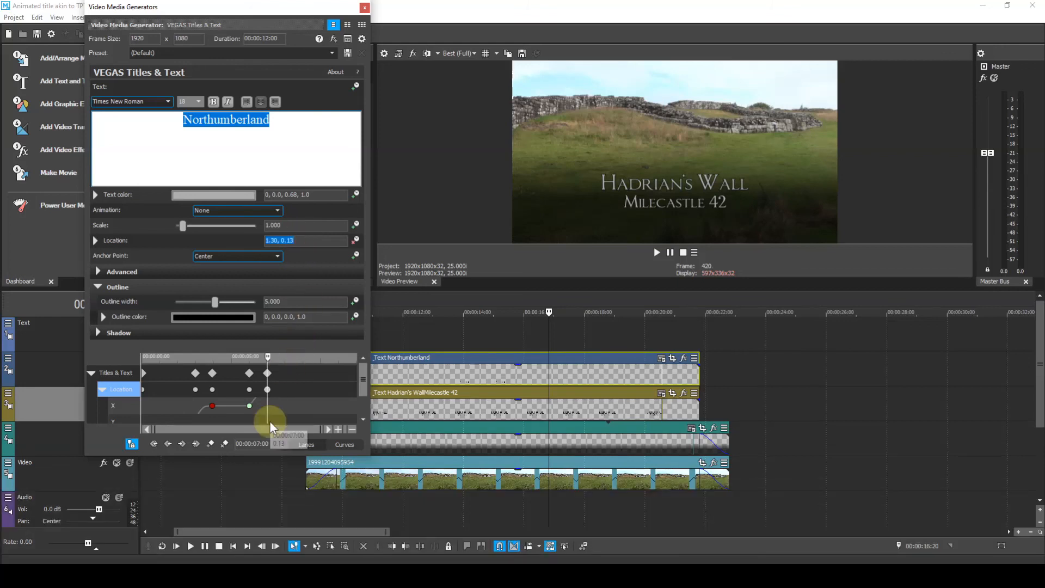
Review the location at each Northumberland keyframe, play the animation from the title's start, and close the media generator window
click(167, 443)
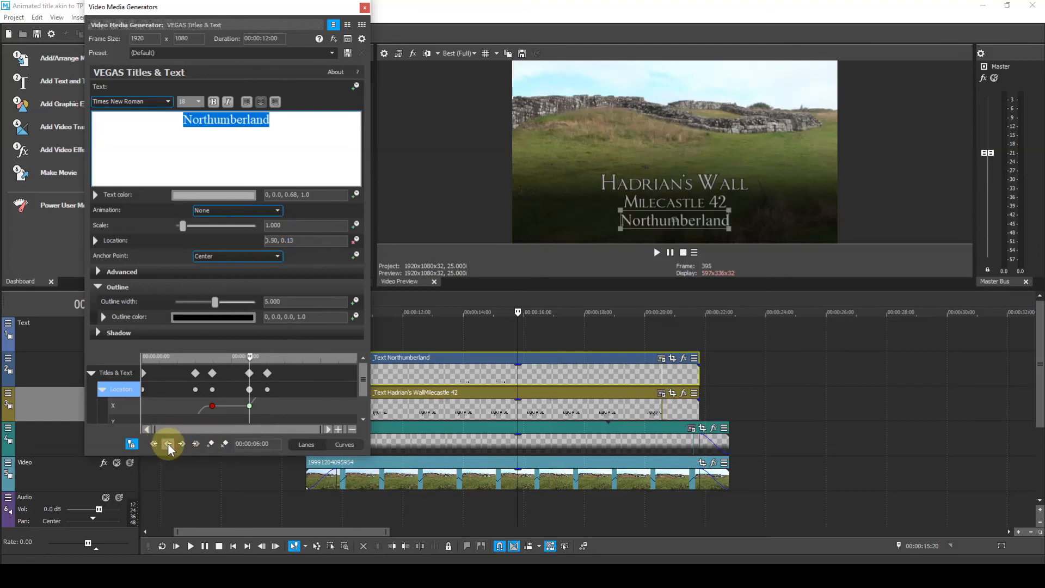
click(168, 443)
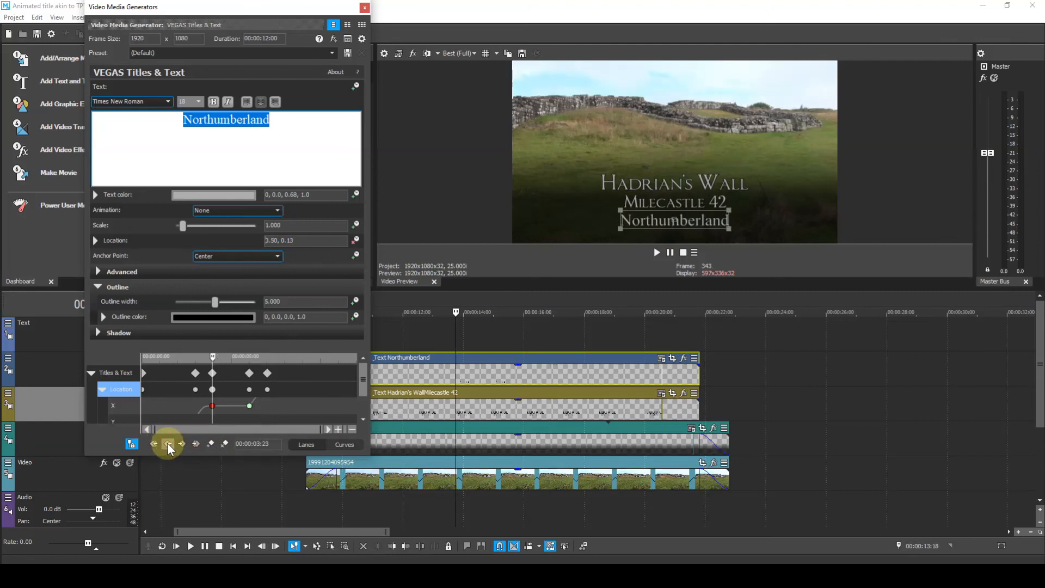
click(167, 443)
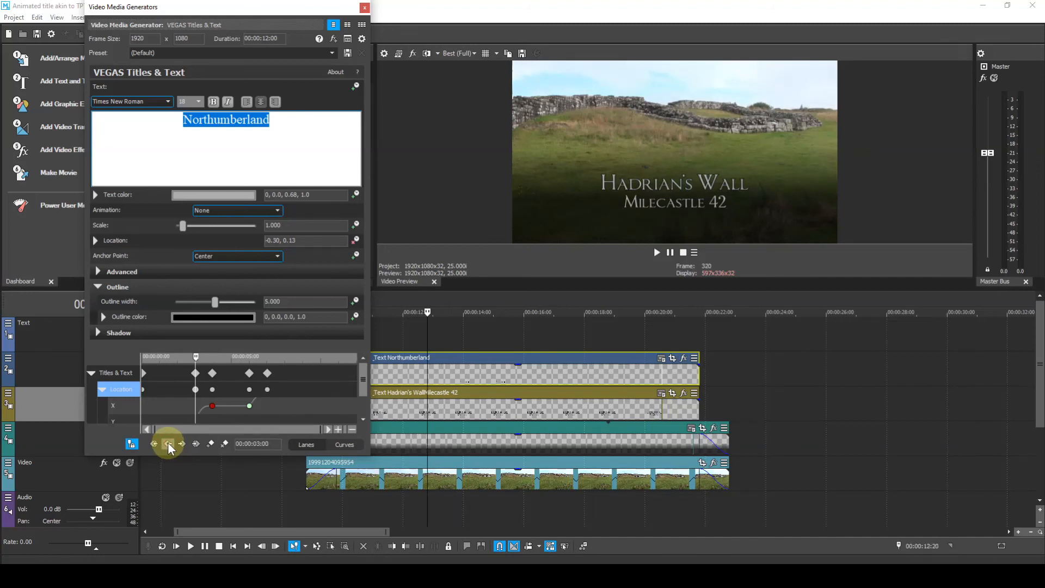
click(156, 443)
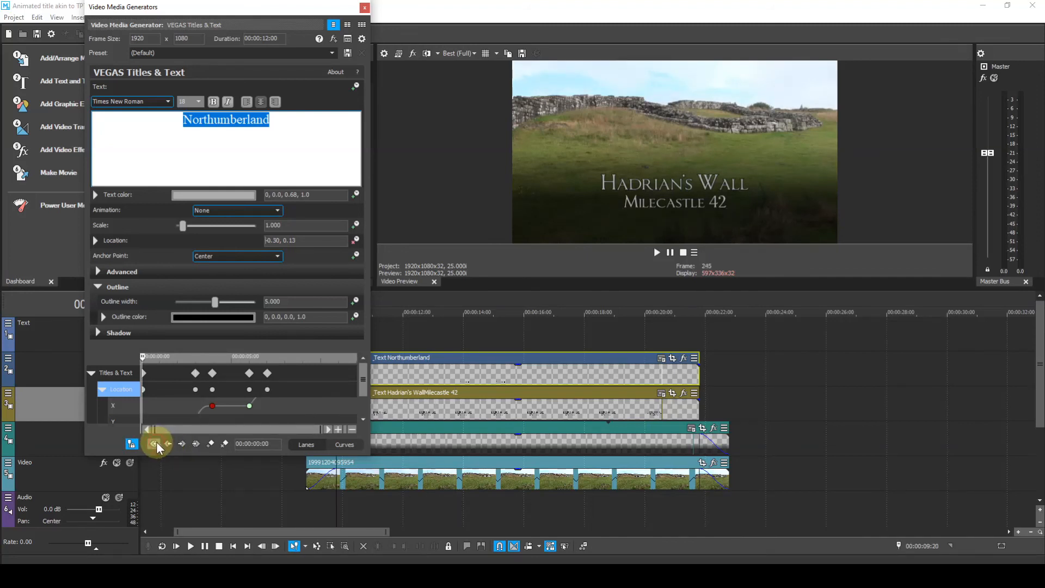
click(191, 547)
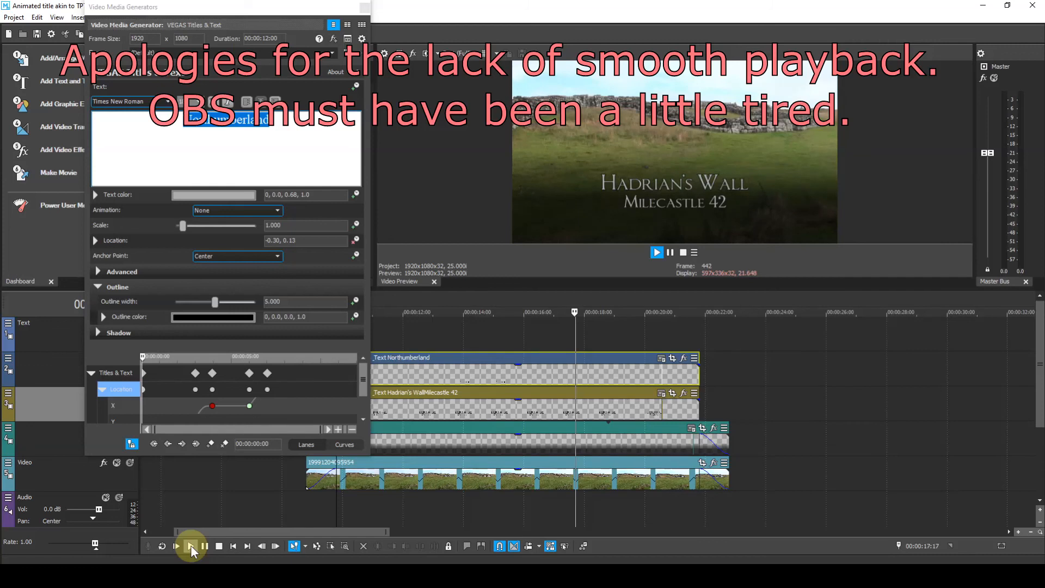
click(218, 546)
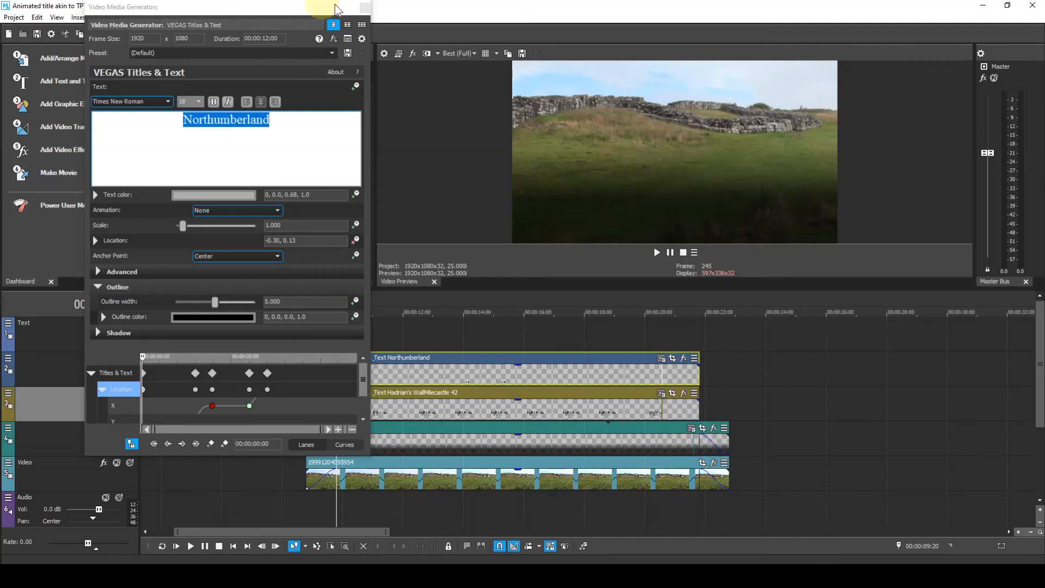
click(360, 11)
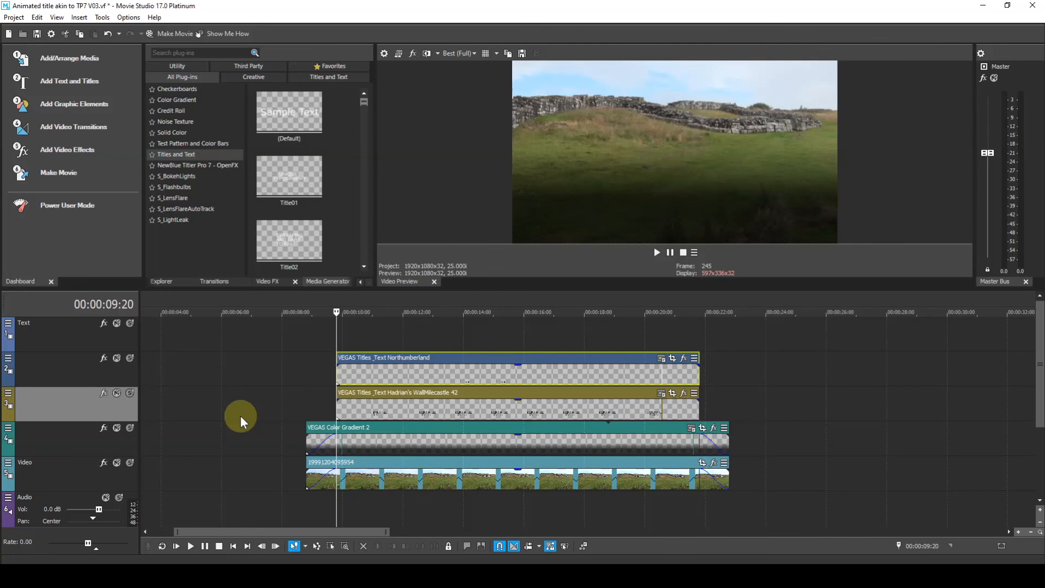
Duplicate the Northumberland title event onto the empty Text track above it, creating a new copy of the source media
click(401, 375)
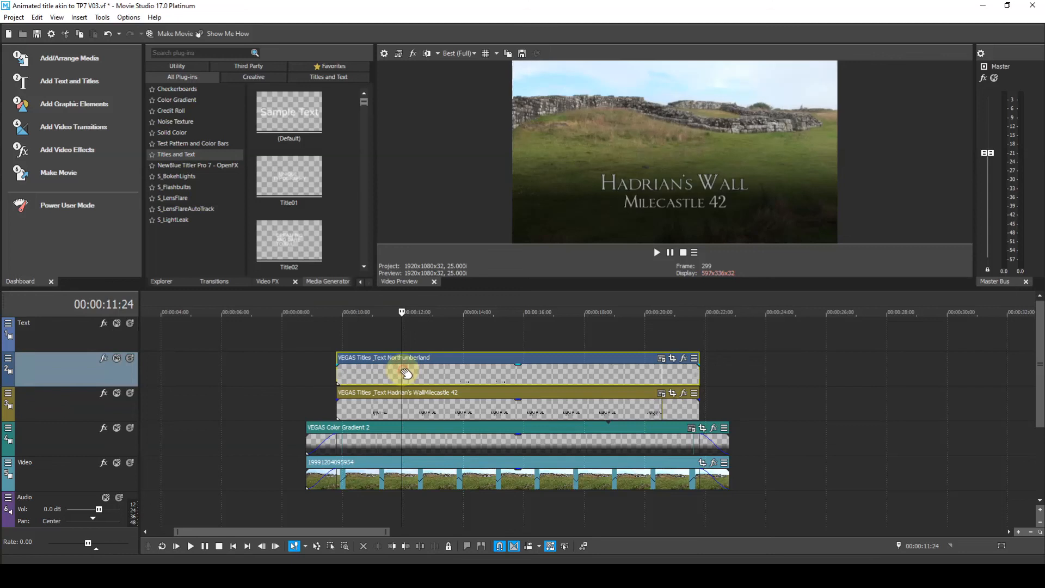
drag(424, 375, 419, 339)
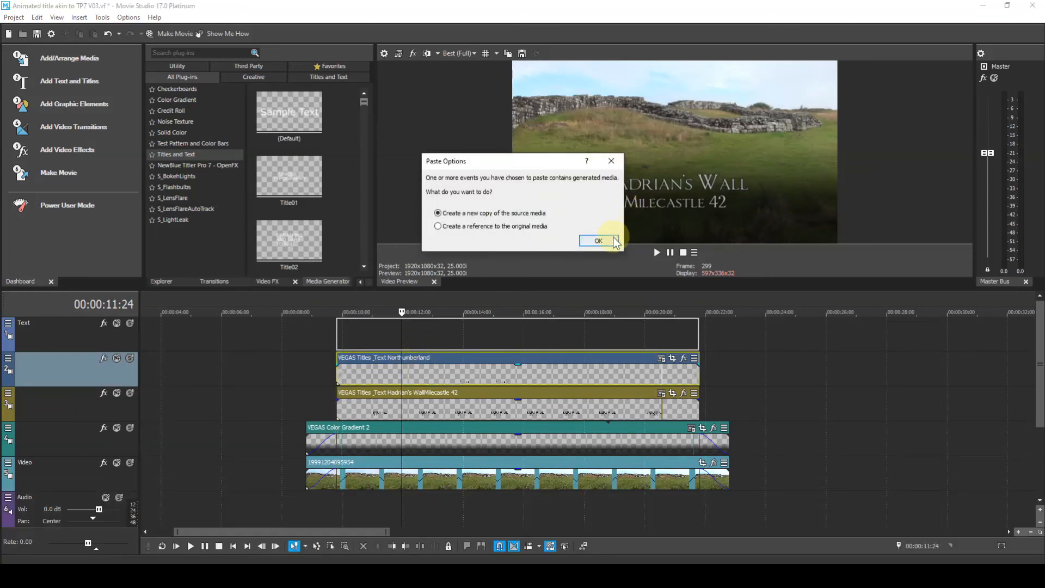
click(598, 240)
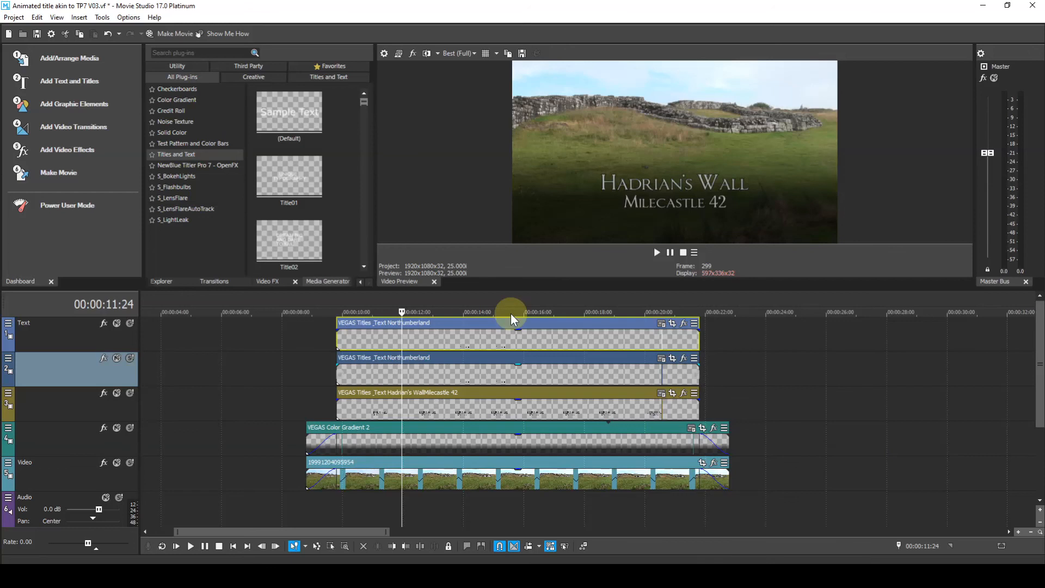
Replace the text of the duplicated Northumberland title on the uppermost Text track with "20th July2019"
click(661, 324)
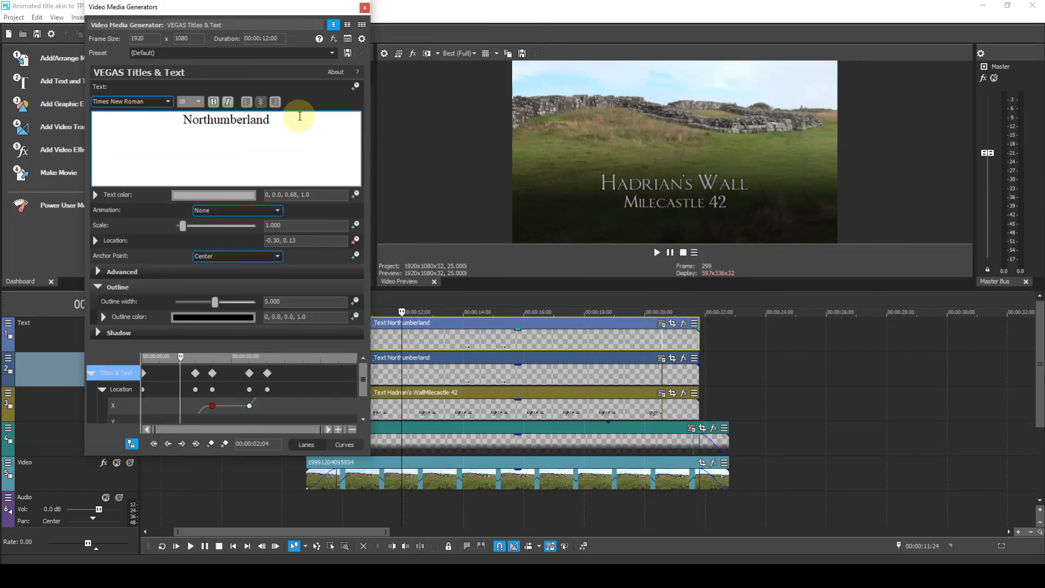
double_click(275, 120)
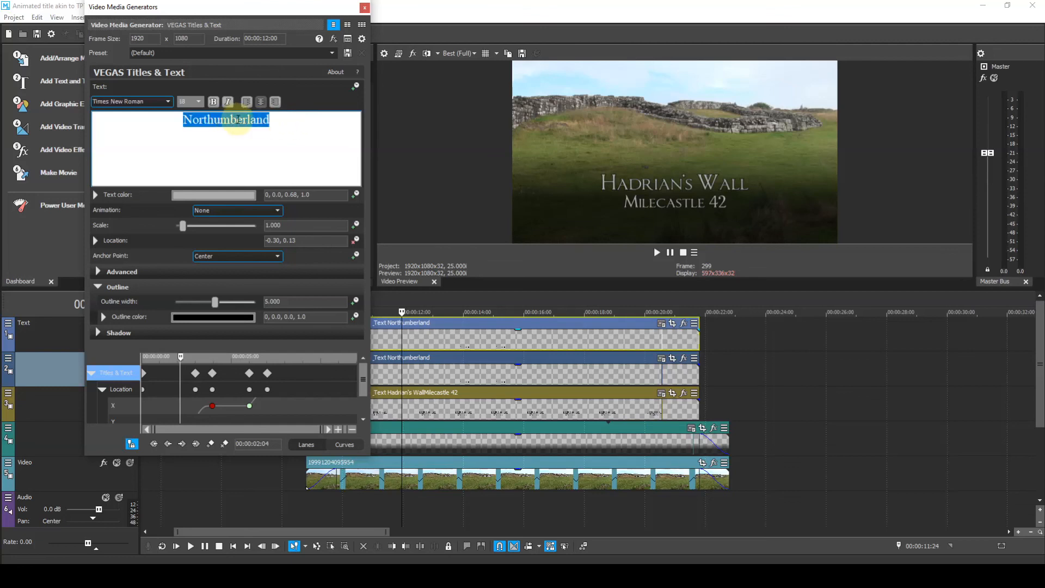
text(20)
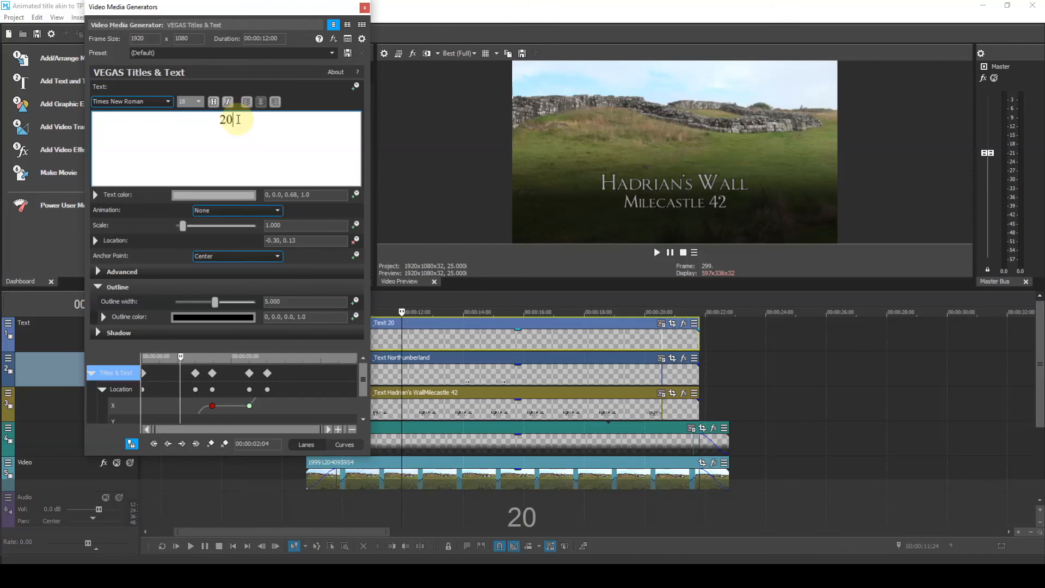
text(th Ju)
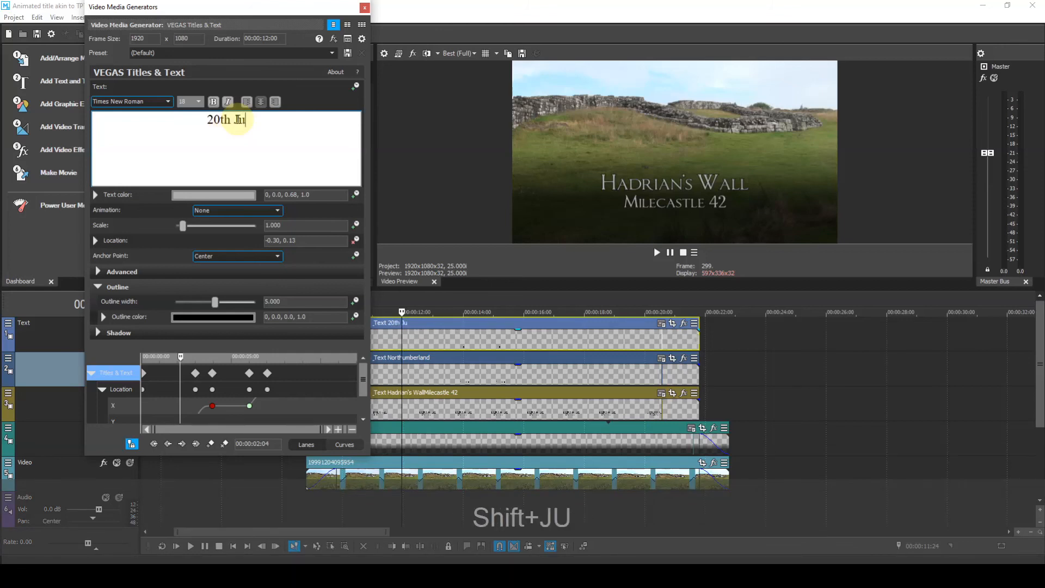
text(ly2019)
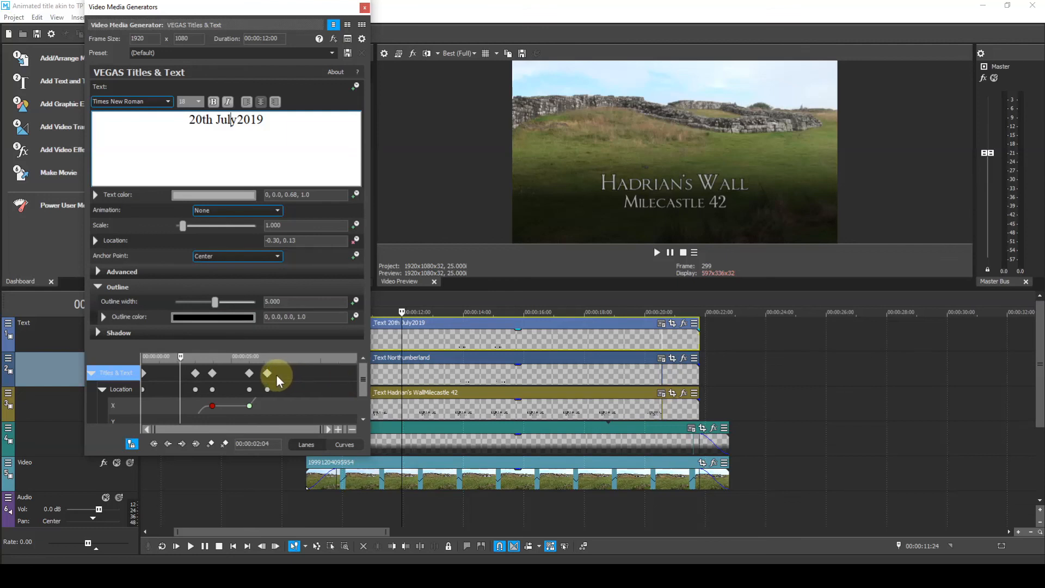
Move the 20th July2019 title's final location keyframe to 00:00:10:00
click(322, 371)
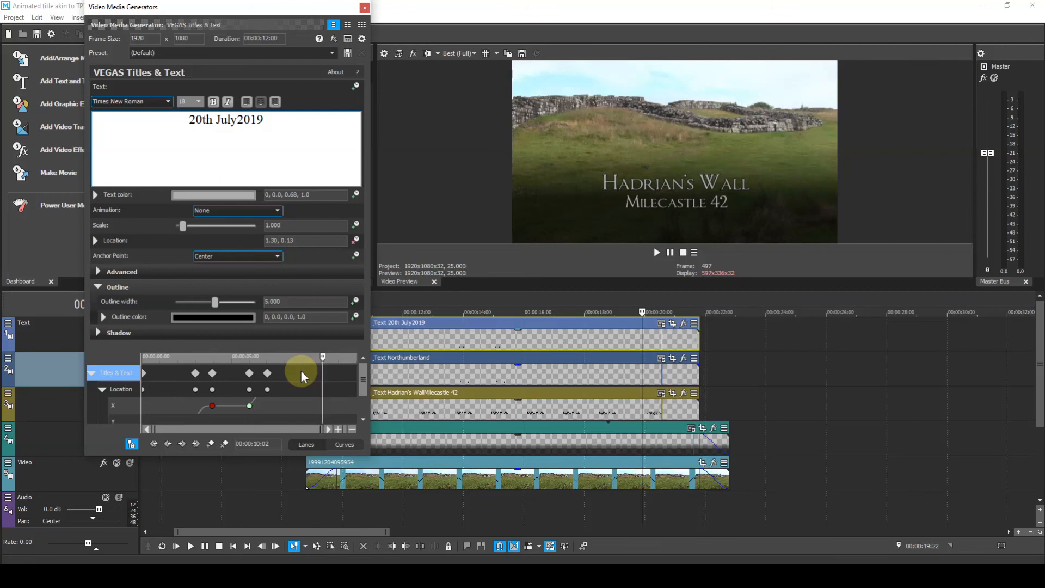
key(Left)
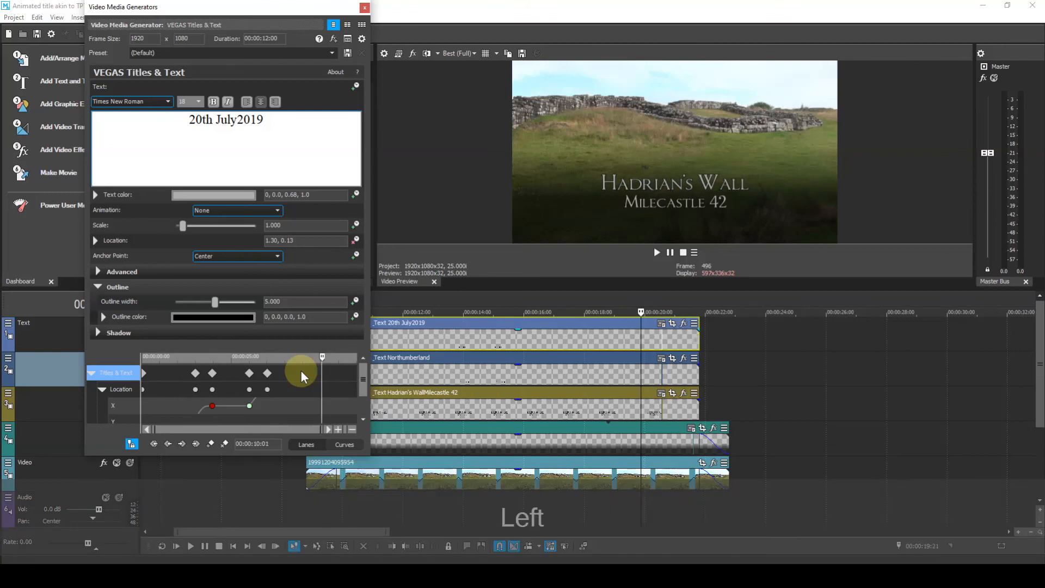
key(Left)
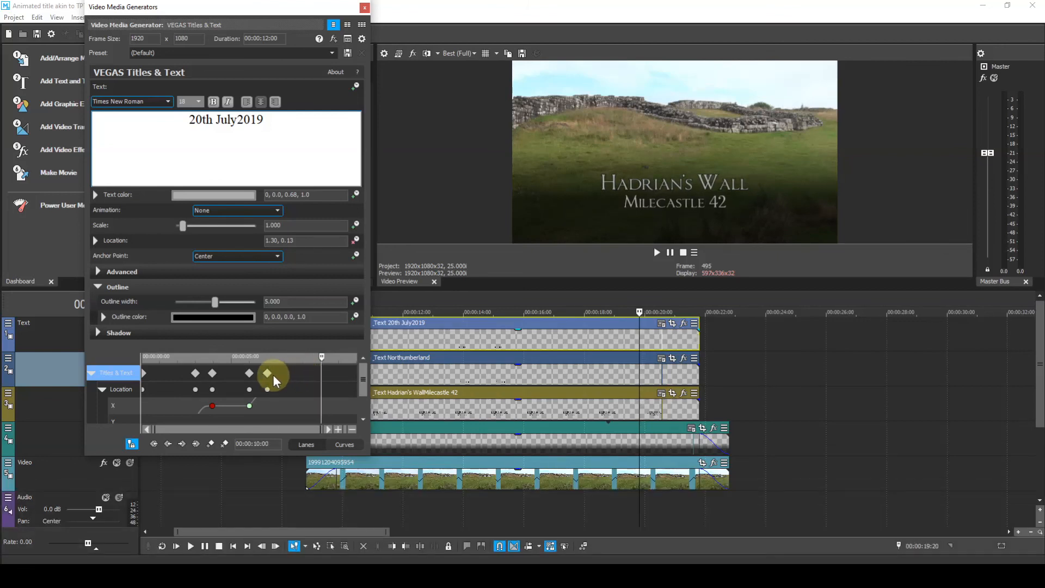
drag(270, 375, 321, 375)
Shift the three keyframes between the first and last to about 9, 7 and 6 seconds, working backwards from the end
drag(249, 375, 302, 374)
click(215, 373)
drag(217, 374, 269, 380)
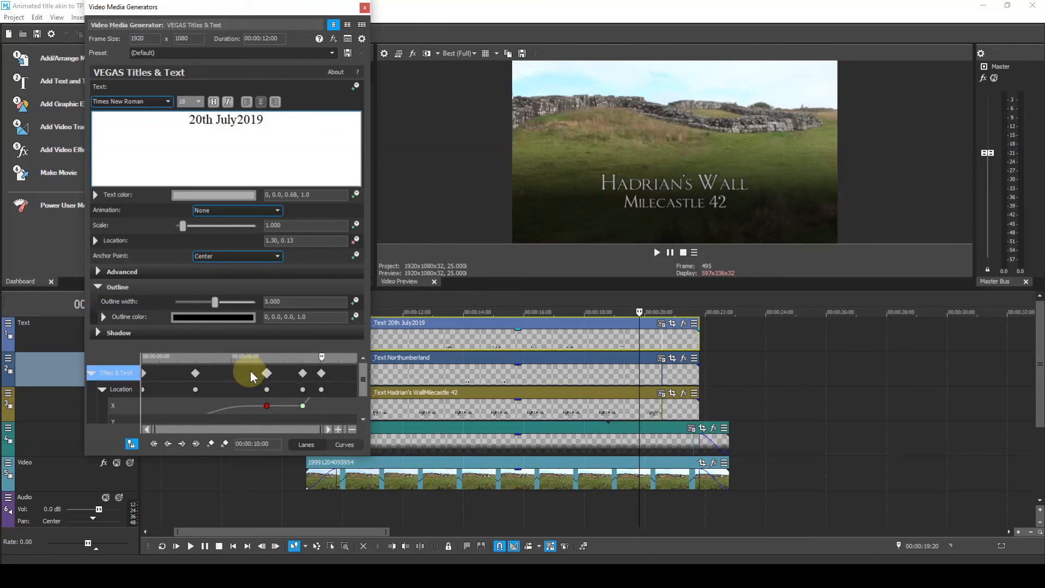
click(197, 374)
drag(200, 374, 231, 380)
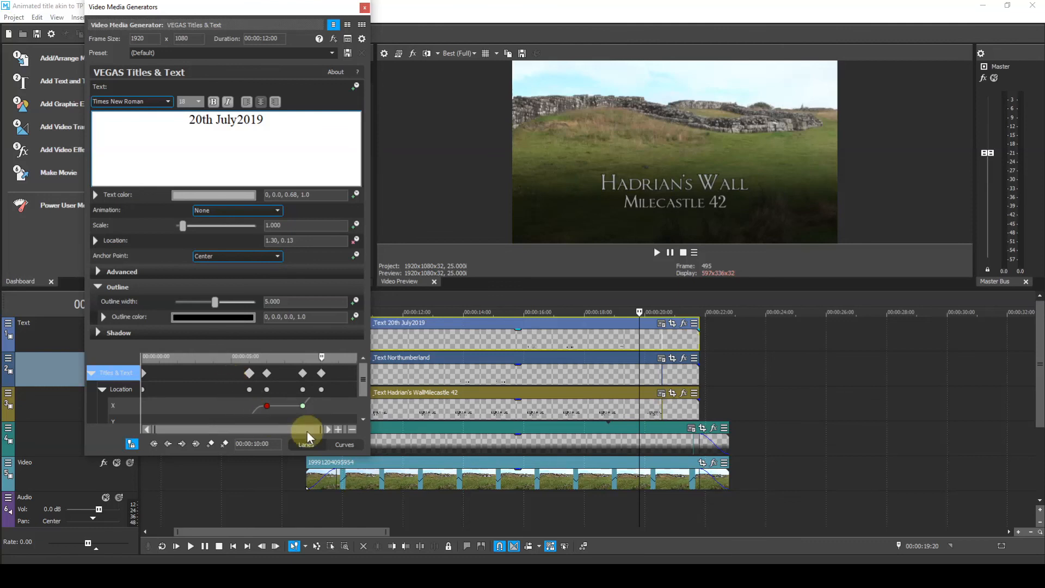
Align the second-to-last X location keyframe at 00:00:09:00 and set its interpolation to Slow Fade
drag(306, 423, 302, 406)
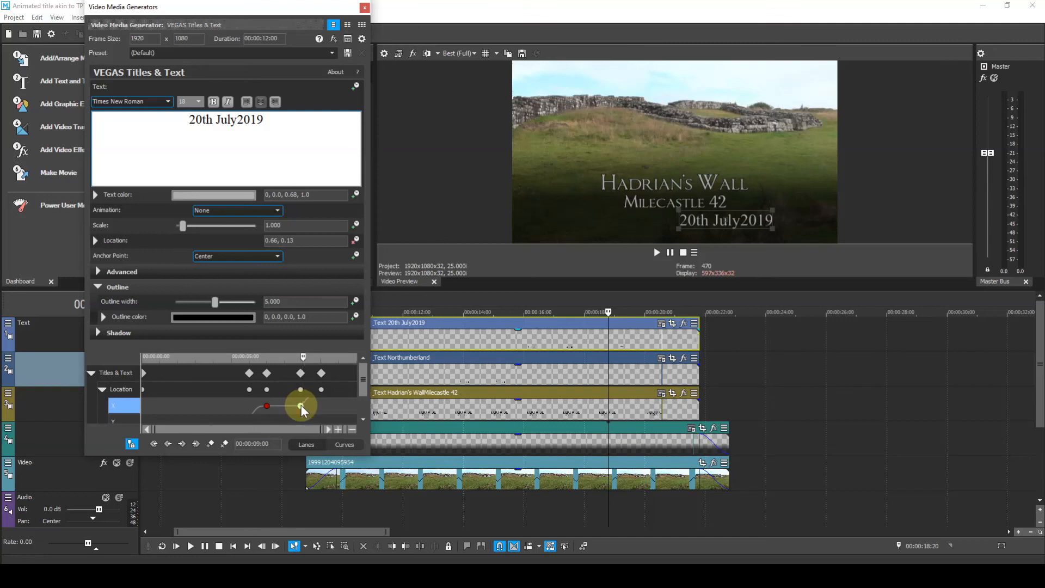
drag(301, 404, 303, 405)
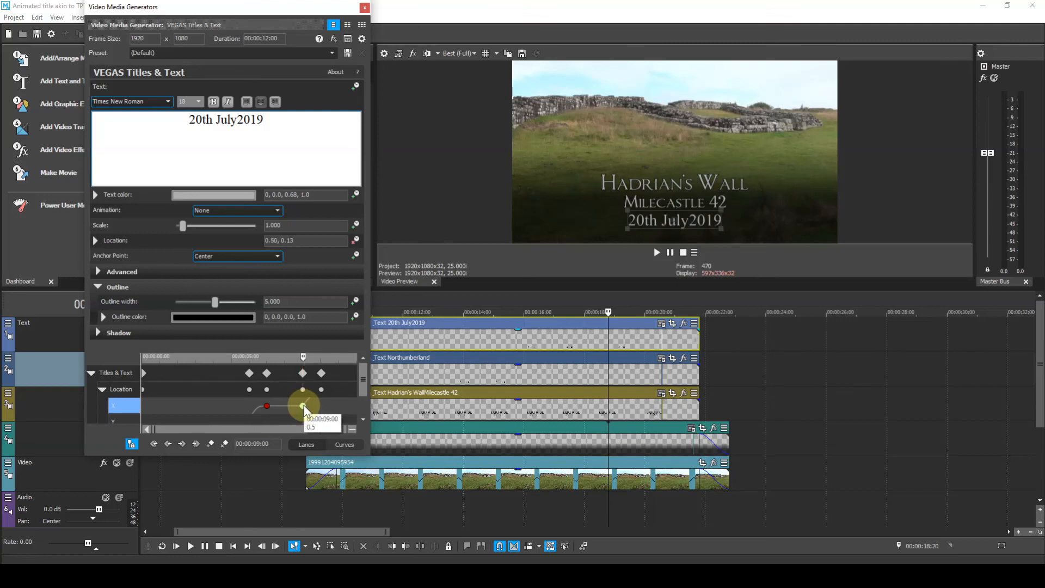
right_click(304, 405)
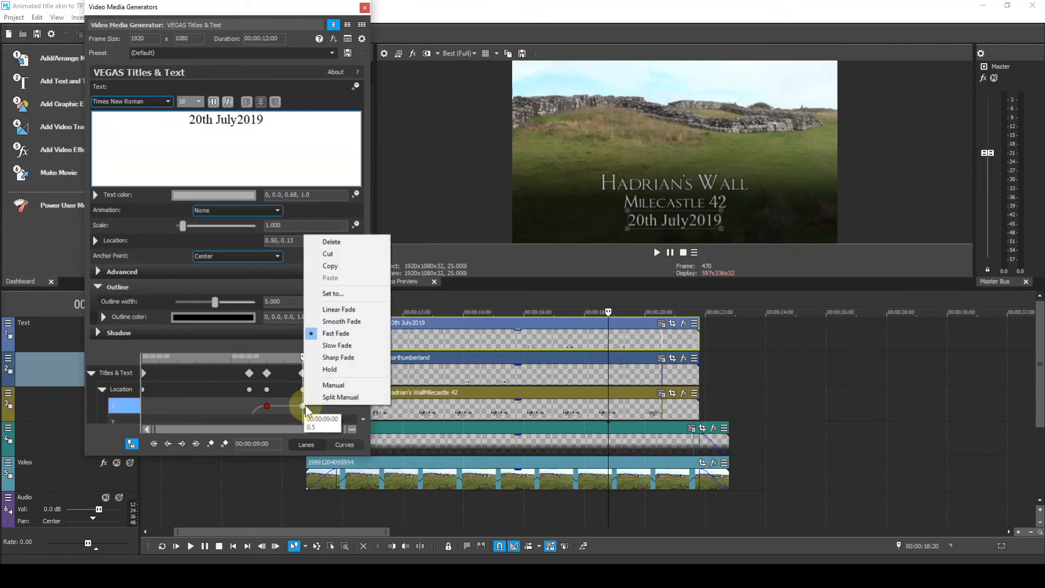
click(318, 347)
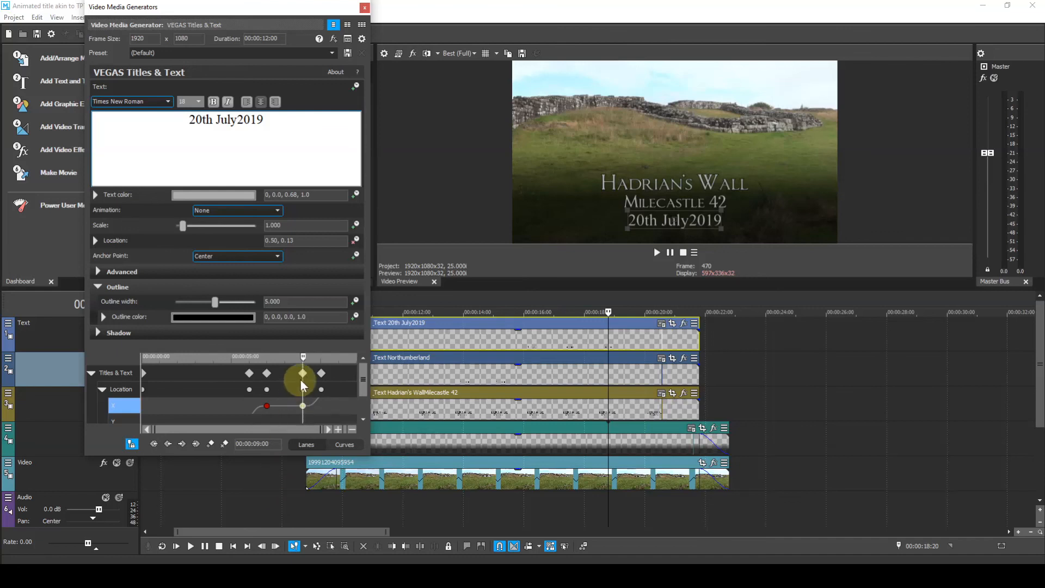
Play the animation from the start of the 20th July2019 title, stop playback, and close the media generator window
drag(303, 358, 118, 357)
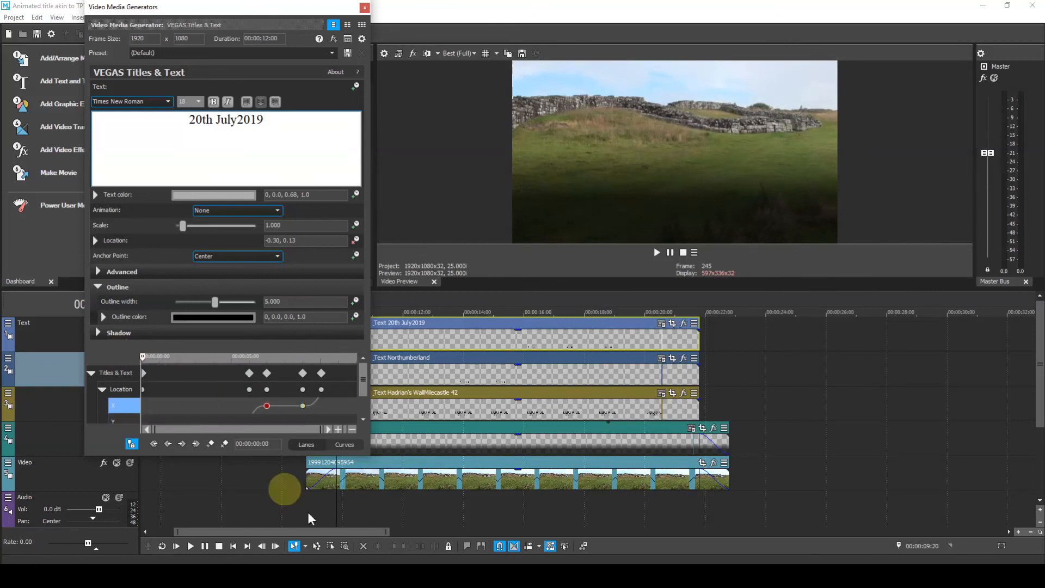
click(191, 546)
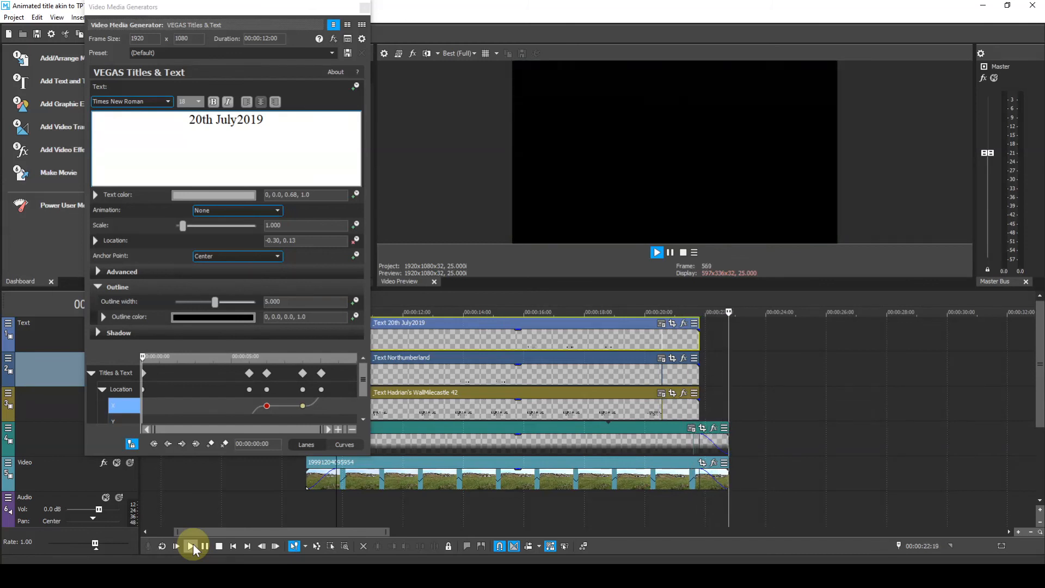
click(216, 547)
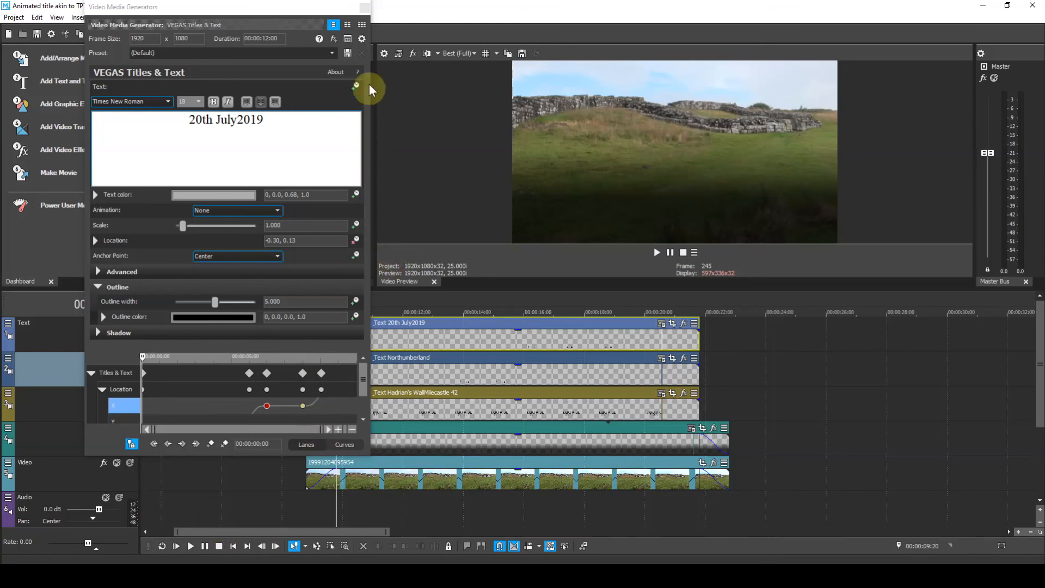
click(365, 9)
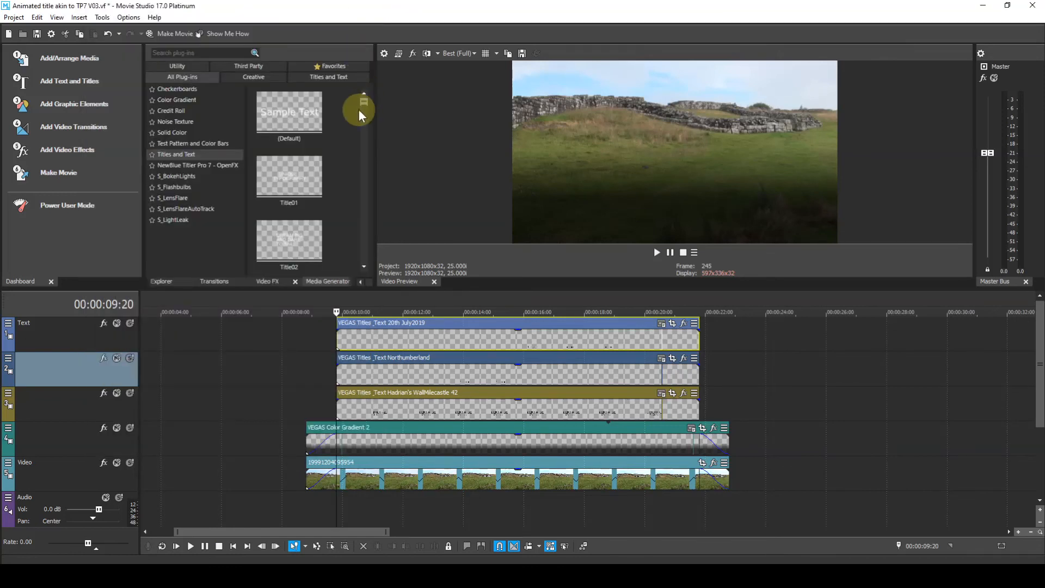